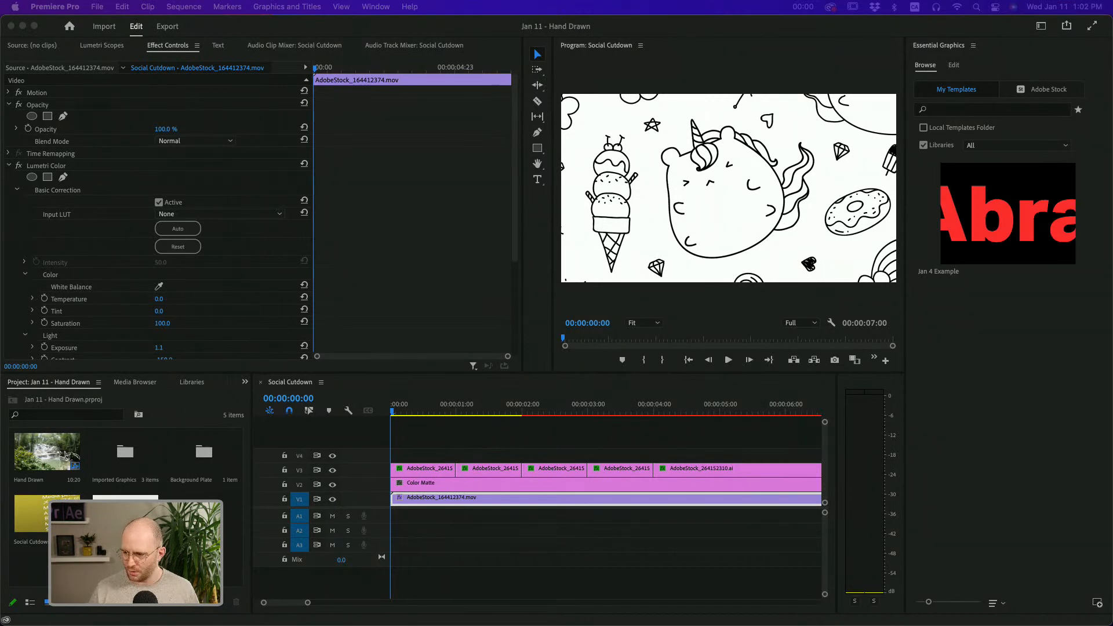
Render the previews of the Social Cutdown sequence and play it back from the beginning
{"action": "left_click", "coordinate": [639, 433]}
{"action": "key", "text": "Return"}
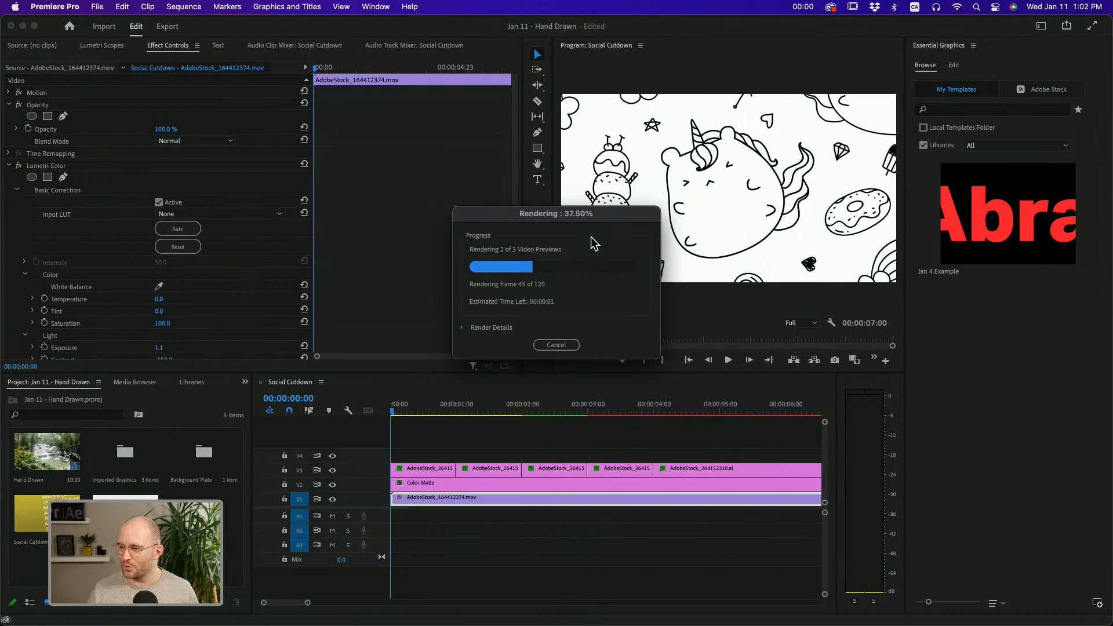
{"action": "left_click_drag", "start_coordinate": [571, 214], "coordinate": [409, 171]}
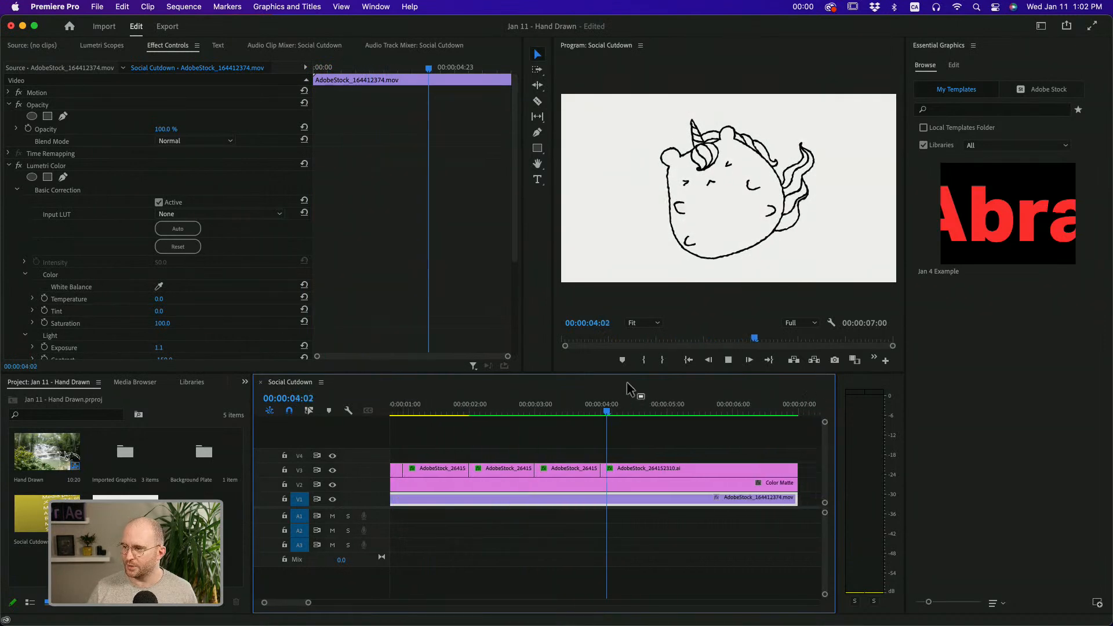
{"action": "key", "text": "space"}
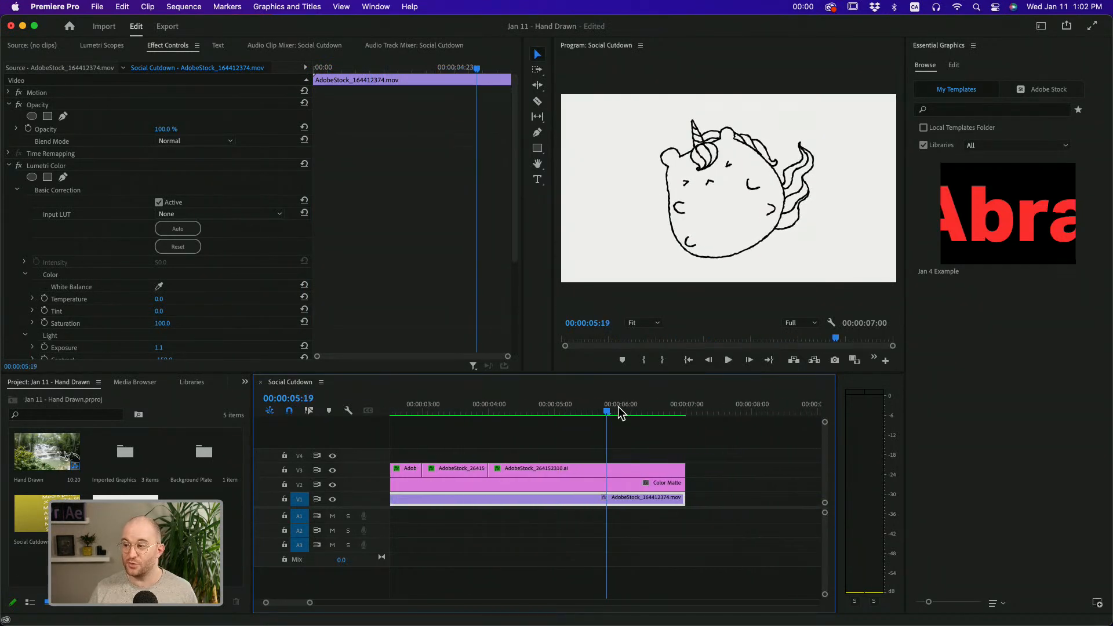
{"action": "key", "text": "Home"}
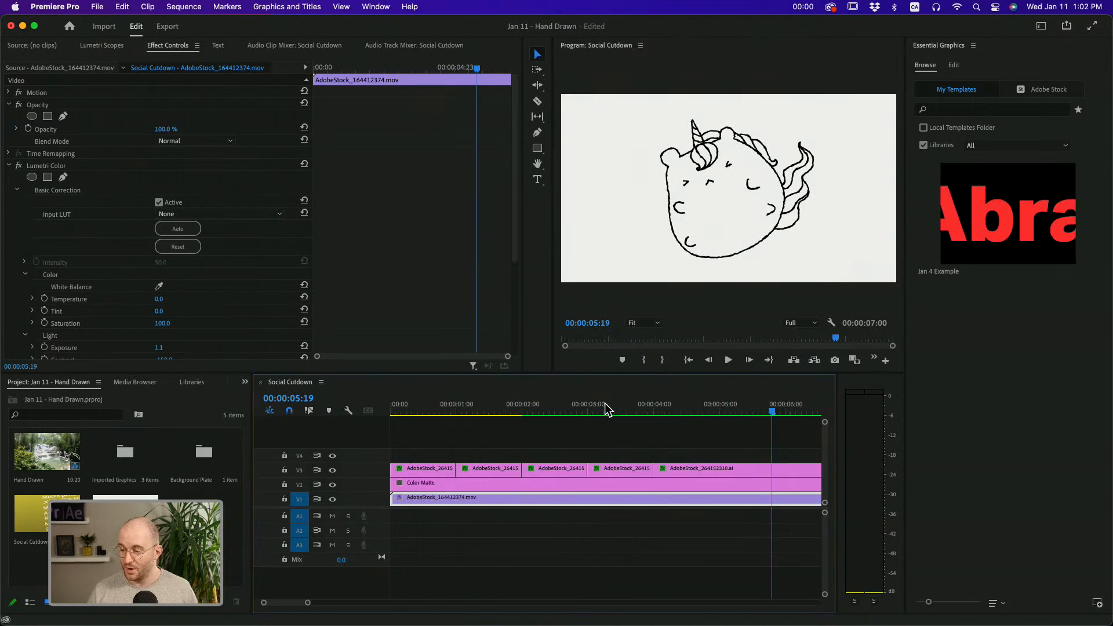
{"action": "key", "text": "space"}
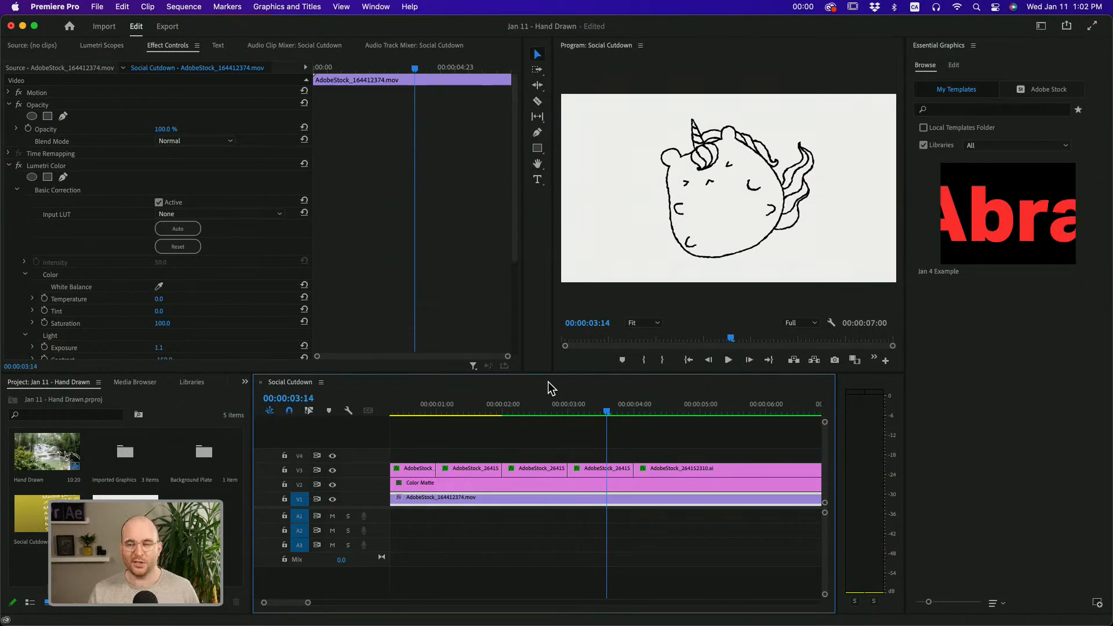
{"action": "key", "text": "space"}
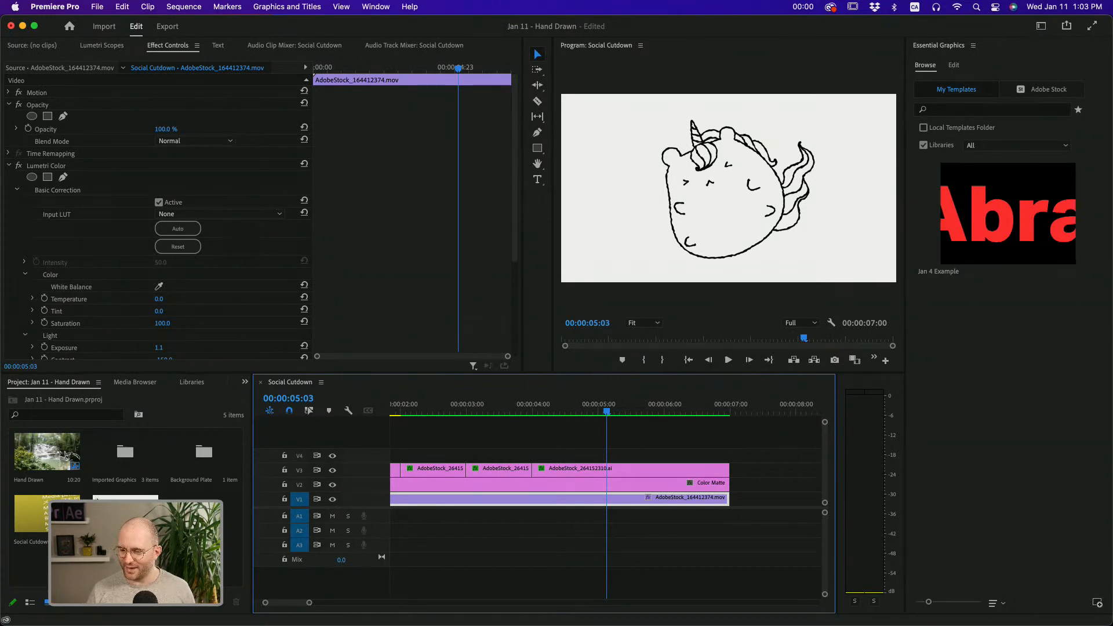
Preview each of the three Illustrator files in the Imported Graphics bin
{"action": "double_click", "coordinate": [119, 463]}
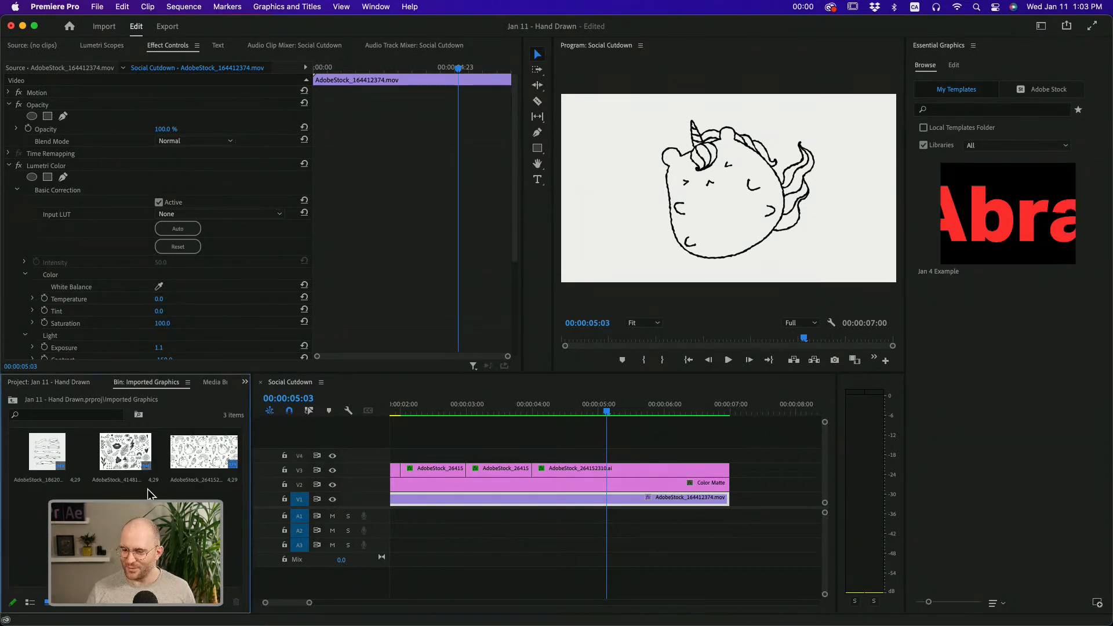
{"action": "double_click", "coordinate": [46, 455]}
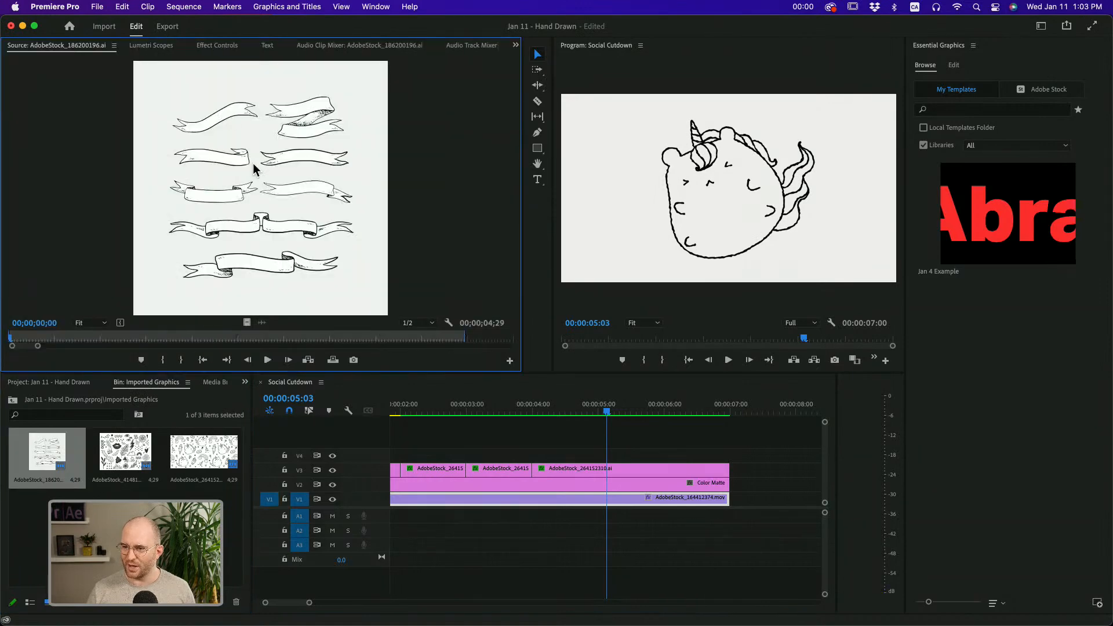
{"action": "left_click", "coordinate": [142, 452]}
{"action": "double_click", "coordinate": [142, 452]}
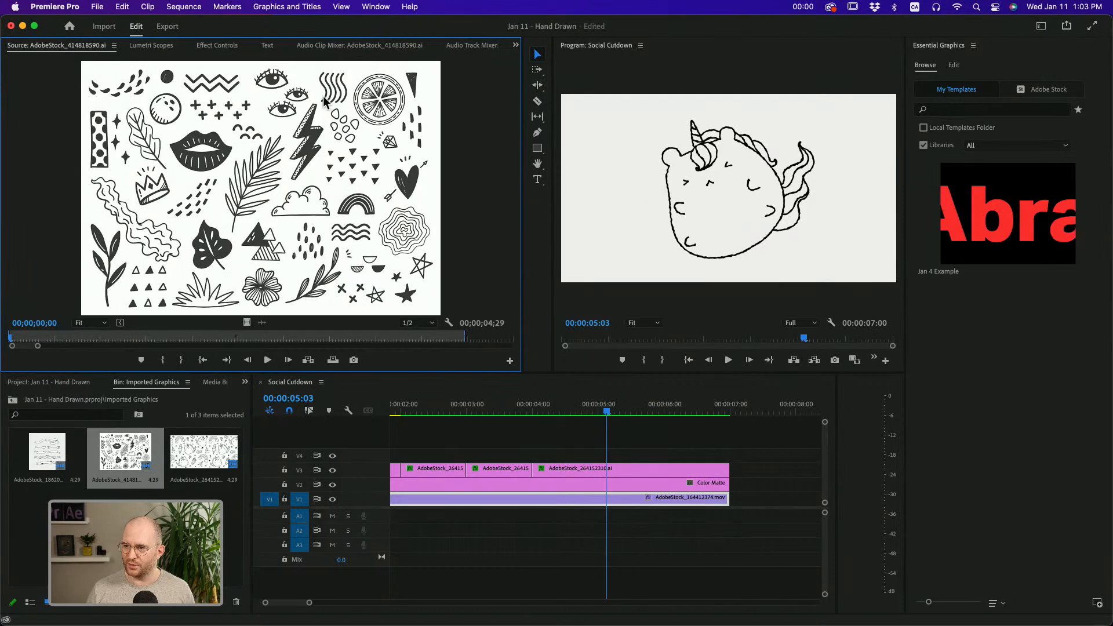
{"action": "double_click", "coordinate": [213, 451]}
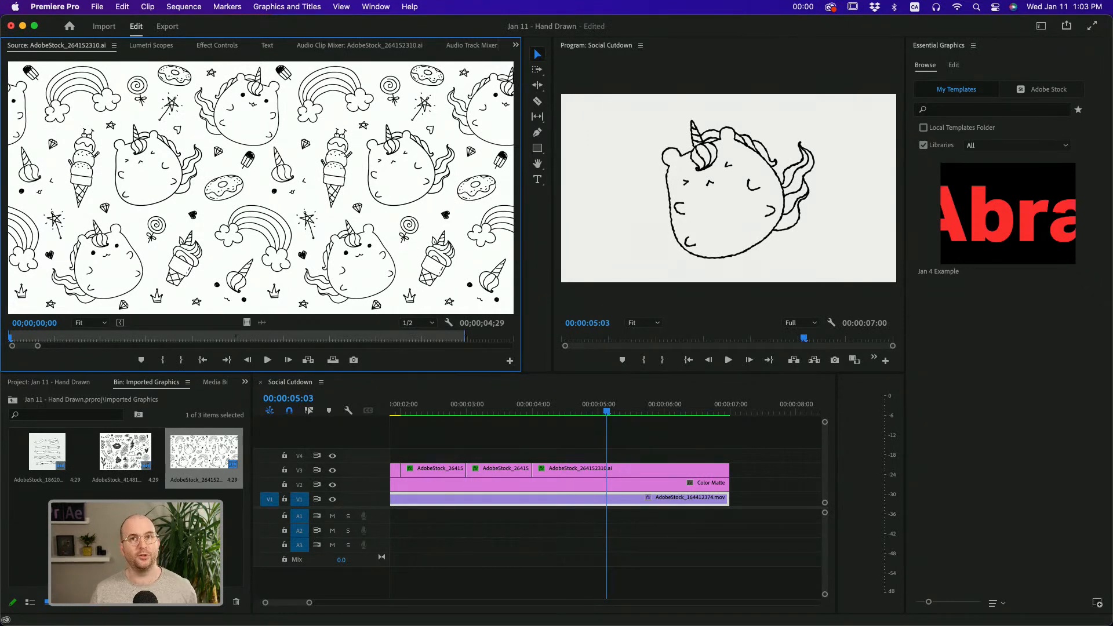
Create a new sequence in the project's root using the DSLR 1080p24 preset
{"action": "left_click", "coordinate": [71, 384]}
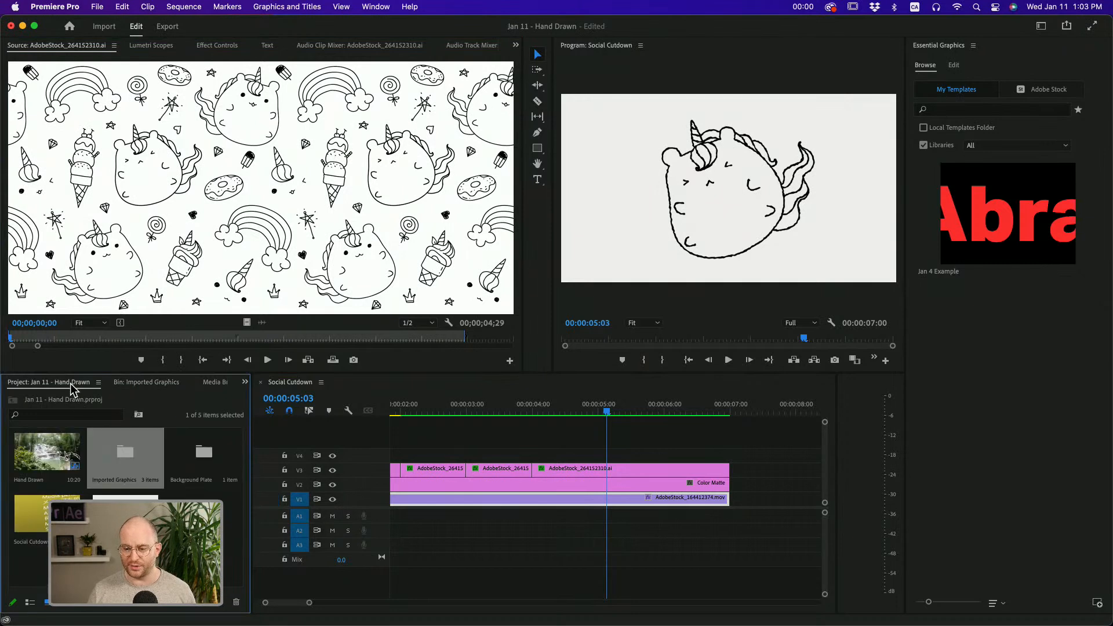
{"action": "left_click", "coordinate": [184, 559]}
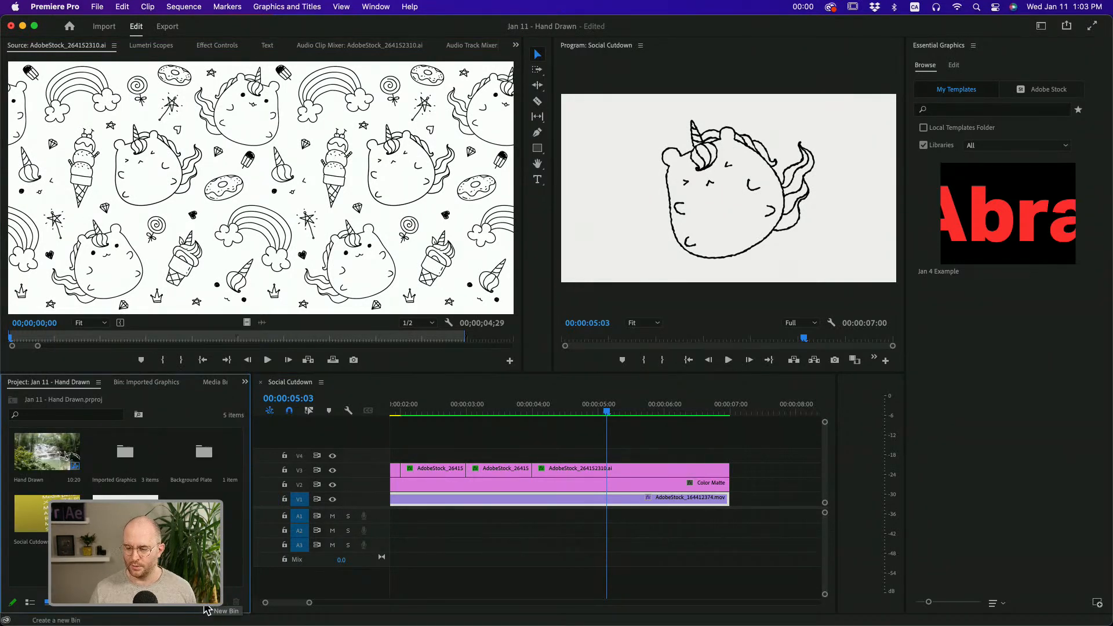
{"action": "left_click", "coordinate": [220, 607]}
{"action": "left_click", "coordinate": [238, 486]}
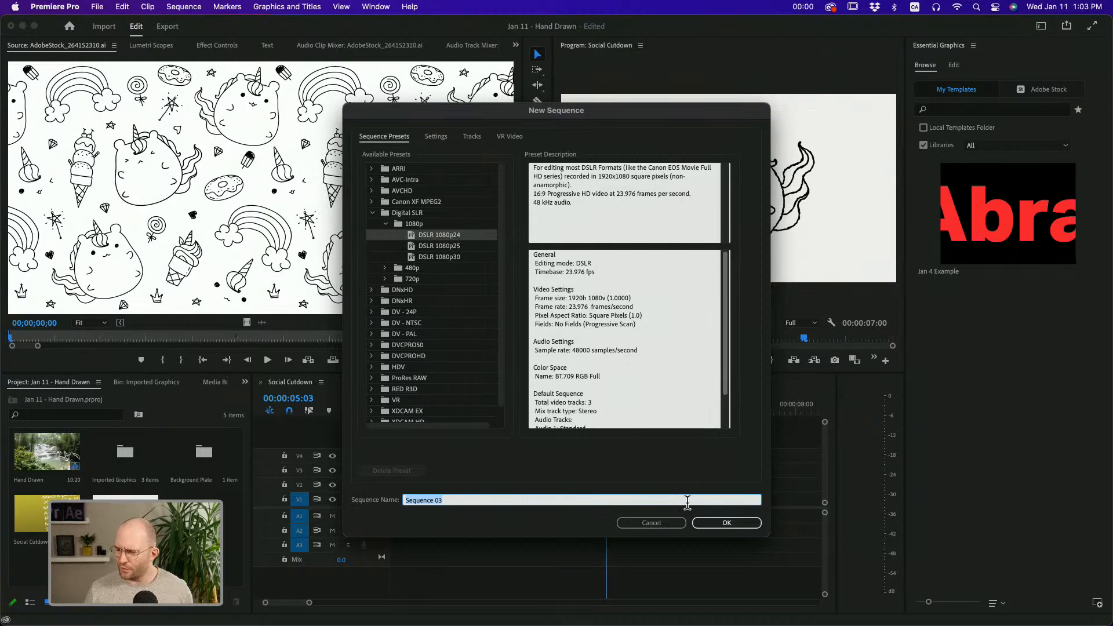
{"action": "left_click", "coordinate": [717, 525]}
{"action": "left_click_drag", "start_coordinate": [425, 410], "coordinate": [357, 428]}
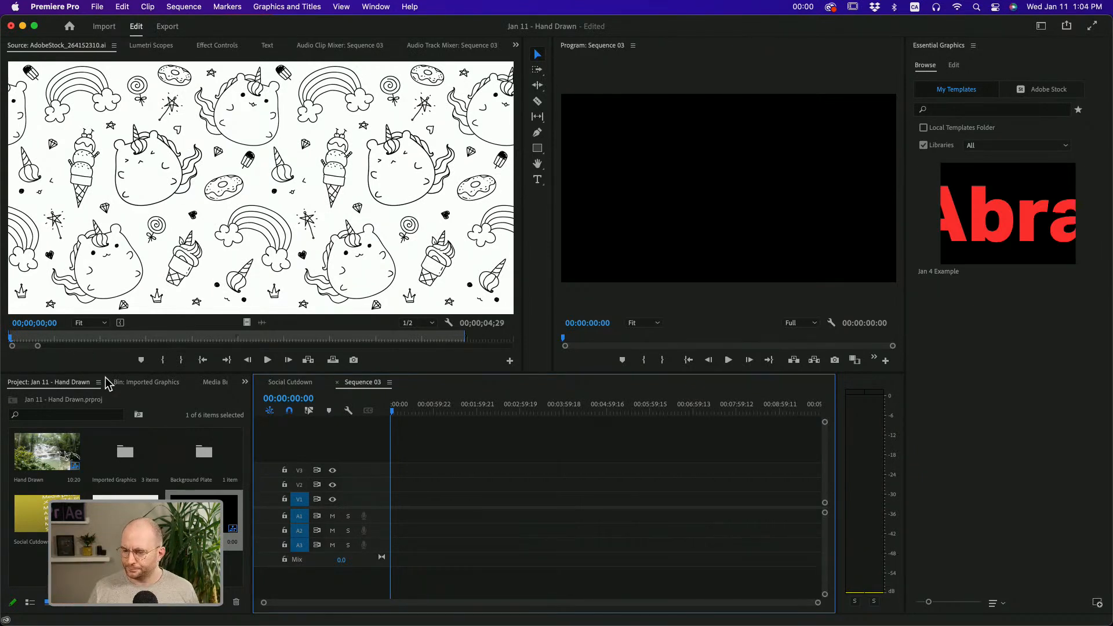
Place the ribbon artwork AdobeStock_186200196.ai from the Imported Graphics bin on track V2 at the start of the sequence
{"action": "double_click", "coordinate": [120, 451]}
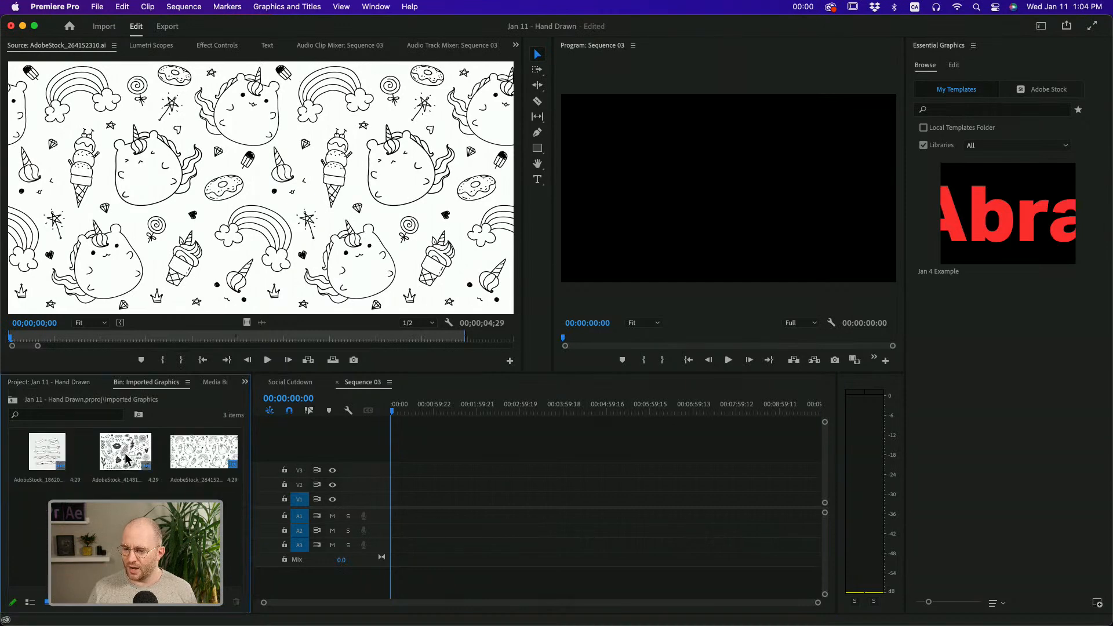
{"action": "left_click", "coordinate": [197, 447]}
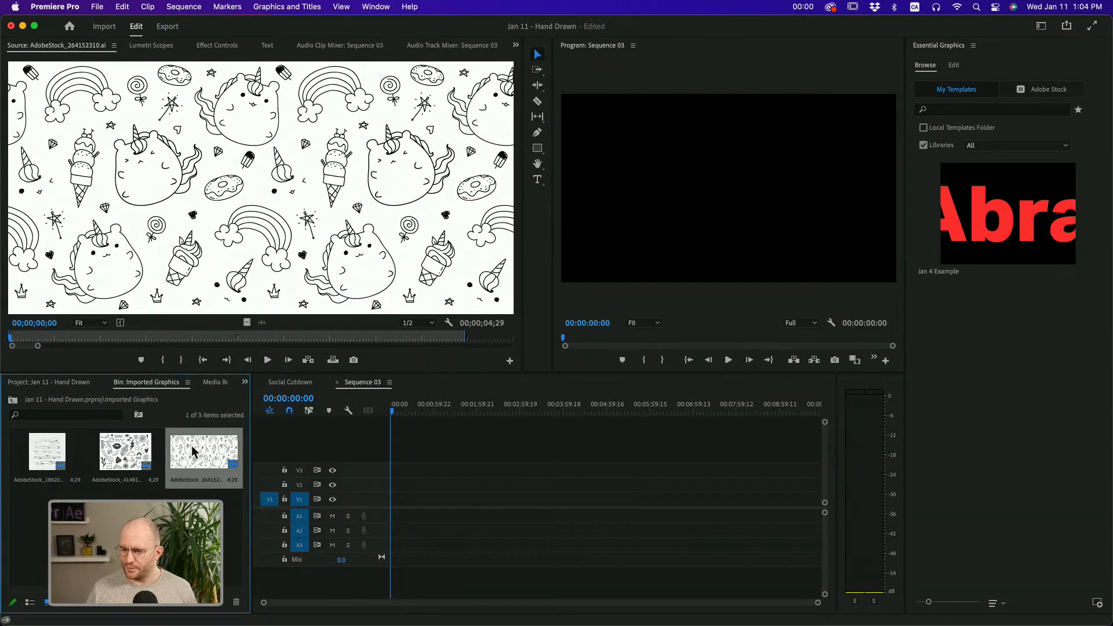
{"action": "double_click", "coordinate": [42, 454]}
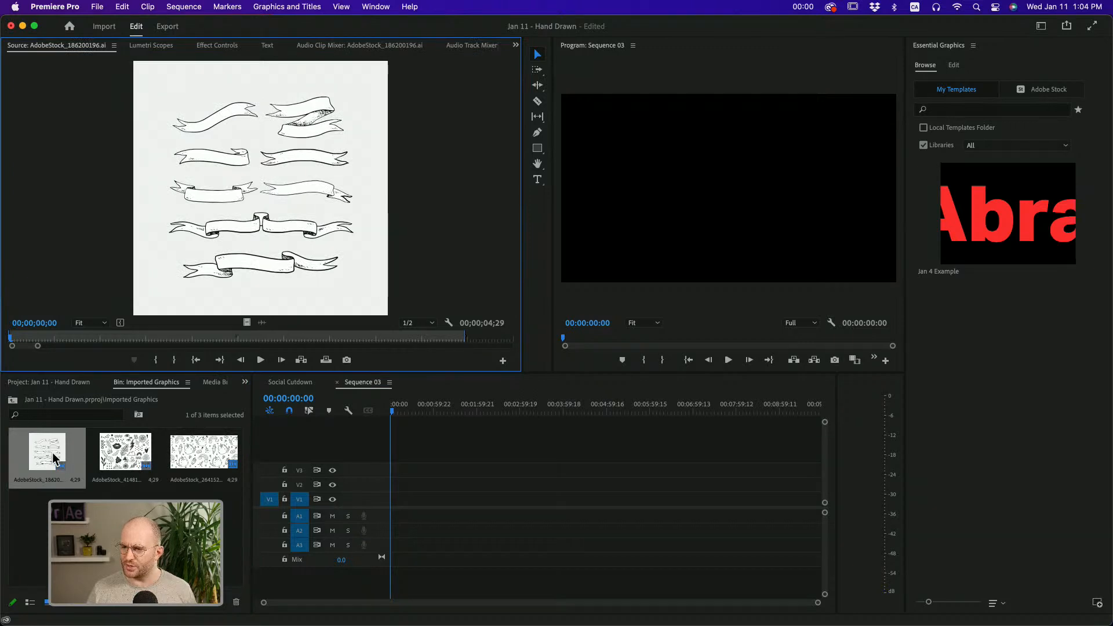
{"action": "left_click_drag", "start_coordinate": [52, 456], "coordinate": [397, 484]}
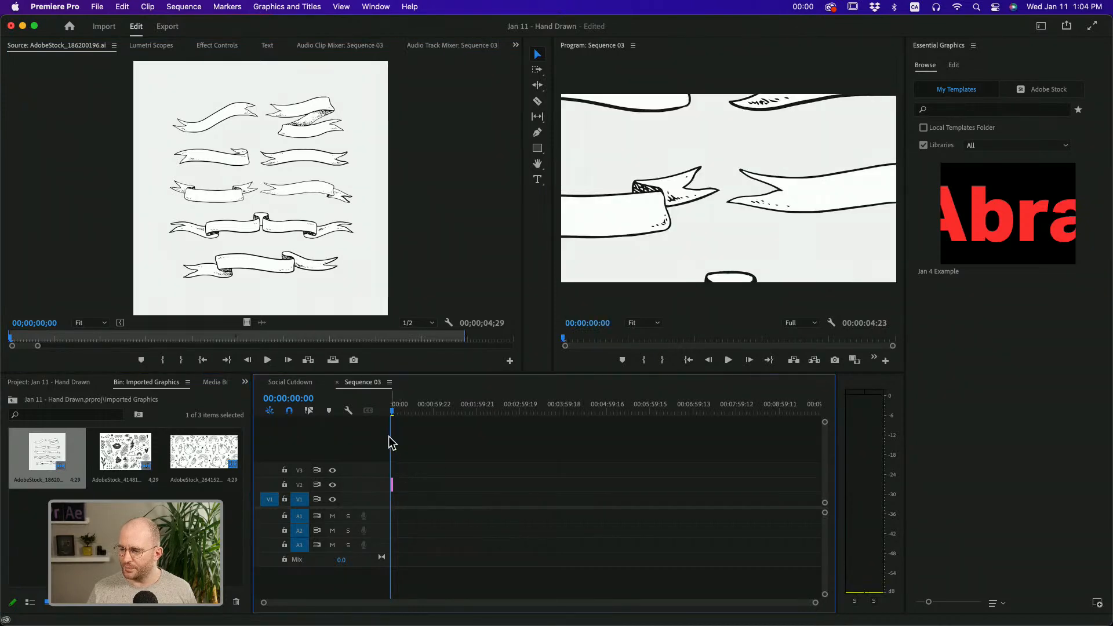
Scale the ribbon artwork to 37 and move its anchor point onto the banner in the left column at about 1629, 2657
{"action": "left_click", "coordinate": [696, 174]}
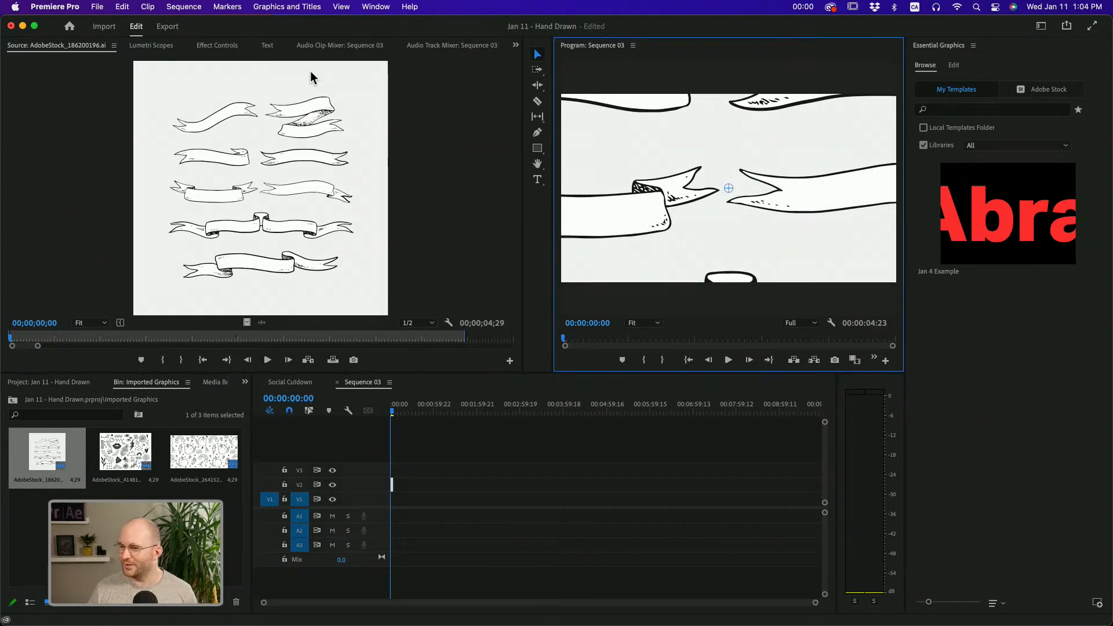
{"action": "left_click", "coordinate": [197, 48]}
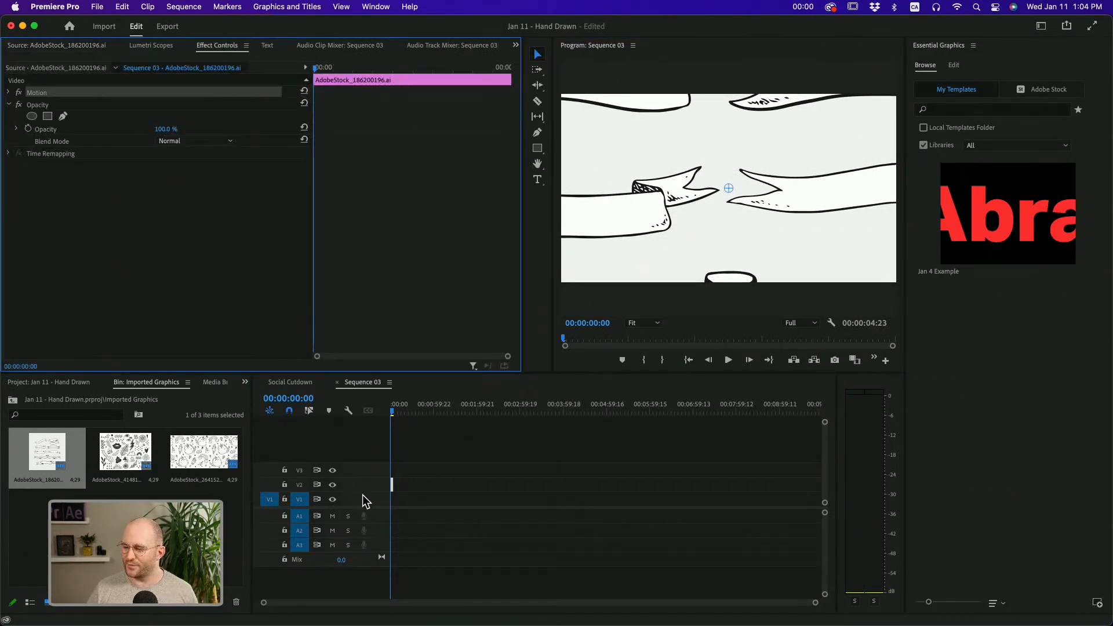
{"action": "left_click_drag", "start_coordinate": [816, 604], "coordinate": [574, 605]}
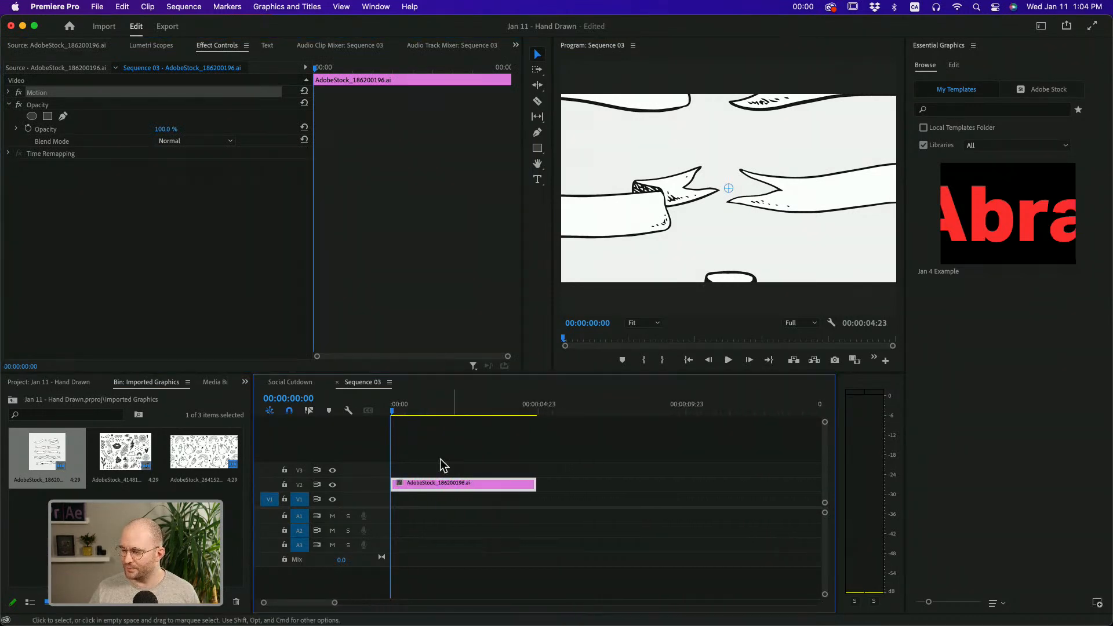
{"action": "left_click", "coordinate": [9, 93]}
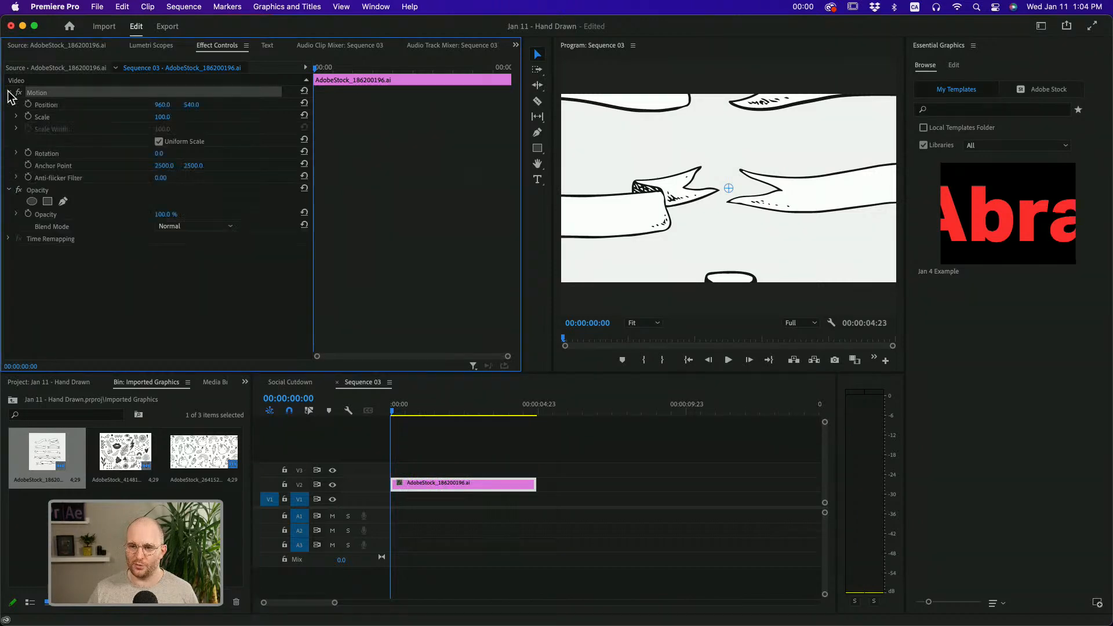
{"action": "left_click_drag", "start_coordinate": [163, 117], "coordinate": [126, 118]}
{"action": "left_click_drag", "start_coordinate": [730, 157], "coordinate": [792, 144]}
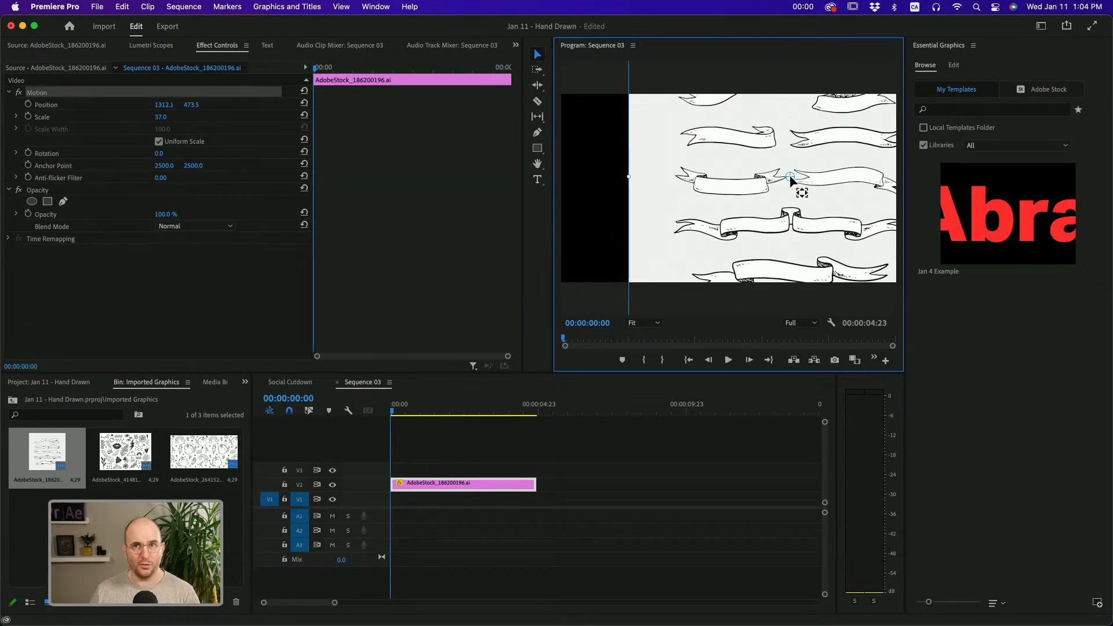
{"action": "left_click_drag", "start_coordinate": [789, 180], "coordinate": [733, 188]}
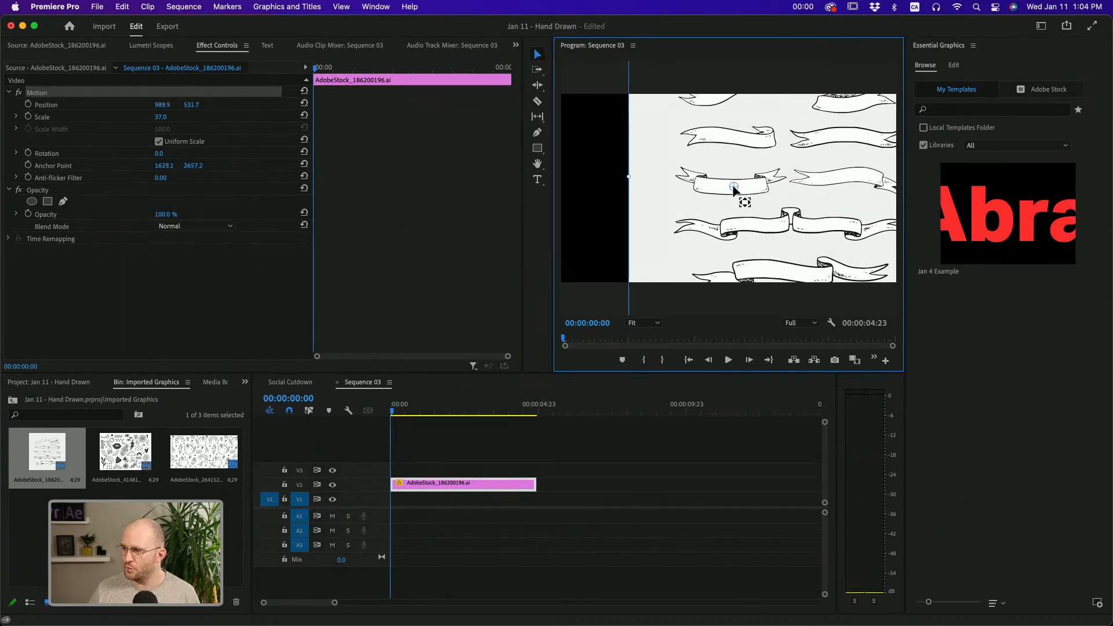
Enlarge the ribbon artwork to a scale of 67 and reposition it to about 933, 582 to centre the banner
{"action": "left_click_drag", "start_coordinate": [166, 120], "coordinate": [183, 120]}
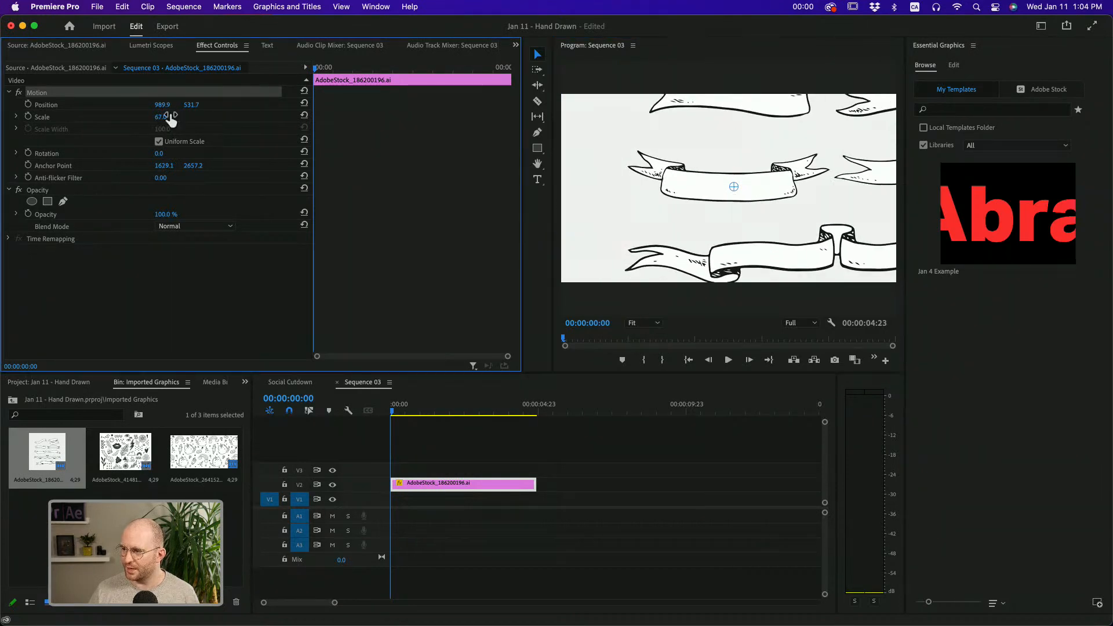
{"action": "left_click_drag", "start_coordinate": [718, 245], "coordinate": [710, 252]}
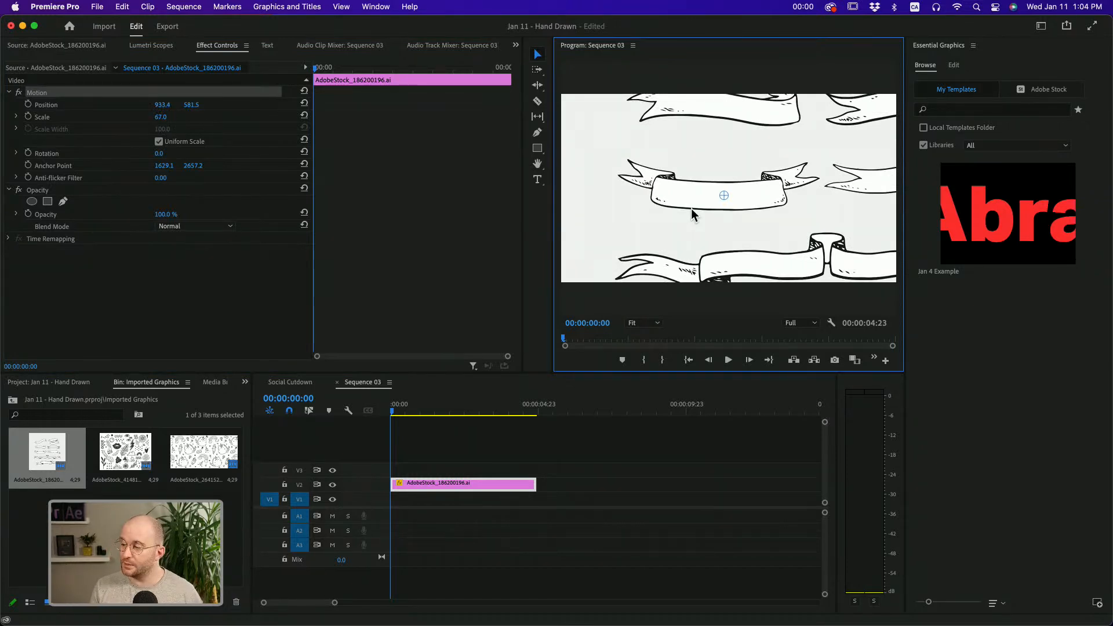
{"action": "key", "text": "Right"}
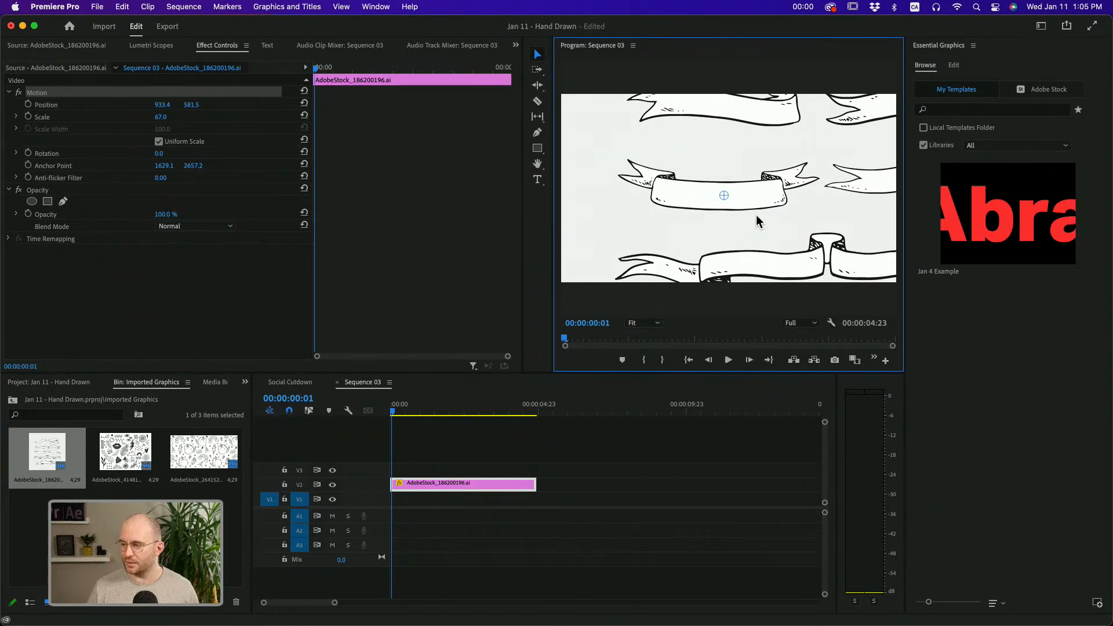
Draw a closed five-point opacity mask around the central banner with the free draw bezier tool
{"action": "left_click", "coordinate": [9, 92]}
{"action": "left_click", "coordinate": [27, 106]}
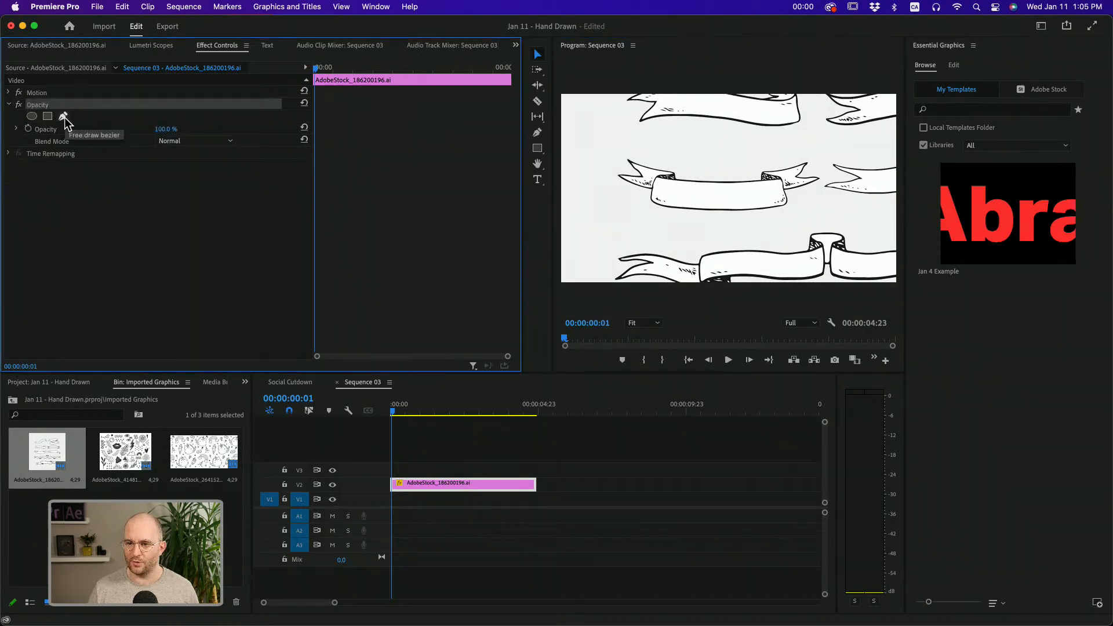
{"action": "left_click", "coordinate": [64, 116]}
{"action": "left_click", "coordinate": [623, 148]}
{"action": "left_click", "coordinate": [821, 148]}
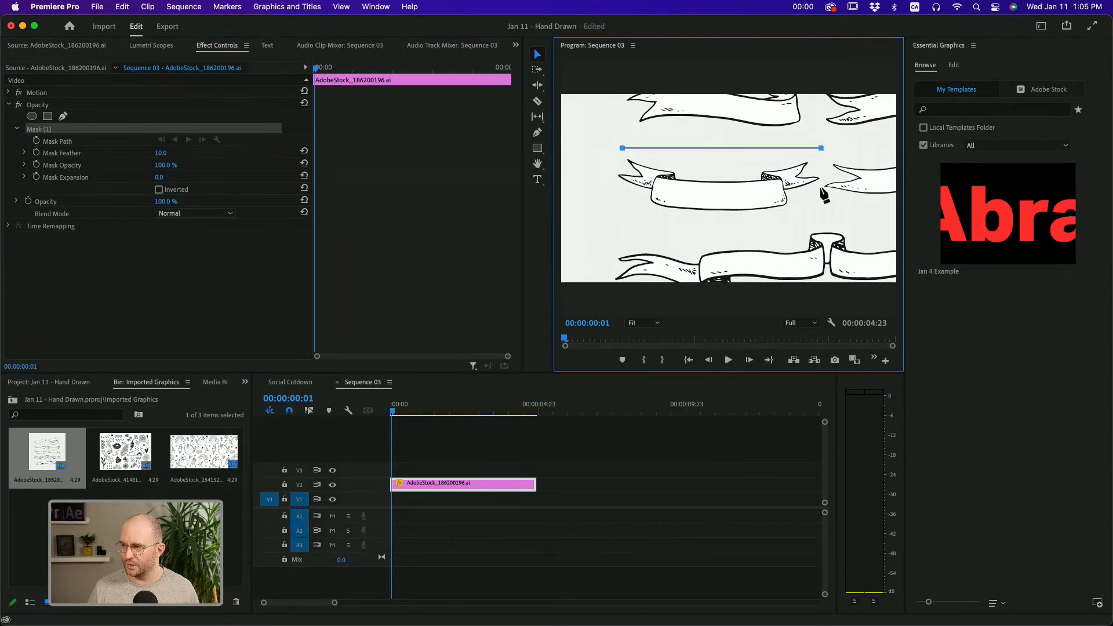
{"action": "left_click", "coordinate": [816, 210]}
{"action": "left_click", "coordinate": [624, 225]}
{"action": "left_click", "coordinate": [603, 180]}
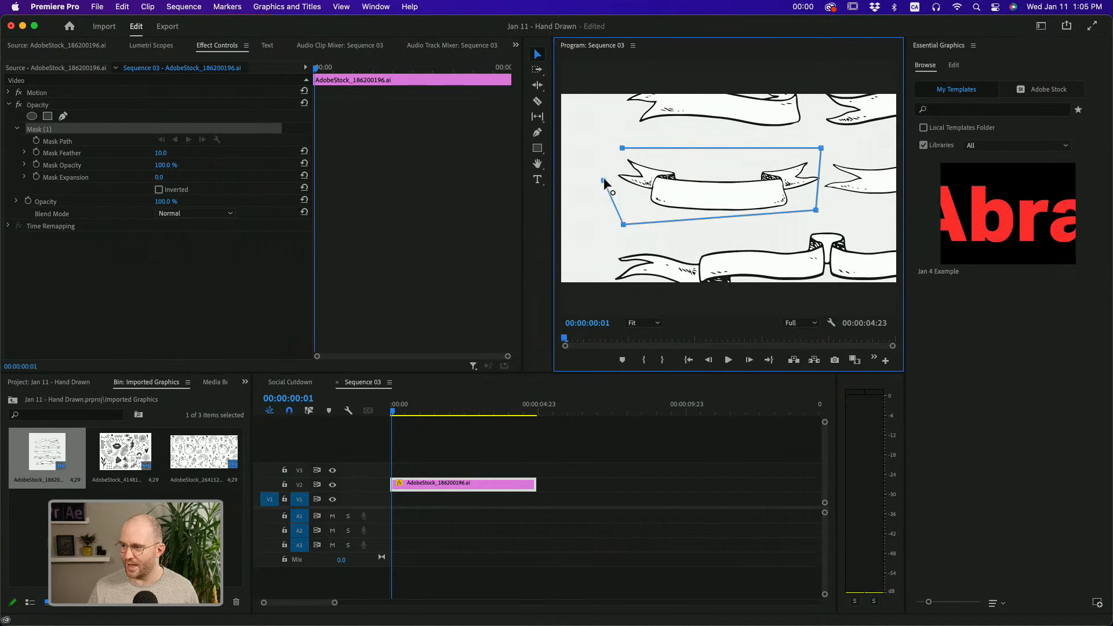
{"action": "left_click", "coordinate": [622, 148]}
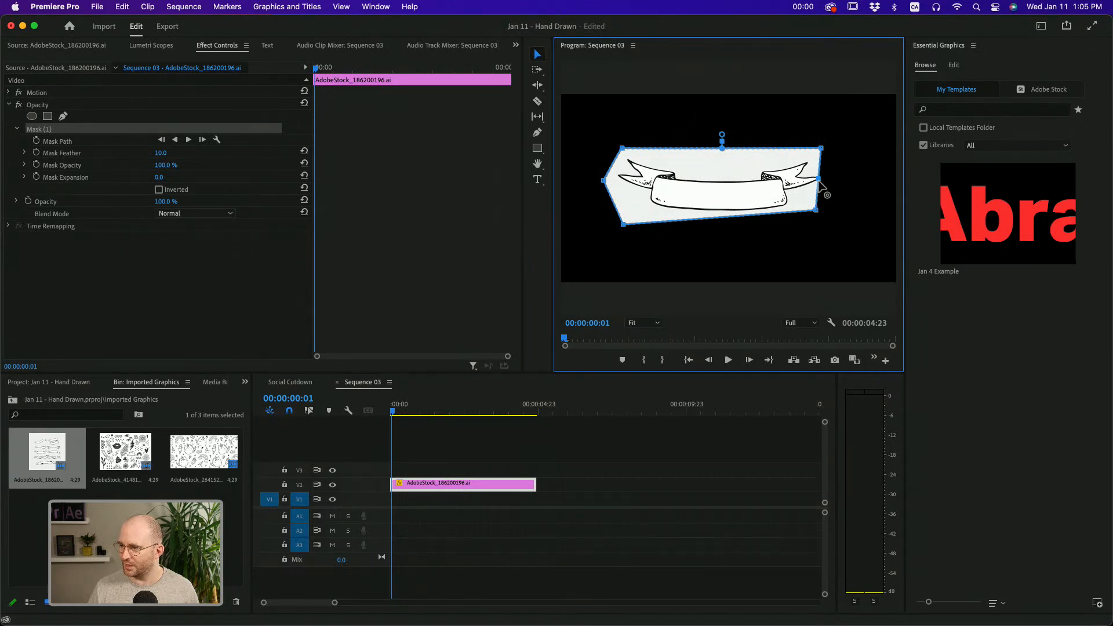
Pull the right edge of the mask slightly outward around the banner's ribbon tip and collapse the clip's opacity settings
{"action": "mouse_move", "coordinate": [819, 180]}
{"action": "left_mouse_down"}
{"action": "mouse_move", "coordinate": [838, 177]}
{"action": "mouse_move", "coordinate": [825, 176]}
{"action": "left_mouse_up"}
{"action": "left_click", "coordinate": [551, 450]}
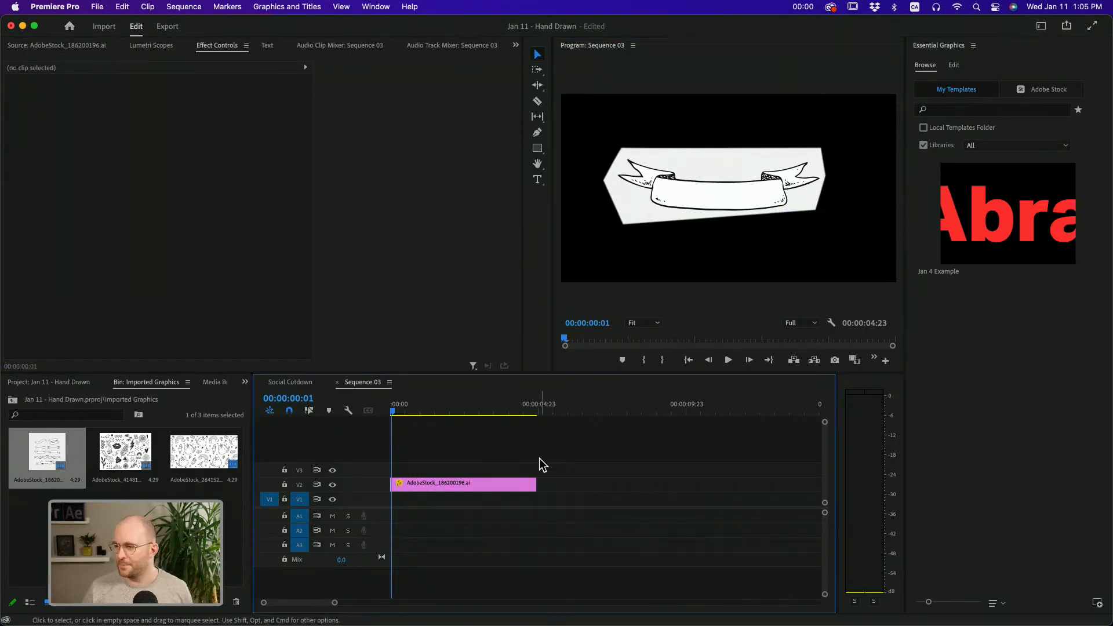
{"action": "left_click", "coordinate": [478, 487]}
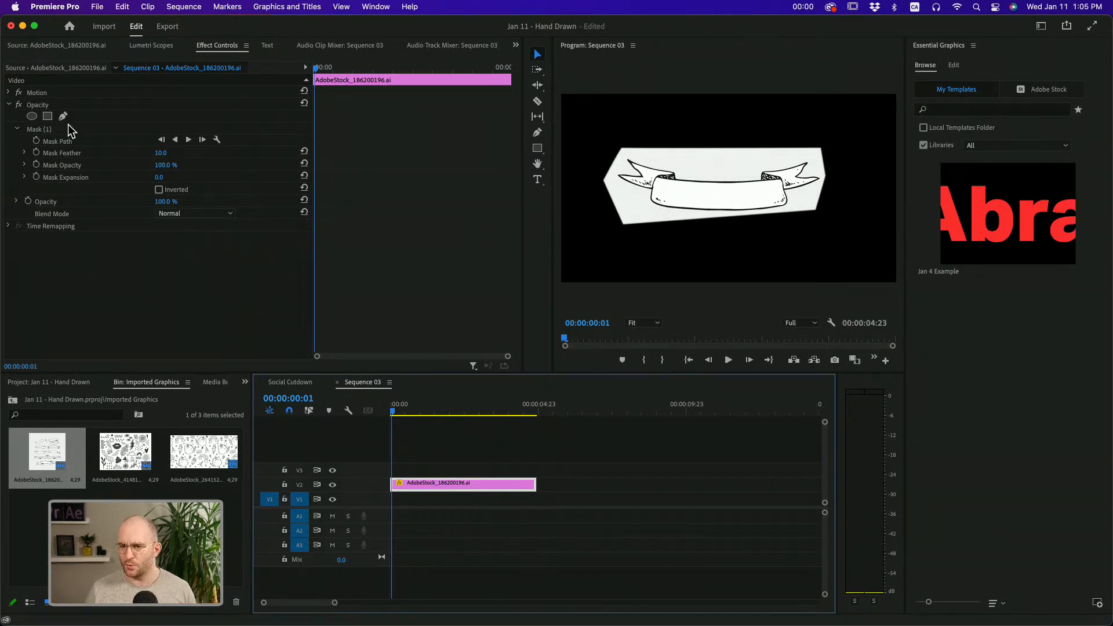
{"action": "left_click", "coordinate": [9, 104]}
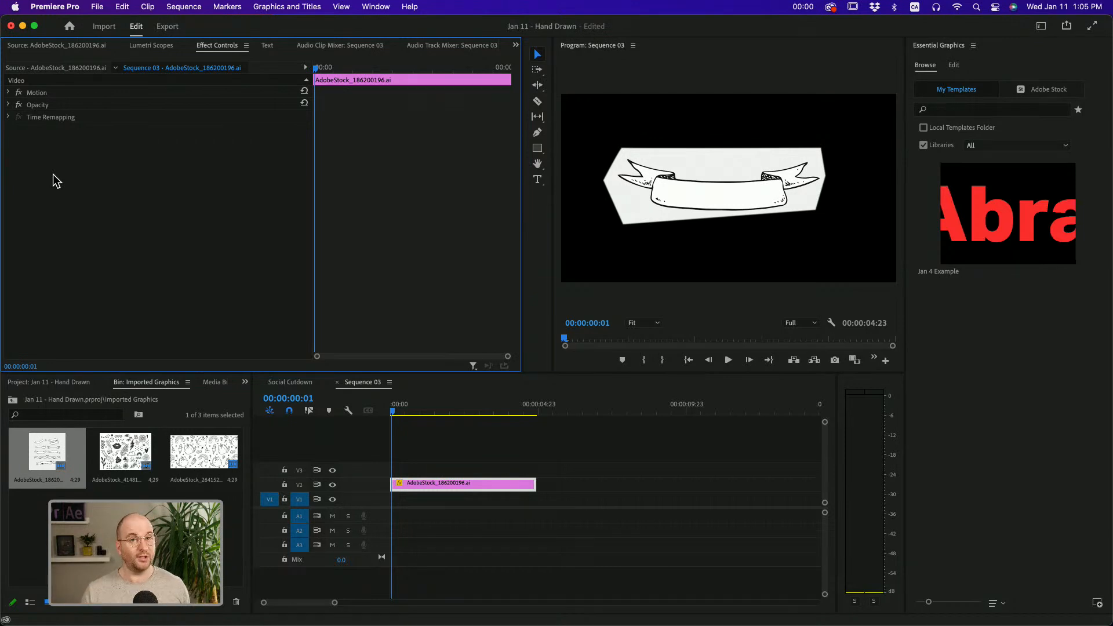
Create a 1920 × 1080 purple color matte named "purple" and place it on V1 beneath the ribbon artwork at the sequence start
{"action": "left_click", "coordinate": [59, 381]}
{"action": "right_click", "coordinate": [118, 574]}
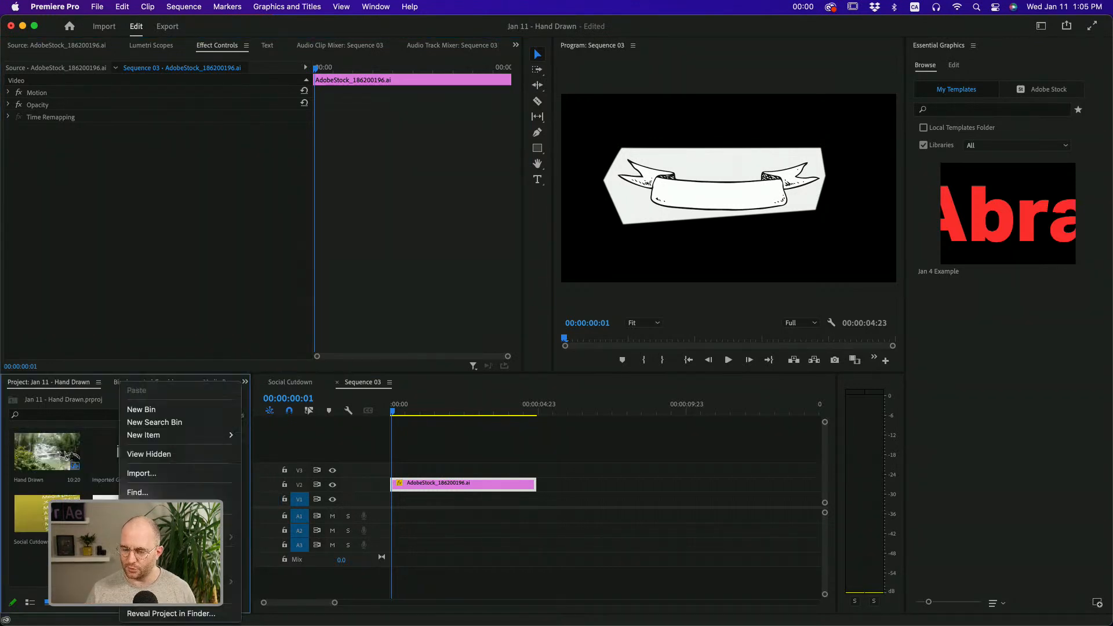
{"action": "mouse_move", "coordinate": [181, 438]}
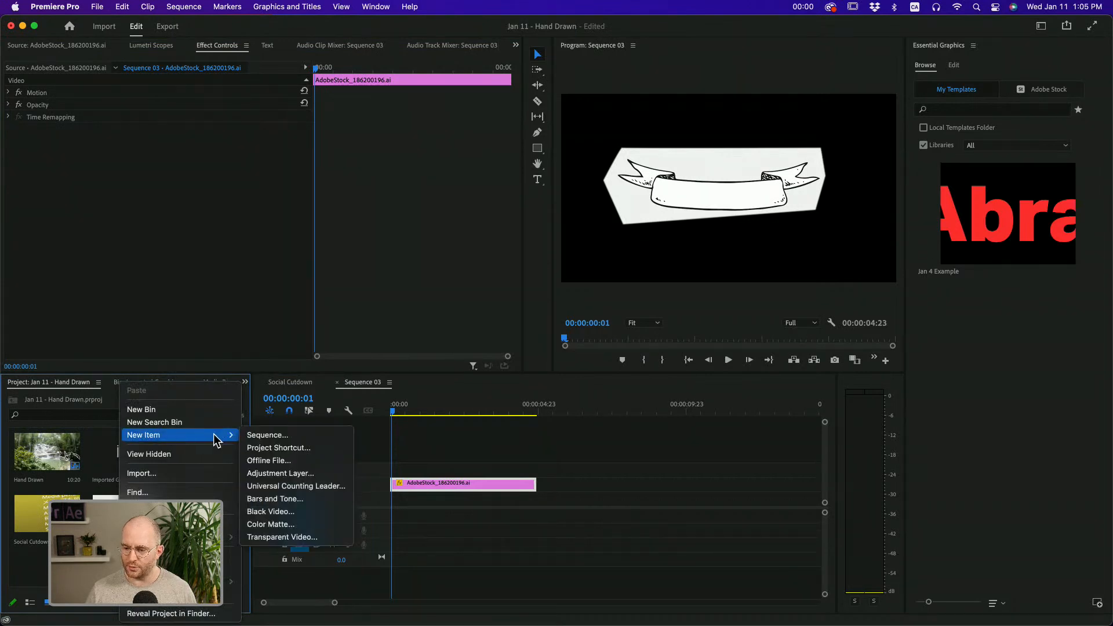
{"action": "left_click", "coordinate": [290, 525]}
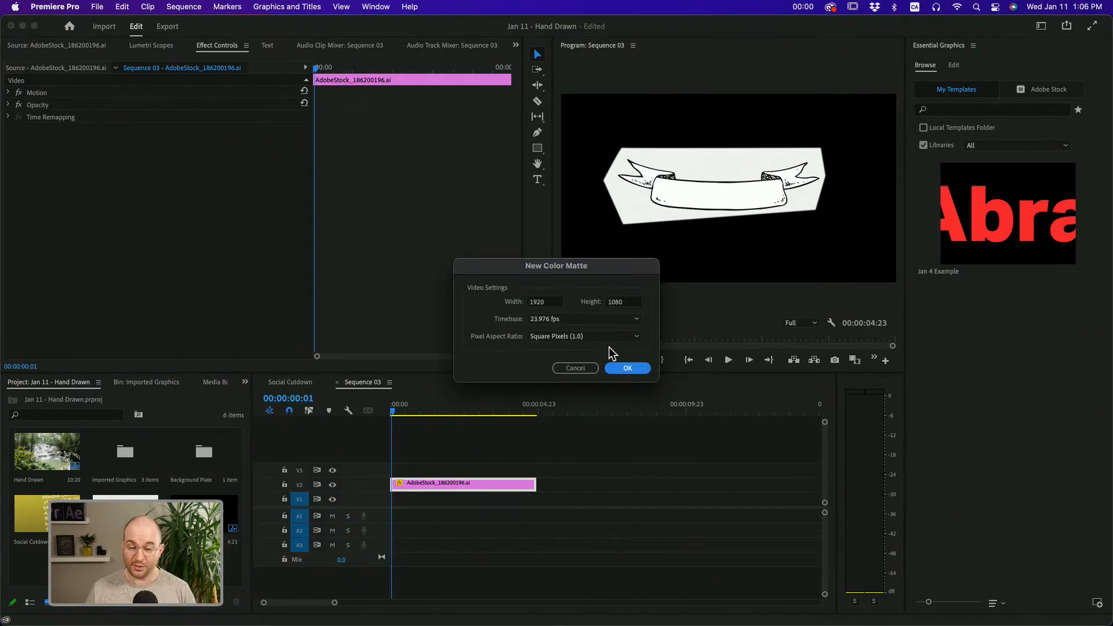
{"action": "left_click", "coordinate": [615, 367]}
{"action": "left_click", "coordinate": [550, 366]}
{"action": "mouse_move", "coordinate": [550, 367]}
{"action": "left_mouse_down"}
{"action": "mouse_move", "coordinate": [552, 375]}
{"action": "mouse_move", "coordinate": [565, 346]}
{"action": "mouse_move", "coordinate": [555, 380]}
{"action": "left_mouse_up"}
{"action": "left_click", "coordinate": [578, 367]}
{"action": "left_click", "coordinate": [681, 247]}
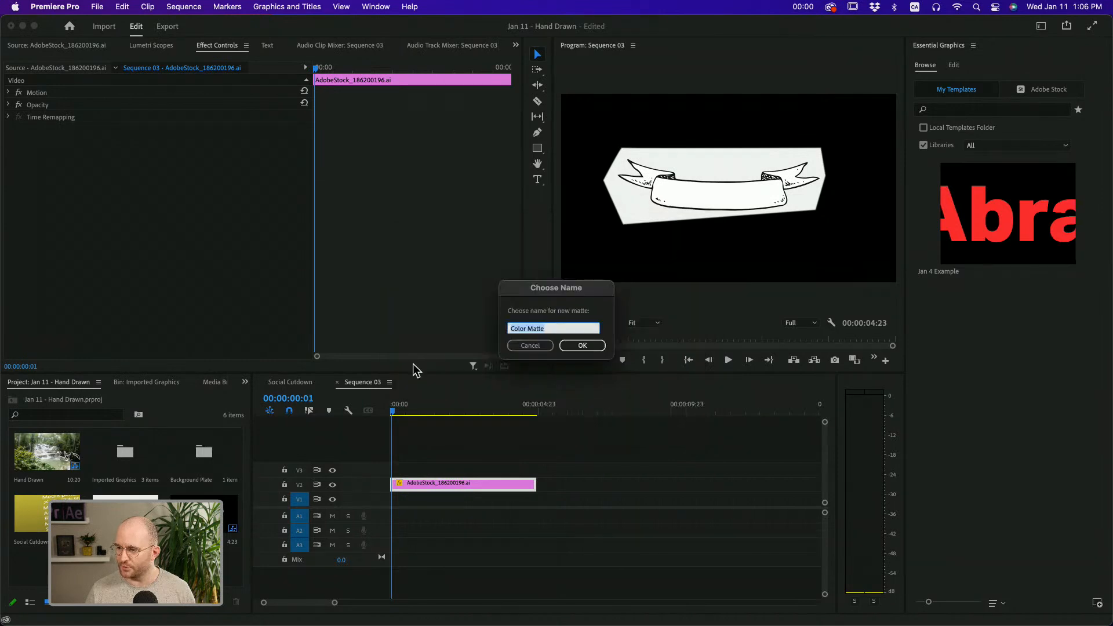
{"action": "type", "text": "purple"}
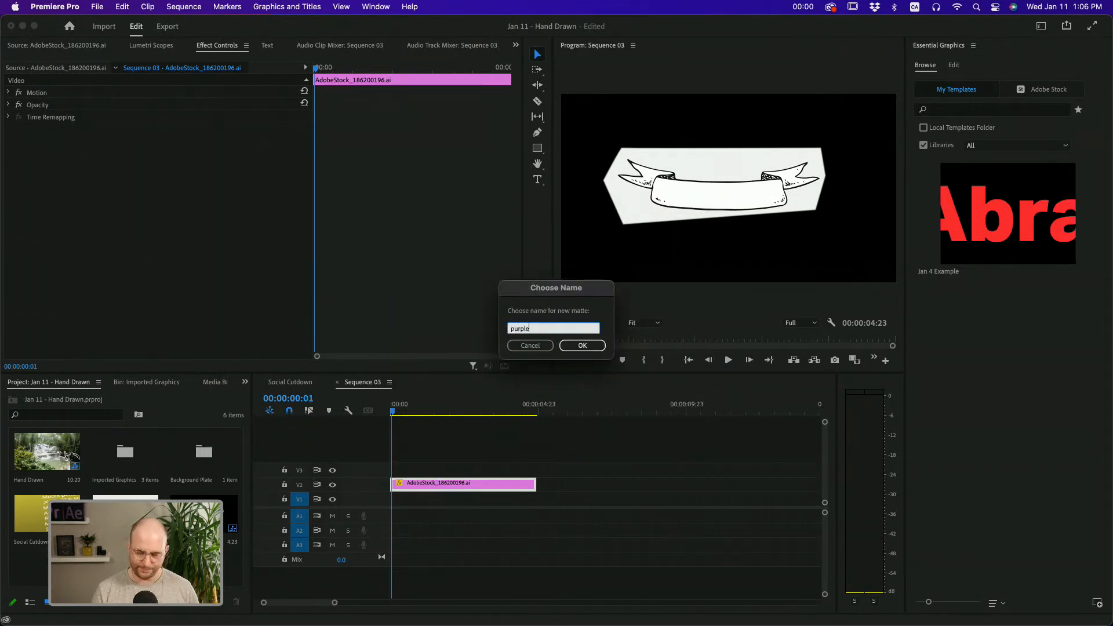
{"action": "key", "text": "Return"}
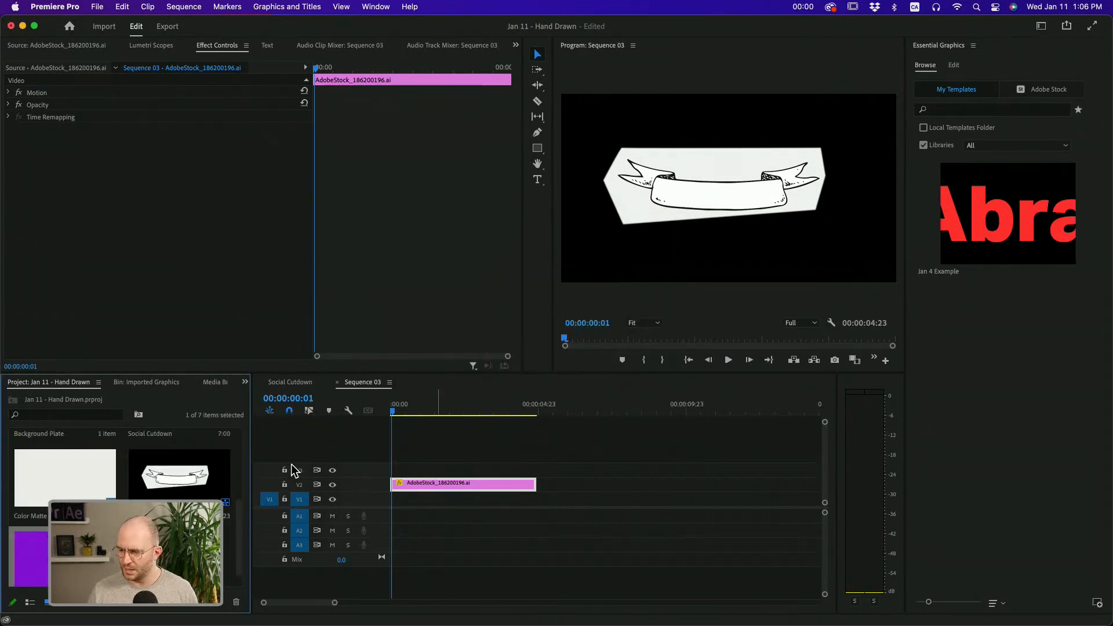
{"action": "left_click_drag", "start_coordinate": [29, 557], "coordinate": [392, 499]}
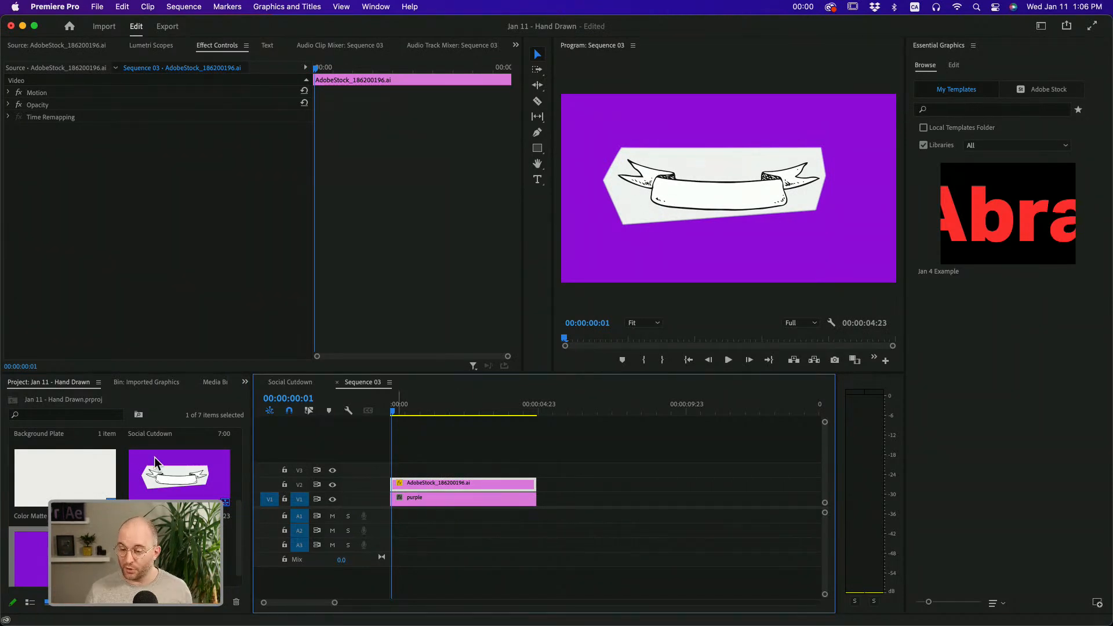
Try the waterfall footage from the Background Plate bin on V1 over the purple matte, and undo that placement
{"action": "left_click", "coordinate": [245, 382]}
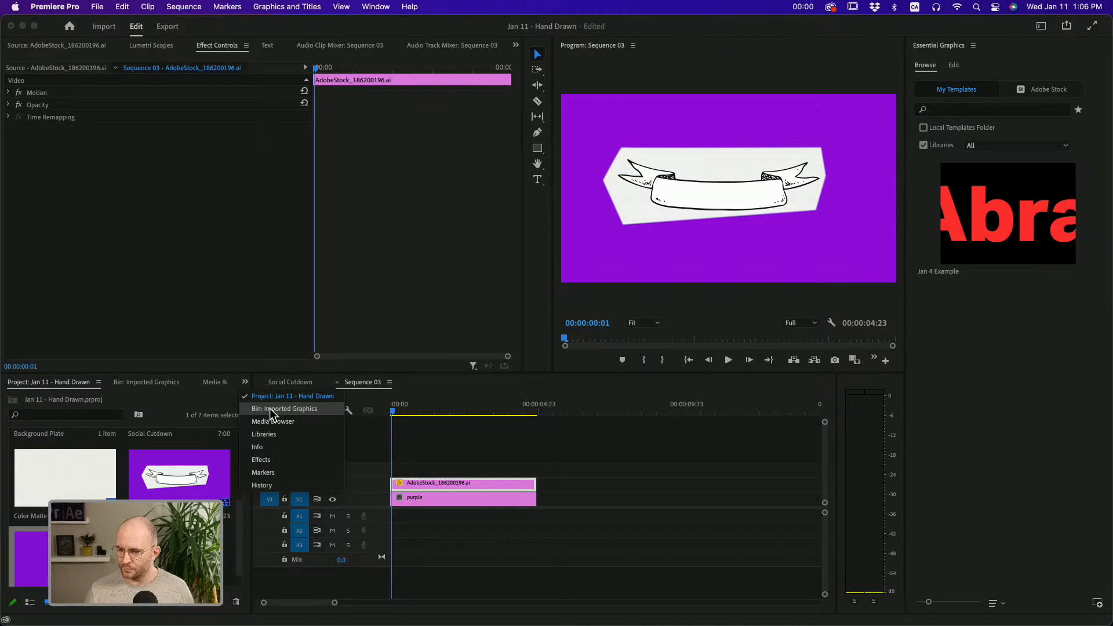
{"action": "left_click", "coordinate": [272, 397]}
{"action": "scroll", "coordinate": [120, 492], "scroll_direction": "down", "scroll_amount": 3}
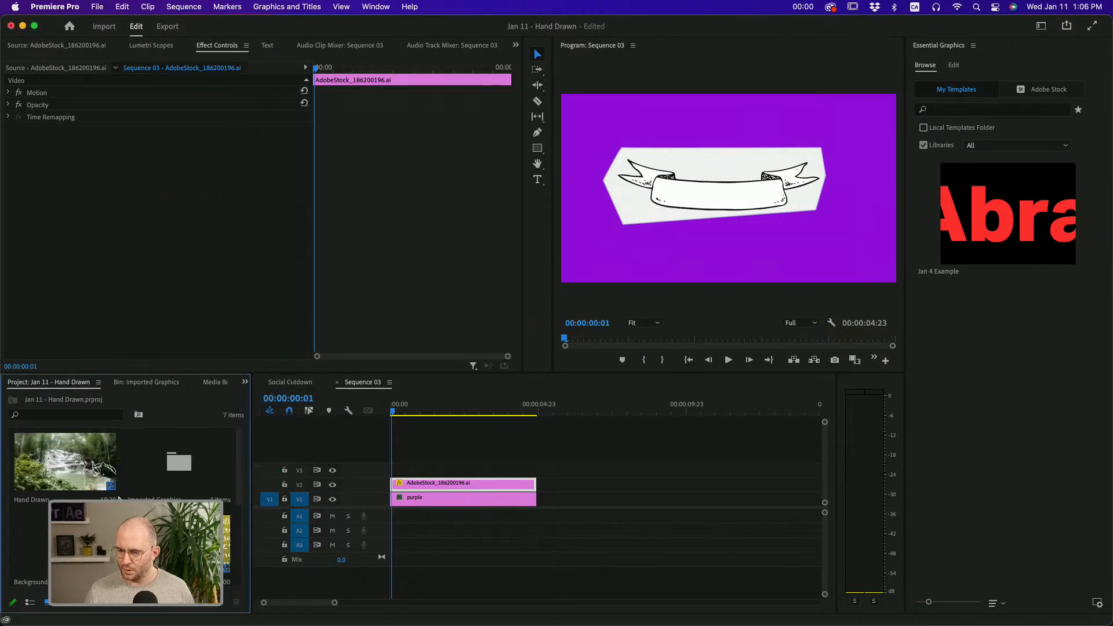
{"action": "scroll", "coordinate": [120, 492], "scroll_direction": "up", "scroll_amount": 3}
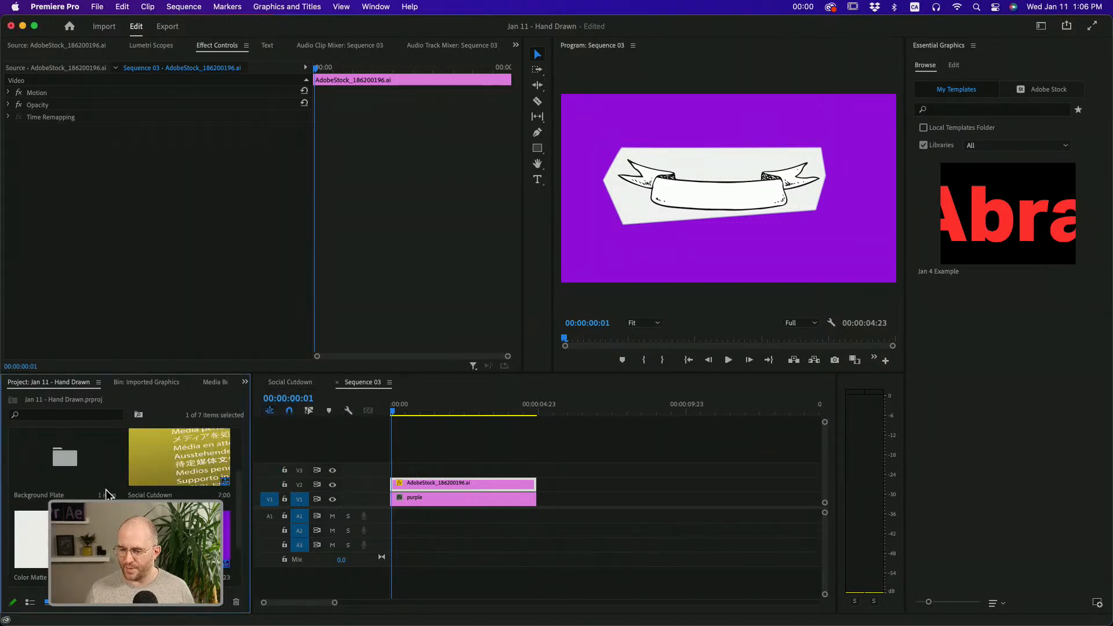
{"action": "double_click", "coordinate": [81, 536]}
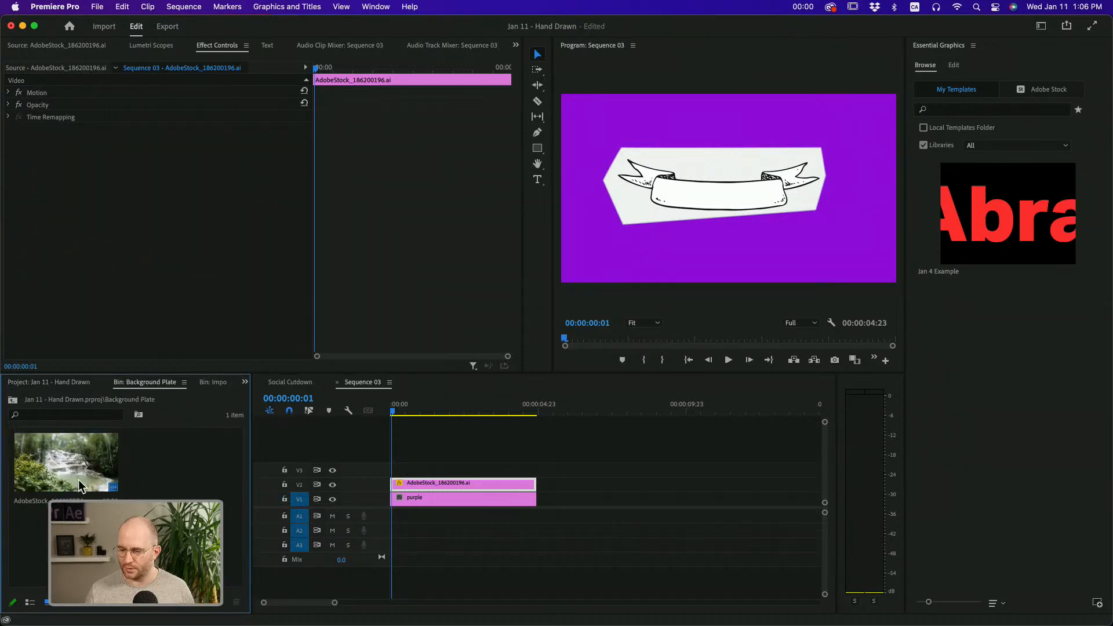
{"action": "left_click", "coordinate": [80, 468]}
{"action": "left_click_drag", "start_coordinate": [67, 467], "coordinate": [385, 498]}
{"action": "left_click", "coordinate": [436, 410]}
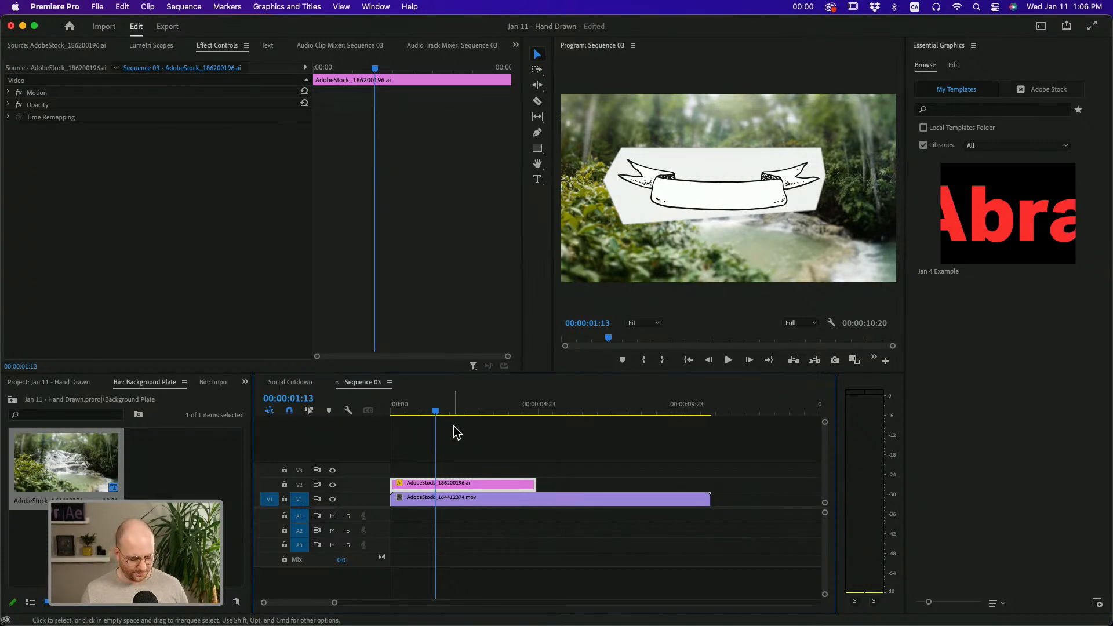
{"action": "key", "text": "super+z"}
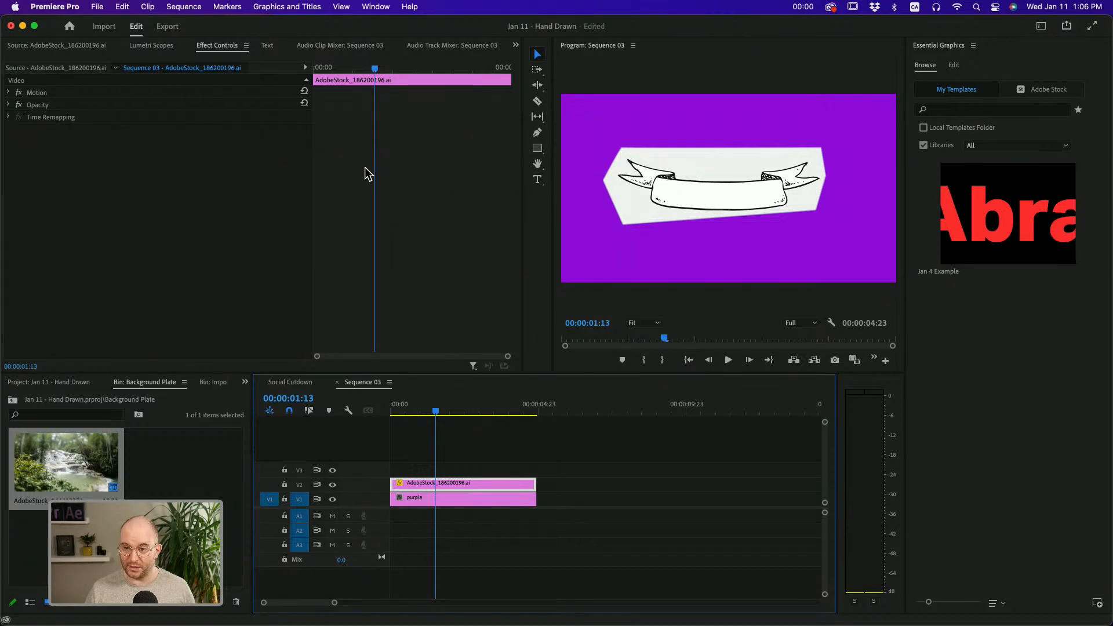
Set the ribbon artwork's opacity blend mode to Multiply and collapse its opacity settings
{"action": "left_click", "coordinate": [8, 105]}
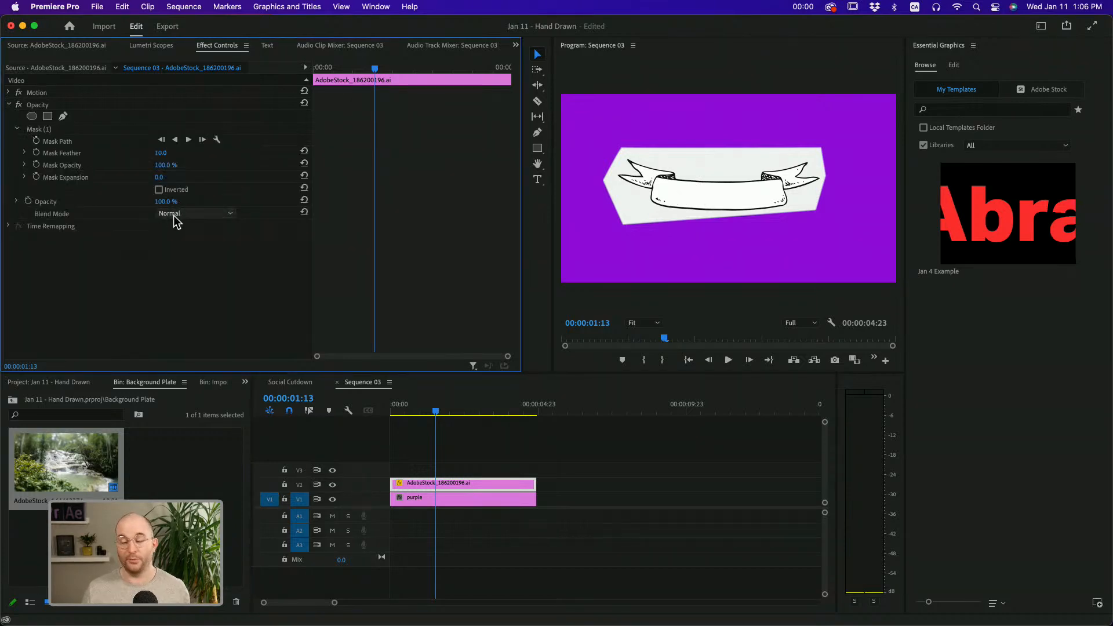
{"action": "left_click", "coordinate": [183, 215]}
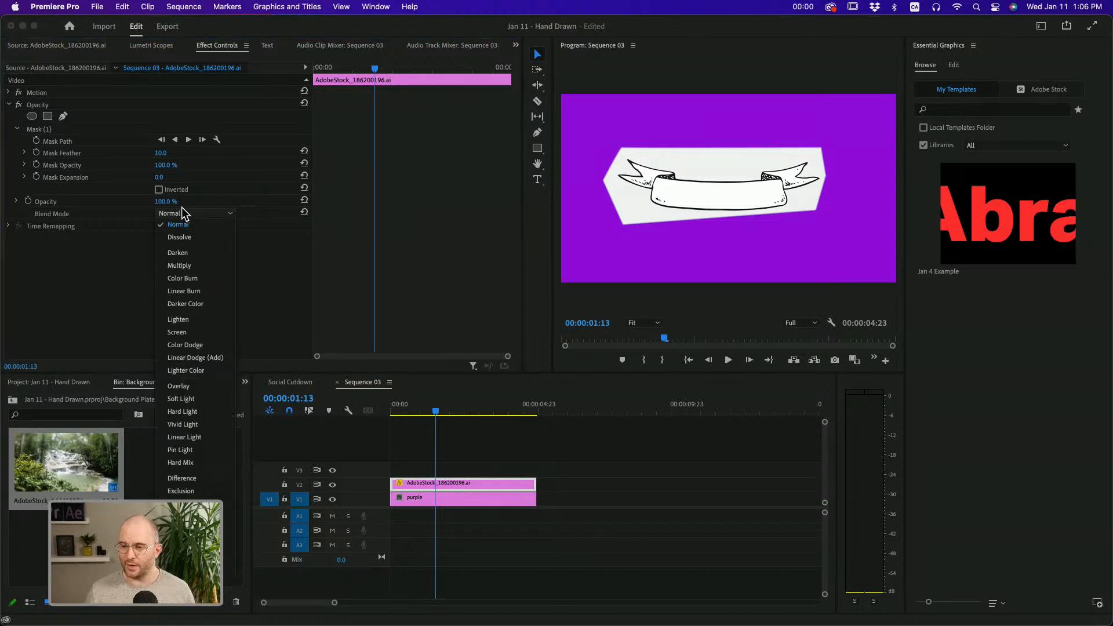
{"action": "left_click", "coordinate": [185, 266]}
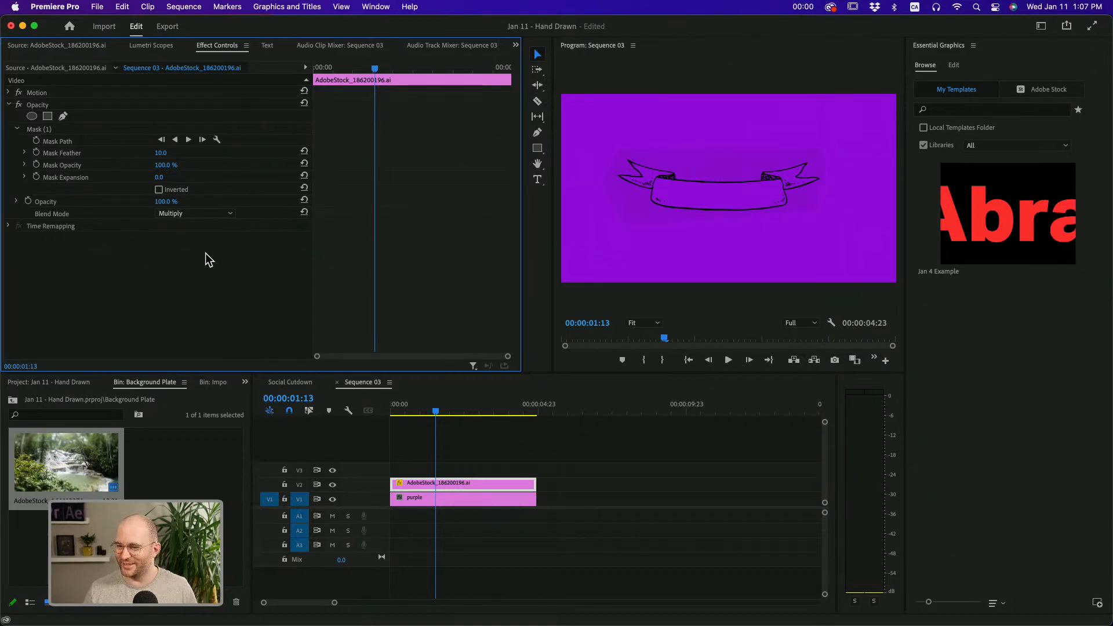
{"action": "left_click", "coordinate": [7, 106]}
{"action": "left_click", "coordinate": [9, 105]}
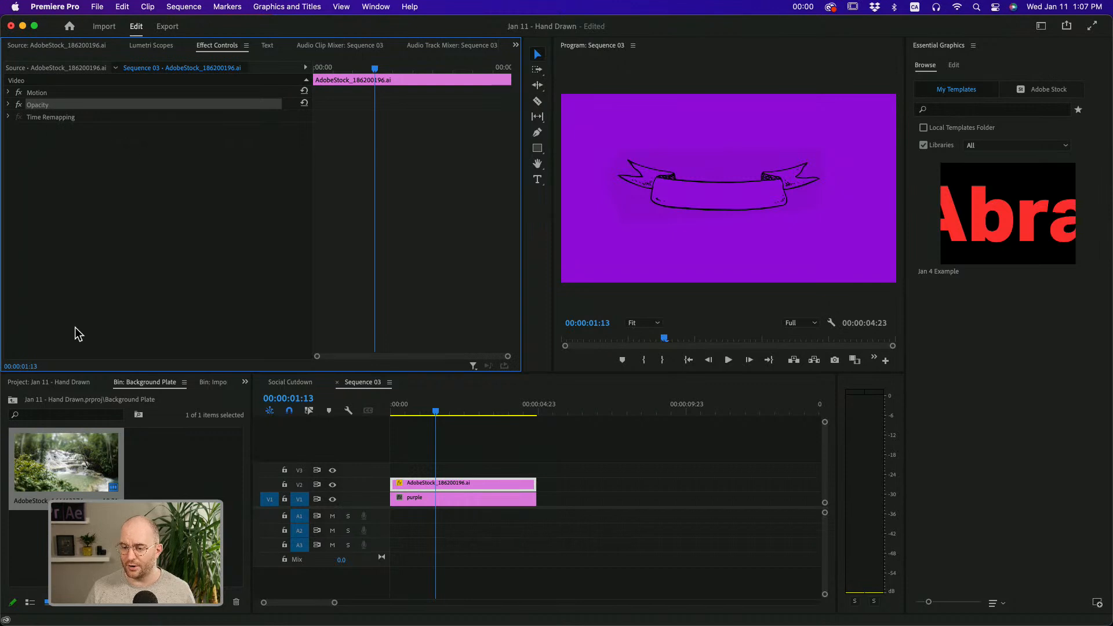
Apply the Levels video effect from the Adjust category to the ribbon artwork clip on V2
{"action": "left_click", "coordinate": [243, 383]}
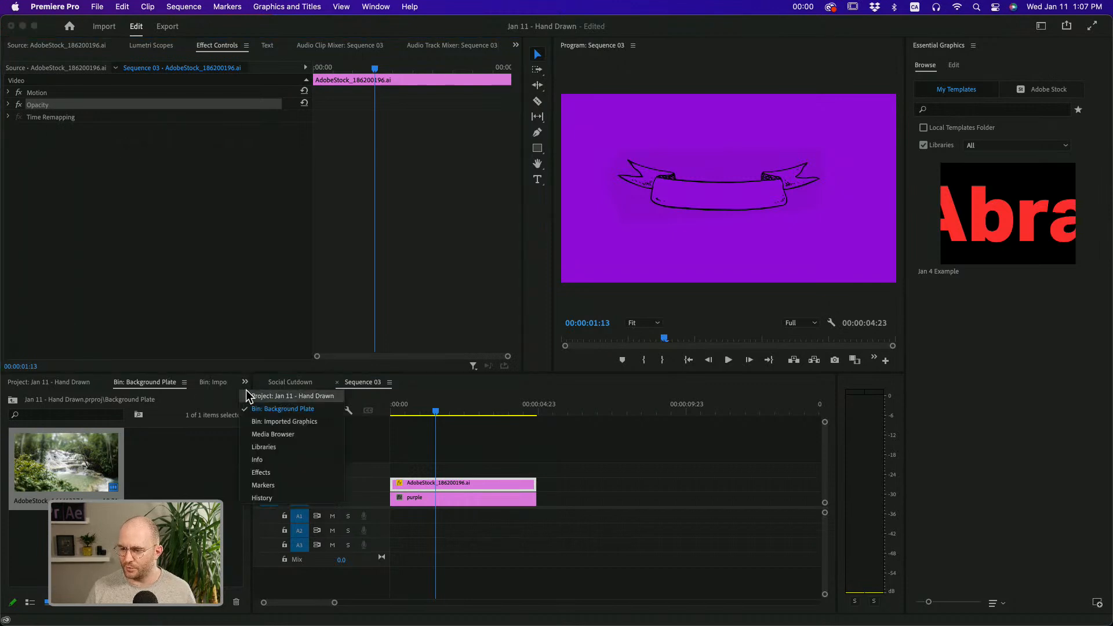
{"action": "left_click", "coordinate": [261, 472]}
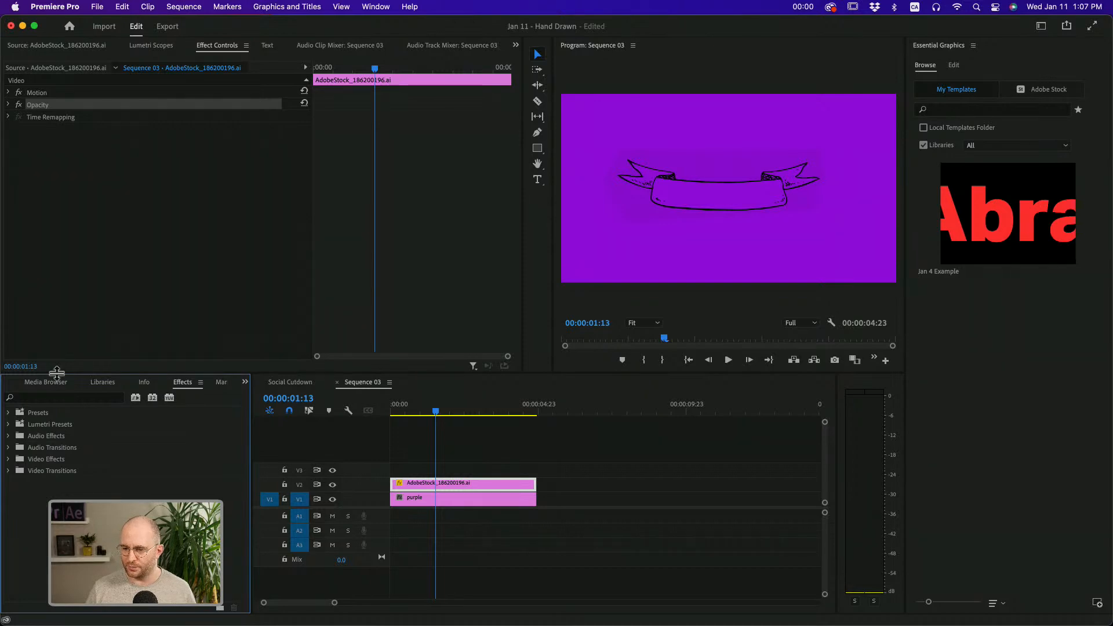
{"action": "left_click_drag", "start_coordinate": [58, 372], "coordinate": [58, 331]}
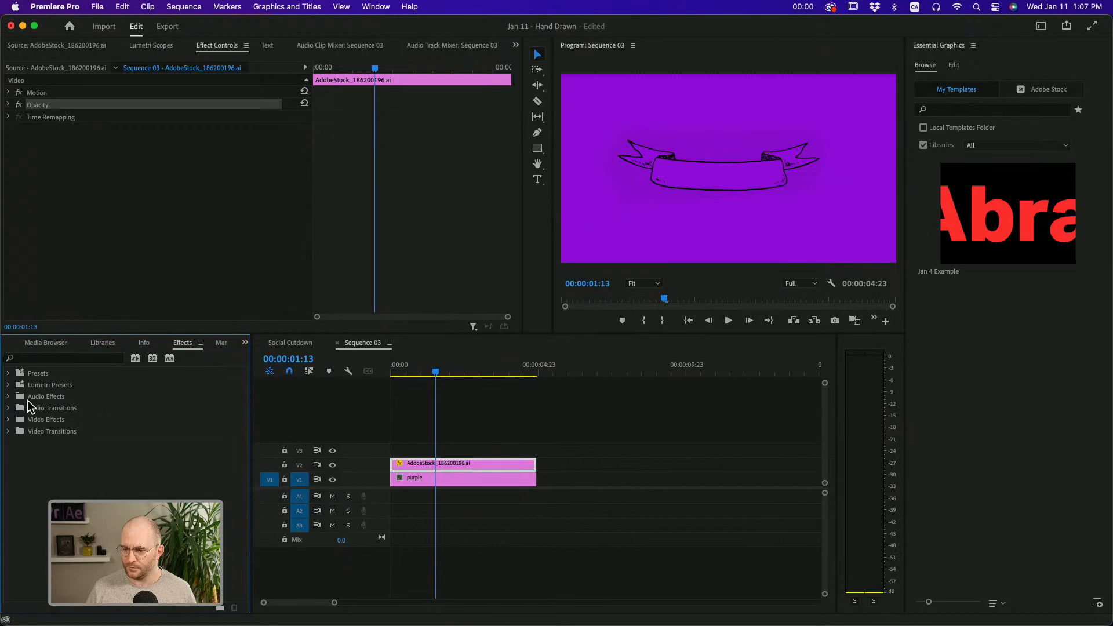
{"action": "left_click", "coordinate": [8, 420]}
{"action": "left_click", "coordinate": [93, 342]}
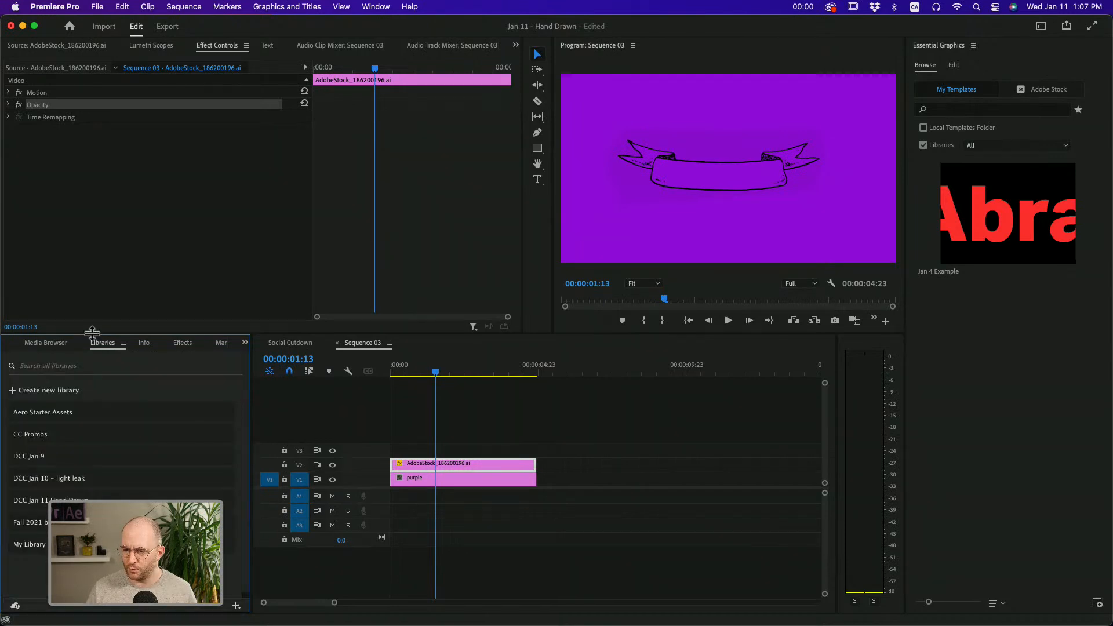
{"action": "left_click", "coordinate": [183, 344]}
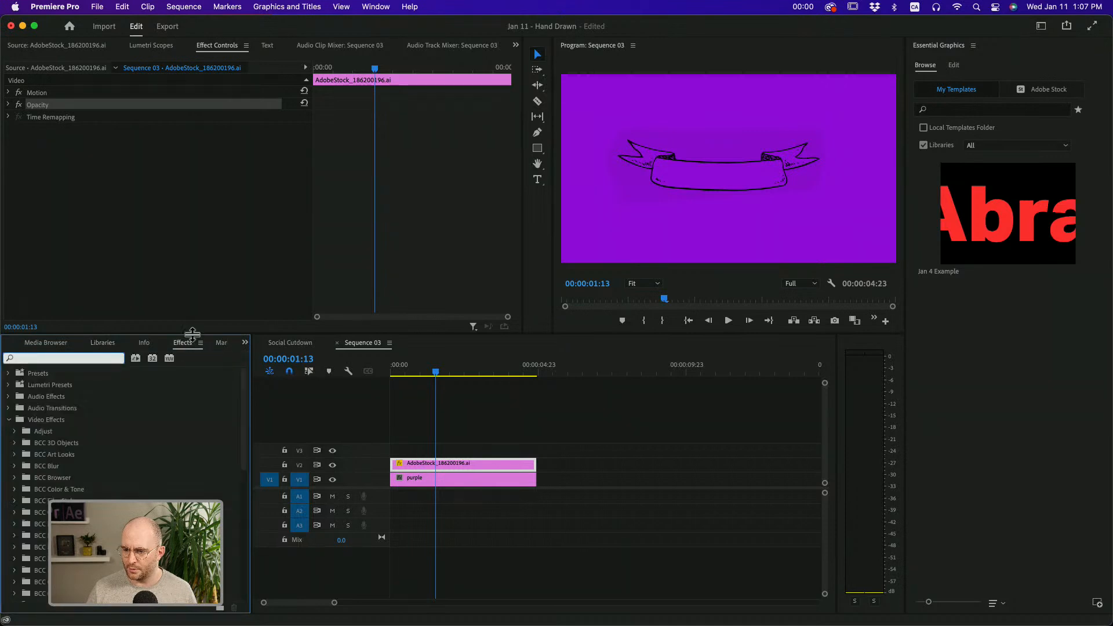
{"action": "left_click_drag", "start_coordinate": [193, 335], "coordinate": [196, 279]}
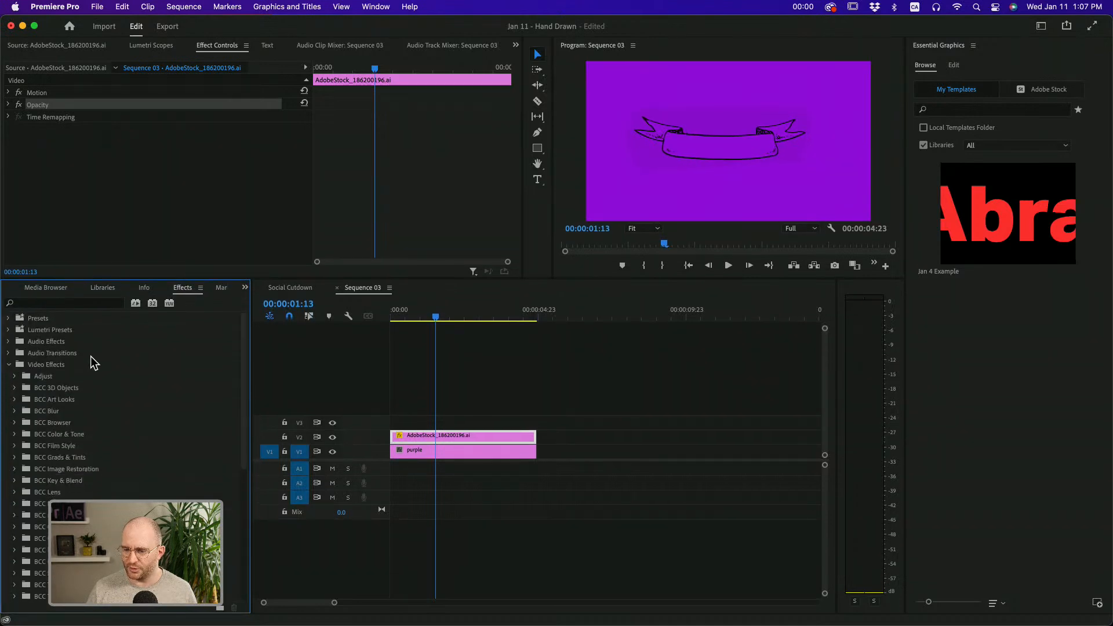
{"action": "left_click", "coordinate": [14, 376]}
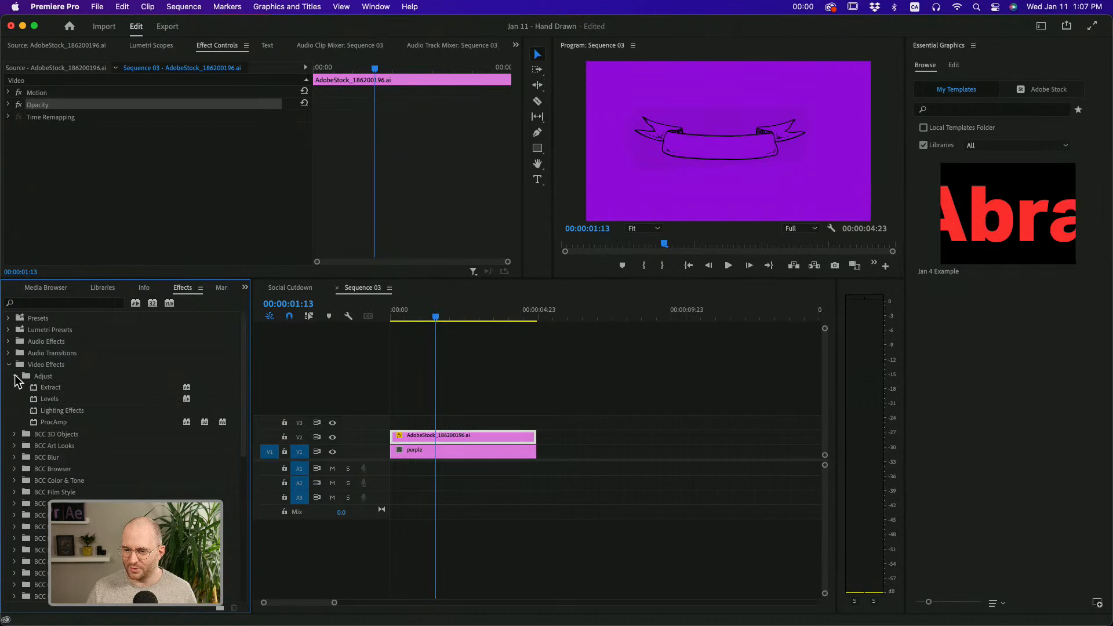
{"action": "left_click", "coordinate": [54, 400]}
{"action": "left_click_drag", "start_coordinate": [53, 401], "coordinate": [443, 438]}
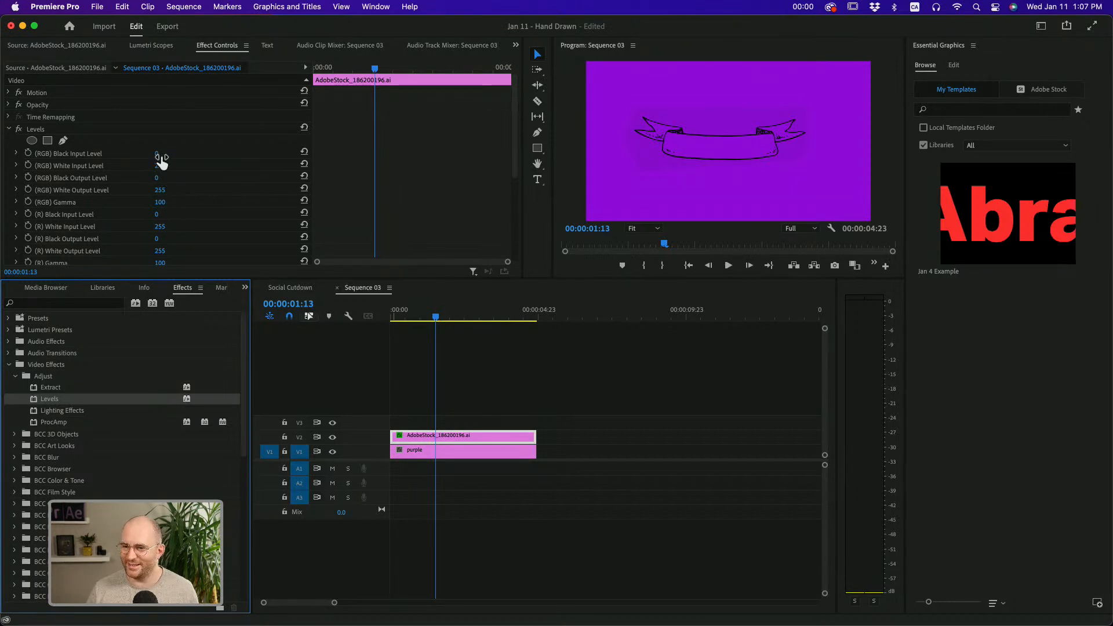
Set the Levels effect's RGB White Input Level to 233, and collapse its settings and the expanded video effects folders
{"action": "mouse_move", "coordinate": [157, 155]}
{"action": "left_mouse_down"}
{"action": "mouse_move", "coordinate": [182, 155]}
{"action": "mouse_move", "coordinate": [153, 165]}
{"action": "left_mouse_up"}
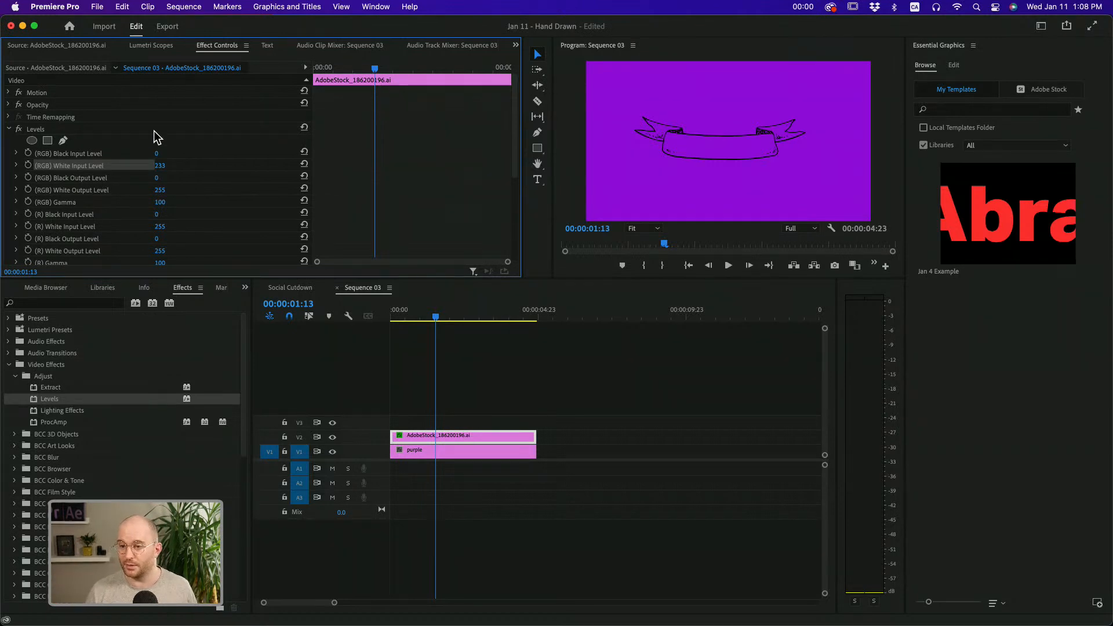
{"action": "left_click", "coordinate": [77, 156]}
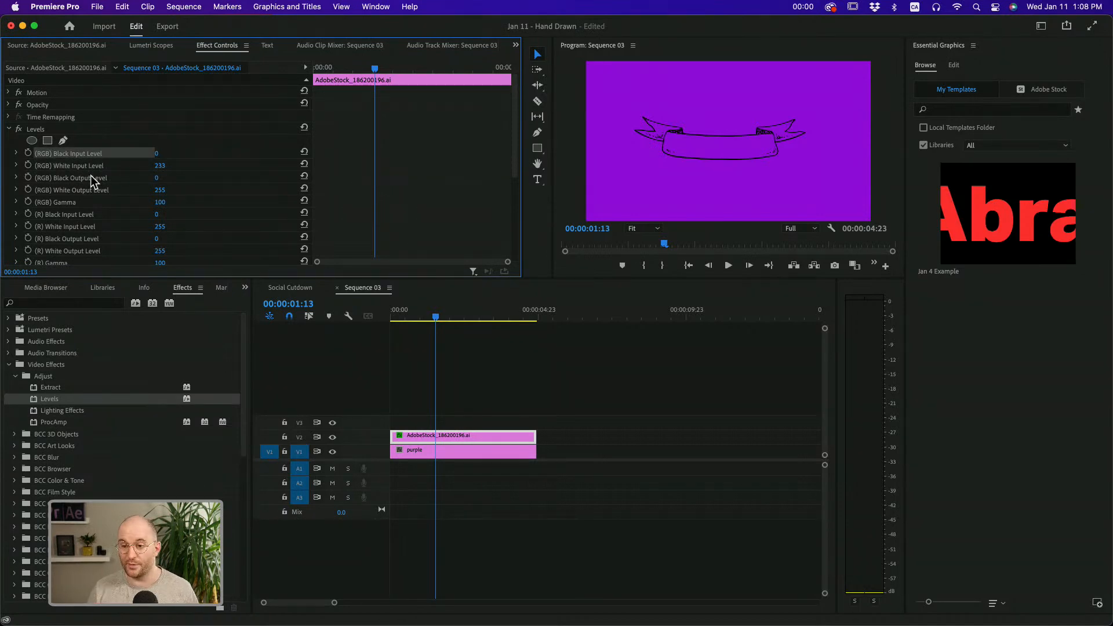
{"action": "left_click", "coordinate": [15, 376]}
{"action": "left_click", "coordinate": [9, 365]}
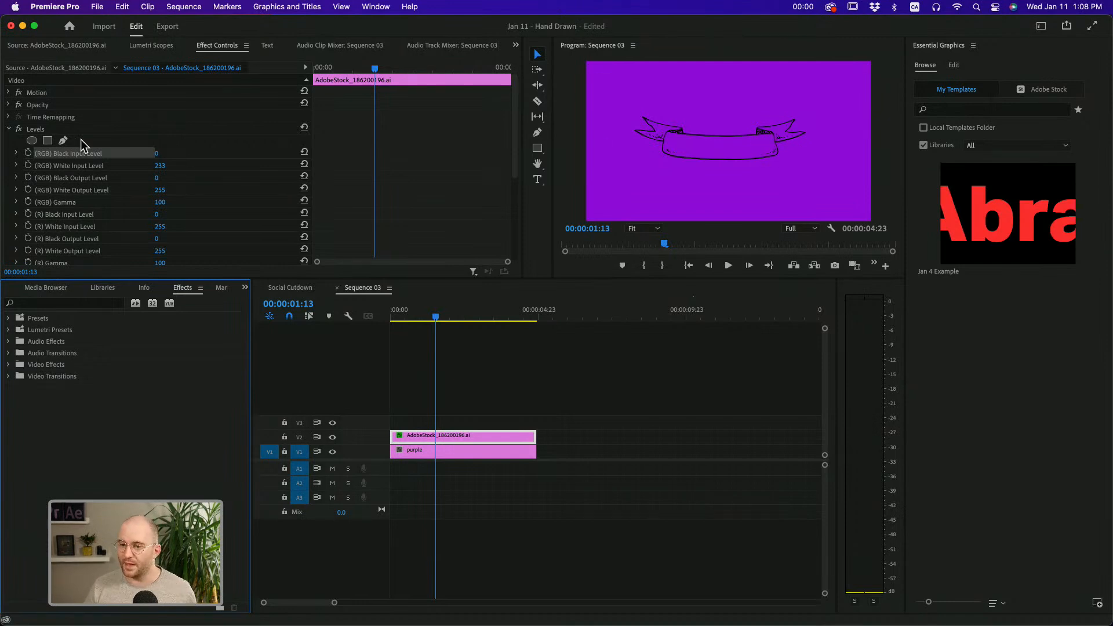
{"action": "left_click", "coordinate": [8, 129]}
{"action": "left_click", "coordinate": [9, 105]}
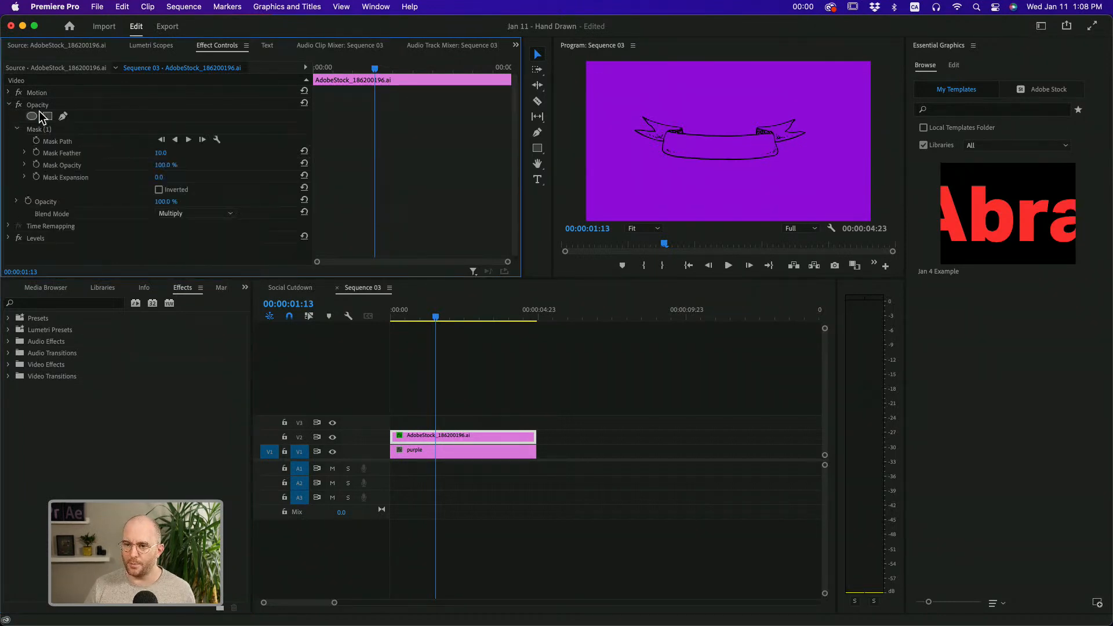
{"action": "left_click", "coordinate": [174, 213]}
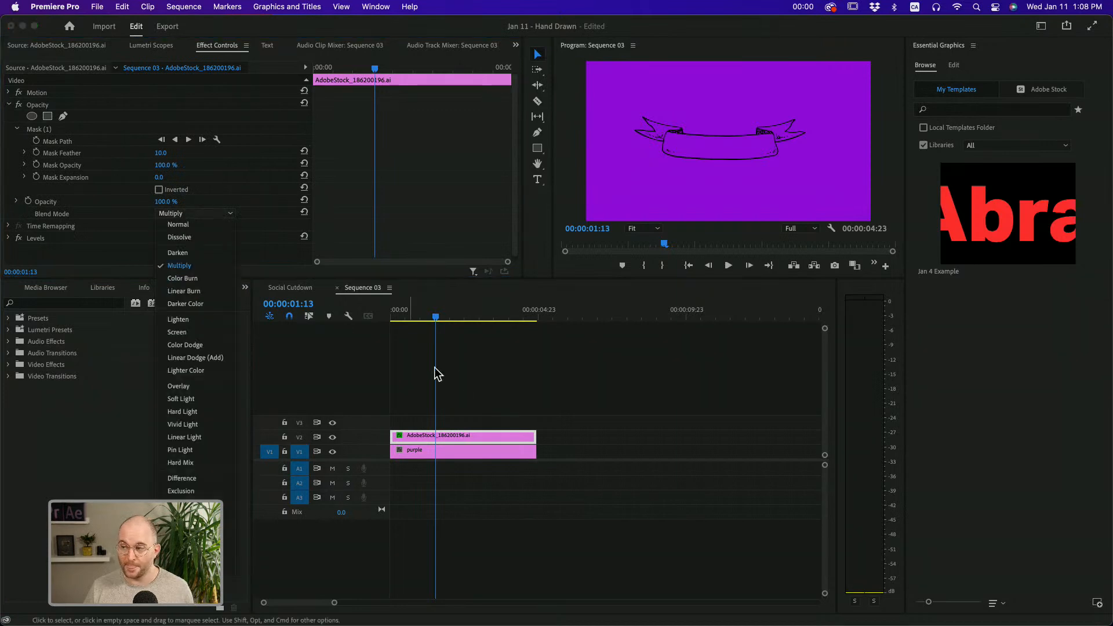
{"action": "left_click", "coordinate": [474, 377]}
{"action": "left_click", "coordinate": [482, 436]}
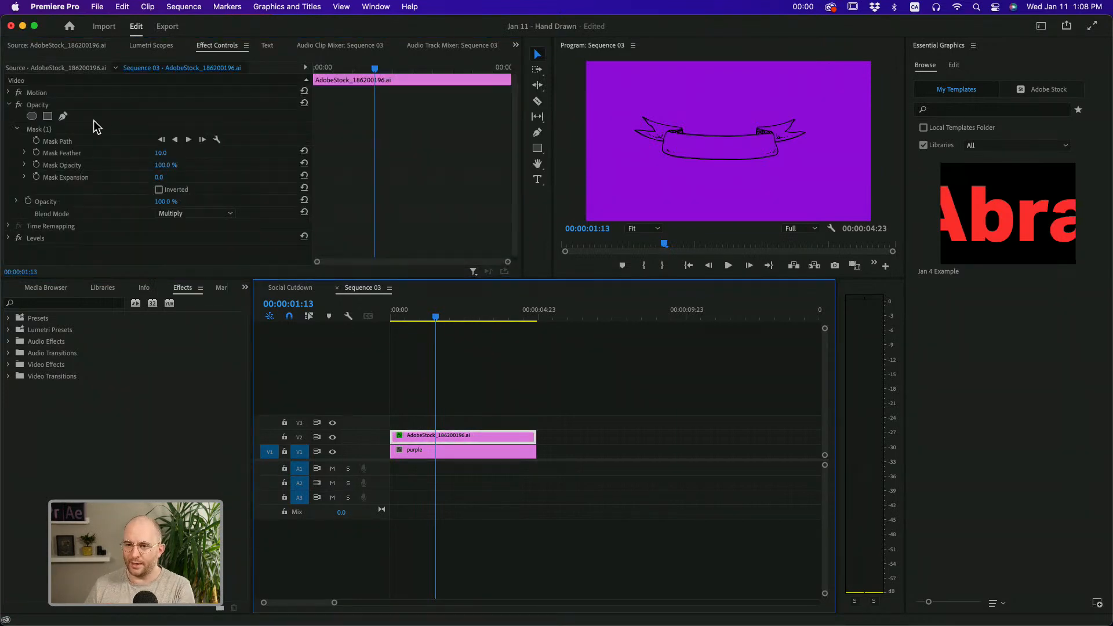
{"action": "left_click", "coordinate": [9, 105]}
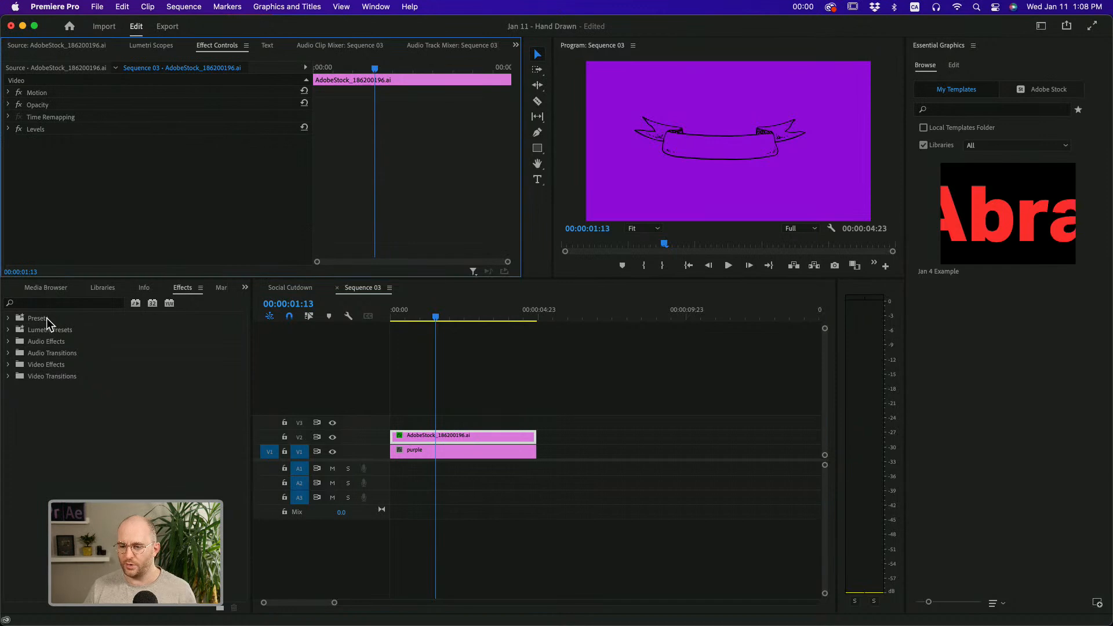
Find the Invert video effect in the Channel category and apply it to the ribbon artwork clip on V2
{"action": "left_click", "coordinate": [44, 301]}
{"action": "type", "text": "in"}
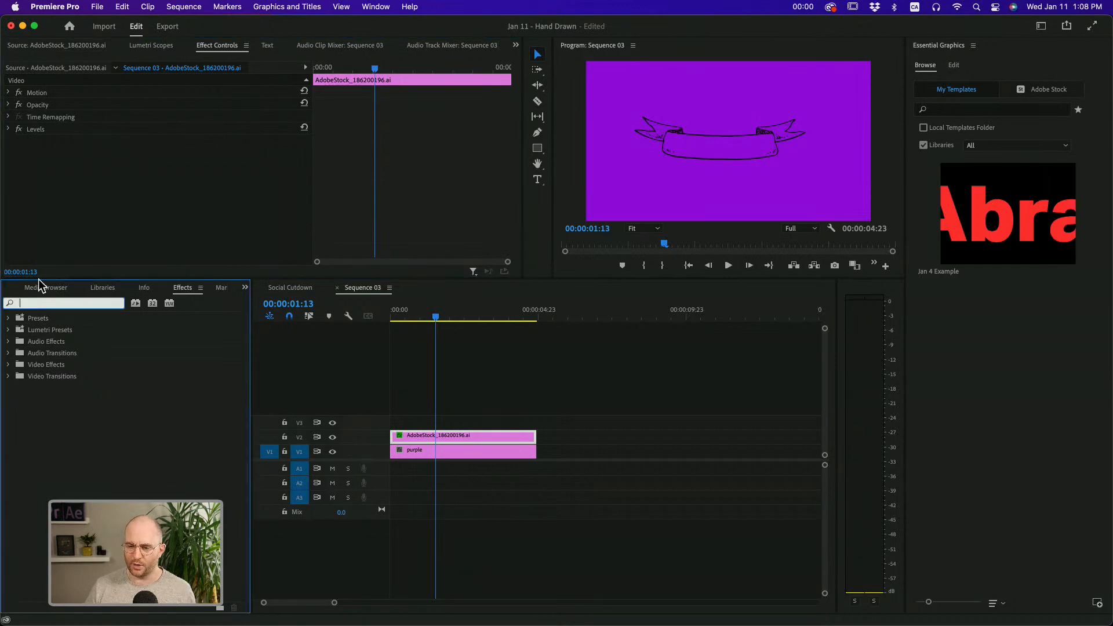
{"action": "type", "text": "ver"}
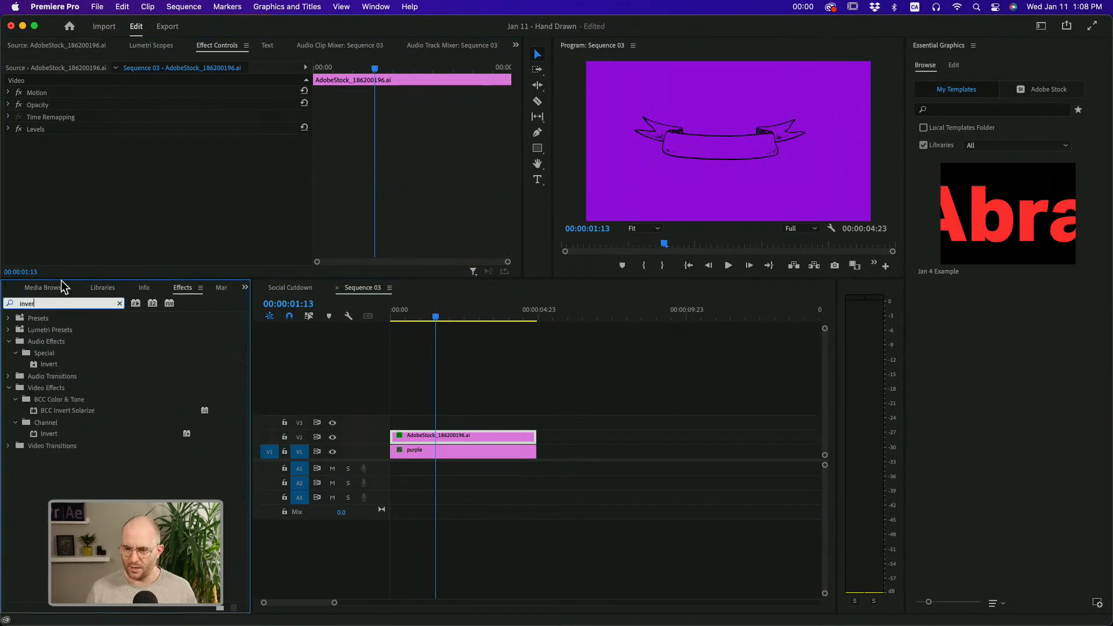
{"action": "left_click", "coordinate": [49, 435]}
{"action": "left_click_drag", "start_coordinate": [49, 436], "coordinate": [472, 440]}
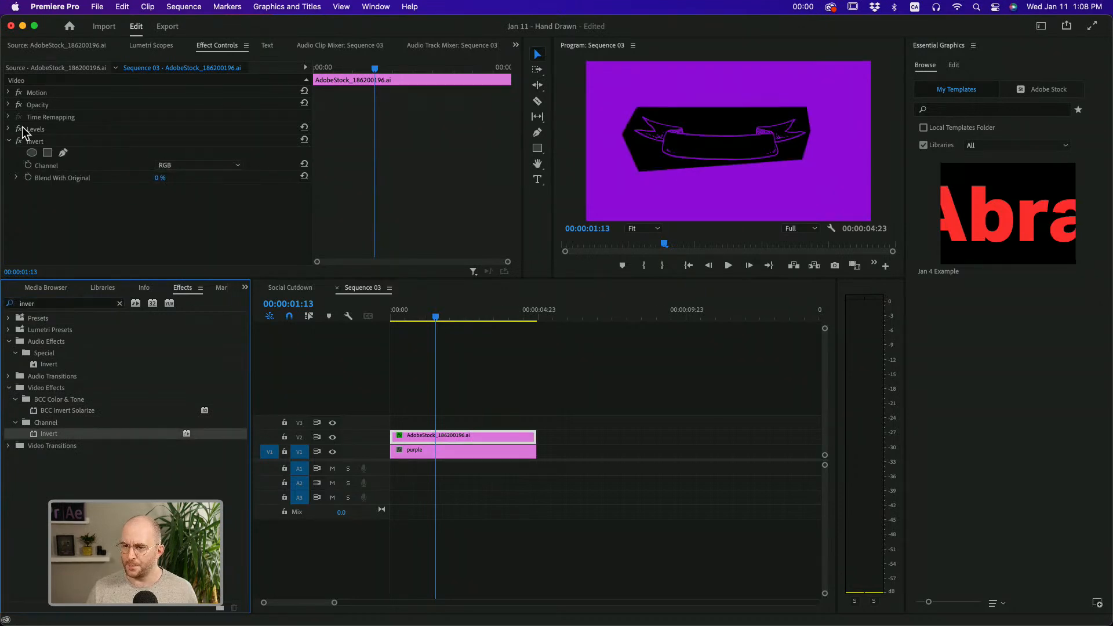
Set the ribbon artwork's opacity blend mode to Screen, and collapse the Opacity and Invert settings
{"action": "left_click", "coordinate": [8, 104]}
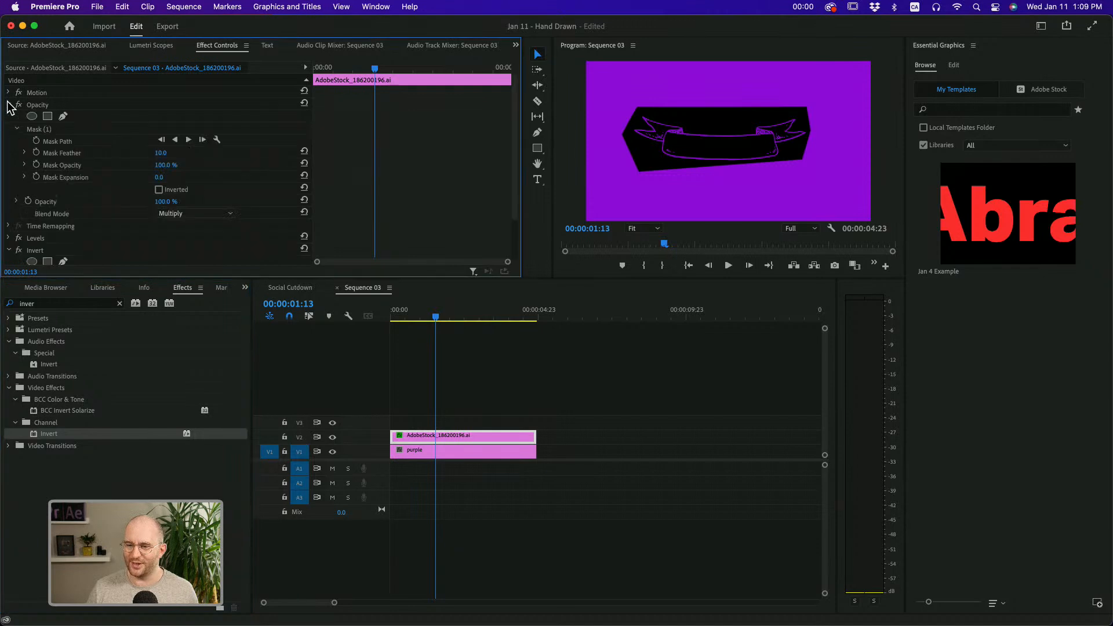
{"action": "left_click", "coordinate": [41, 106]}
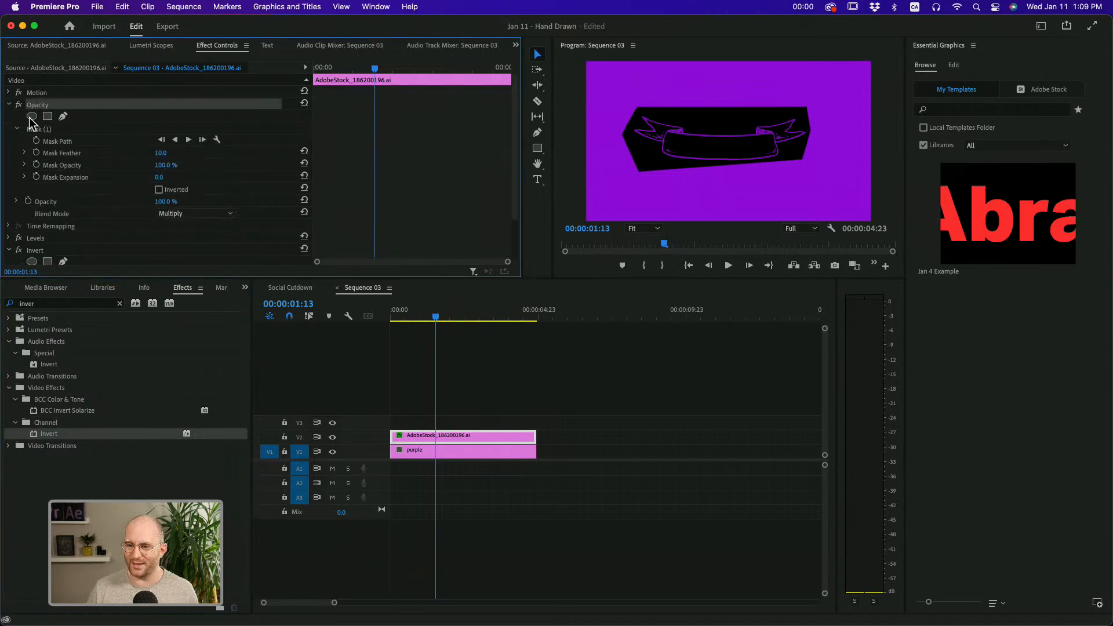
{"action": "left_click", "coordinate": [209, 214]}
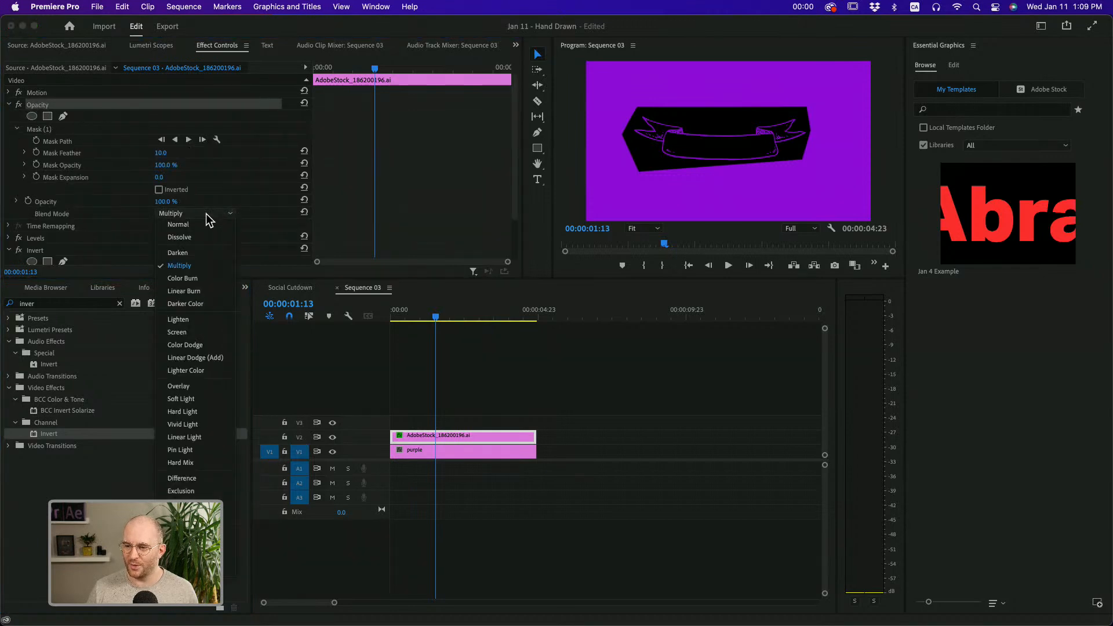
{"action": "left_click", "coordinate": [186, 330]}
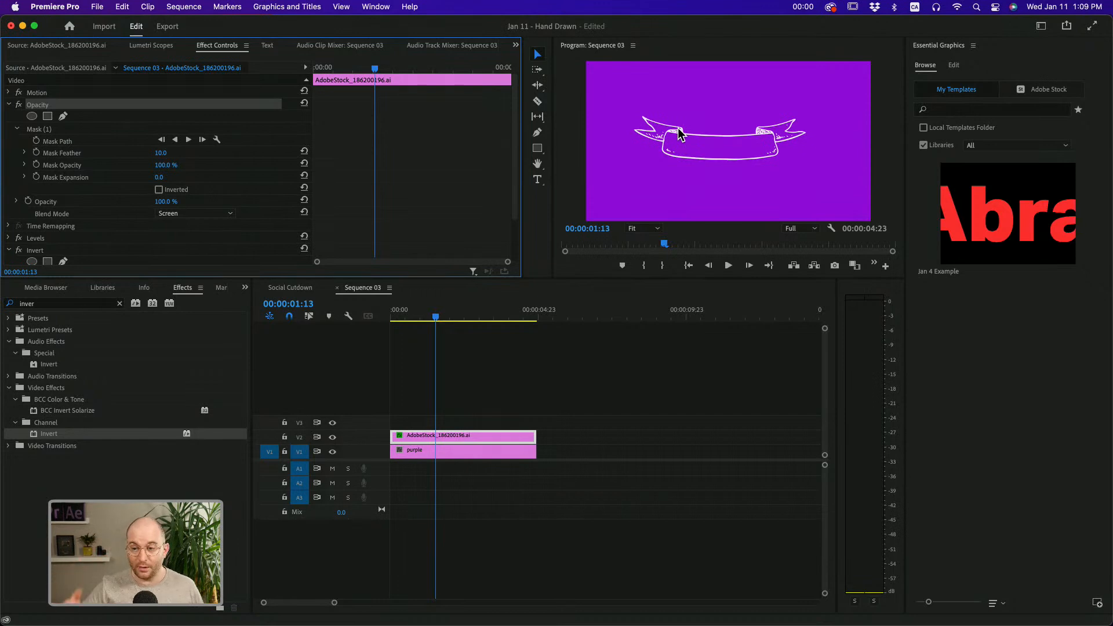
{"action": "left_click", "coordinate": [183, 215]}
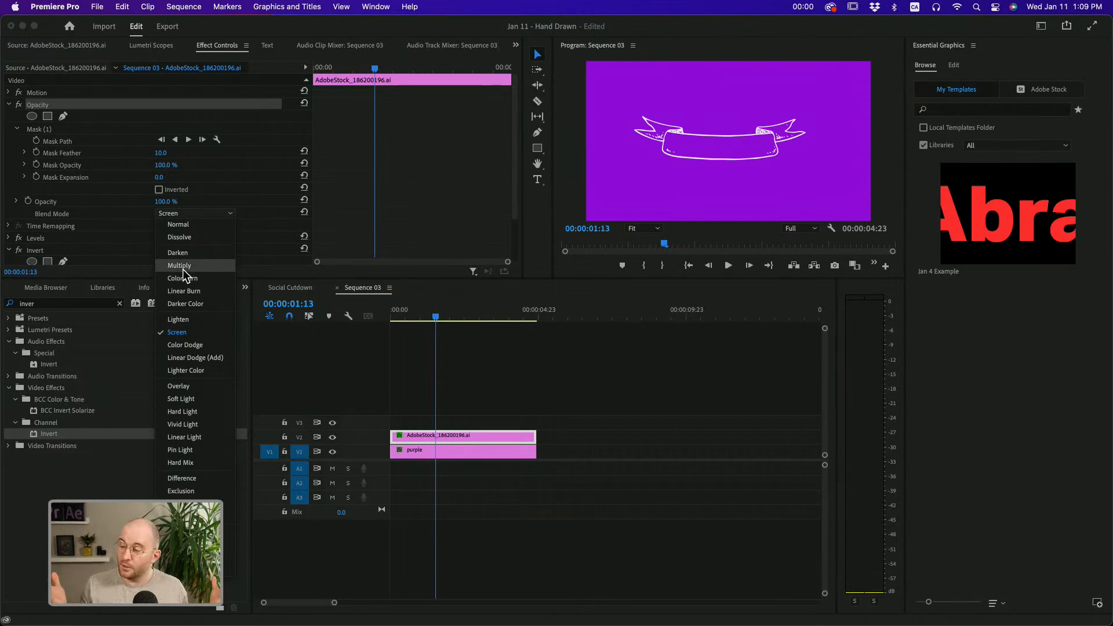
{"action": "left_click", "coordinate": [14, 106]}
{"action": "left_click", "coordinate": [10, 104]}
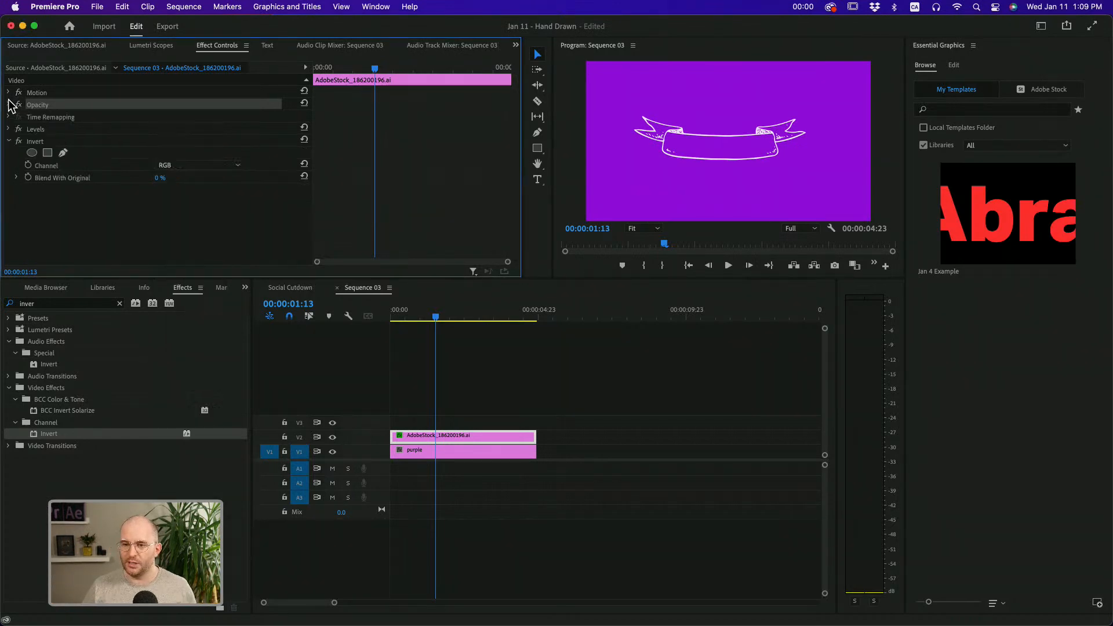
{"action": "left_click", "coordinate": [8, 141]}
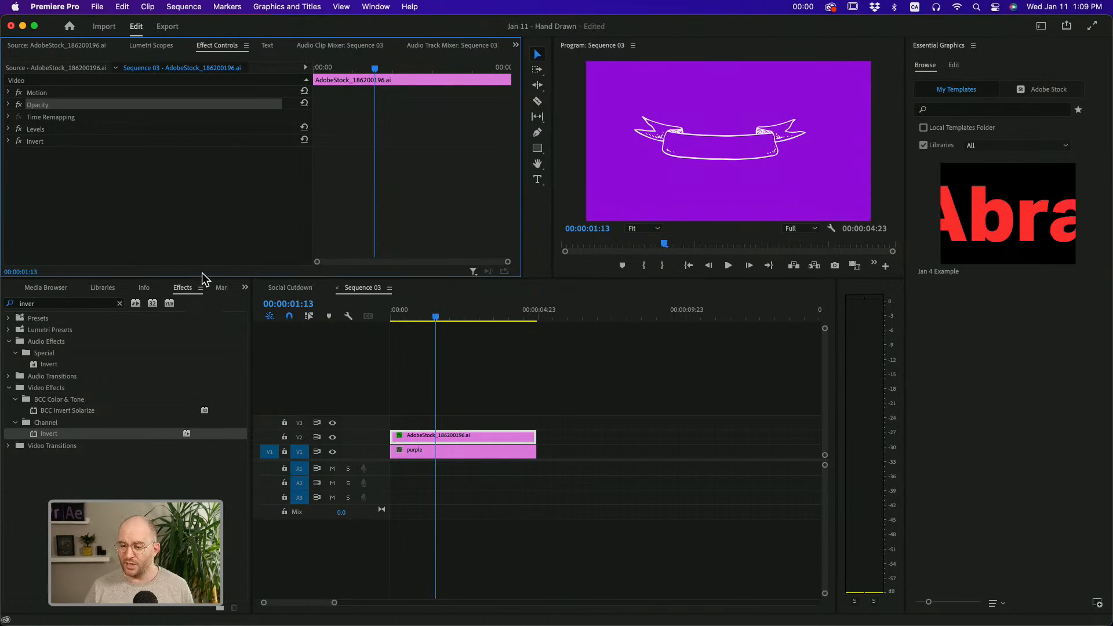
Clear the effects search and apply Turbulent Displace from the Distort video effects to the ribbon artwork clip on V2
{"action": "left_click", "coordinate": [119, 303]}
{"action": "key", "text": "space"}
{"action": "key", "text": "space"}
{"action": "left_click", "coordinate": [8, 365]}
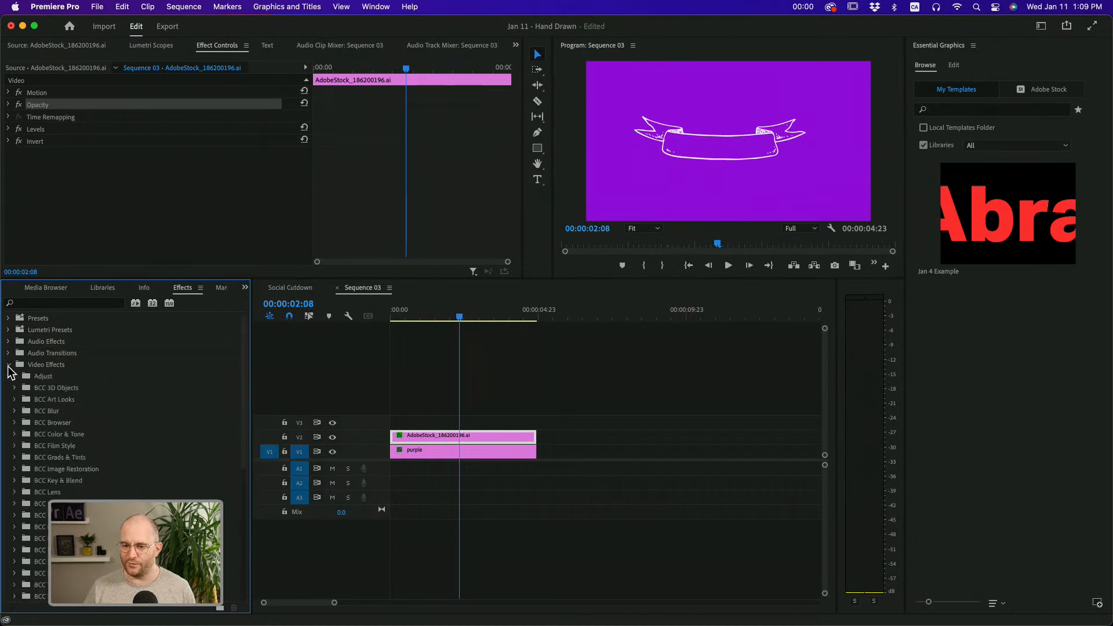
{"action": "scroll", "coordinate": [64, 394], "scroll_direction": "down", "scroll_amount": 10}
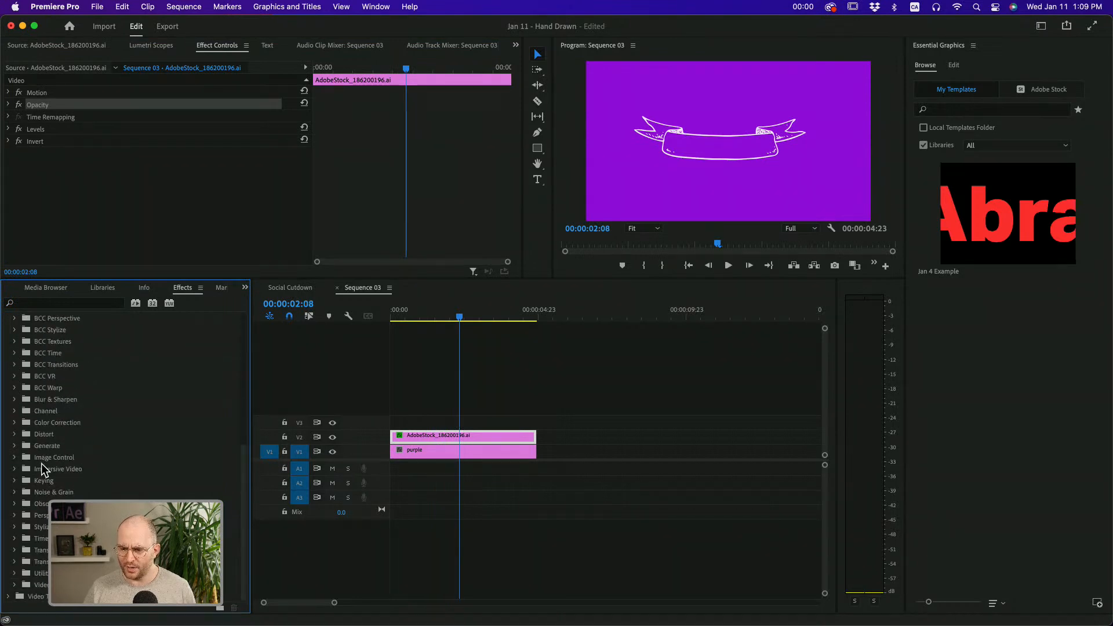
{"action": "left_click", "coordinate": [18, 434]}
{"action": "scroll", "coordinate": [58, 441], "scroll_direction": "down", "scroll_amount": 3}
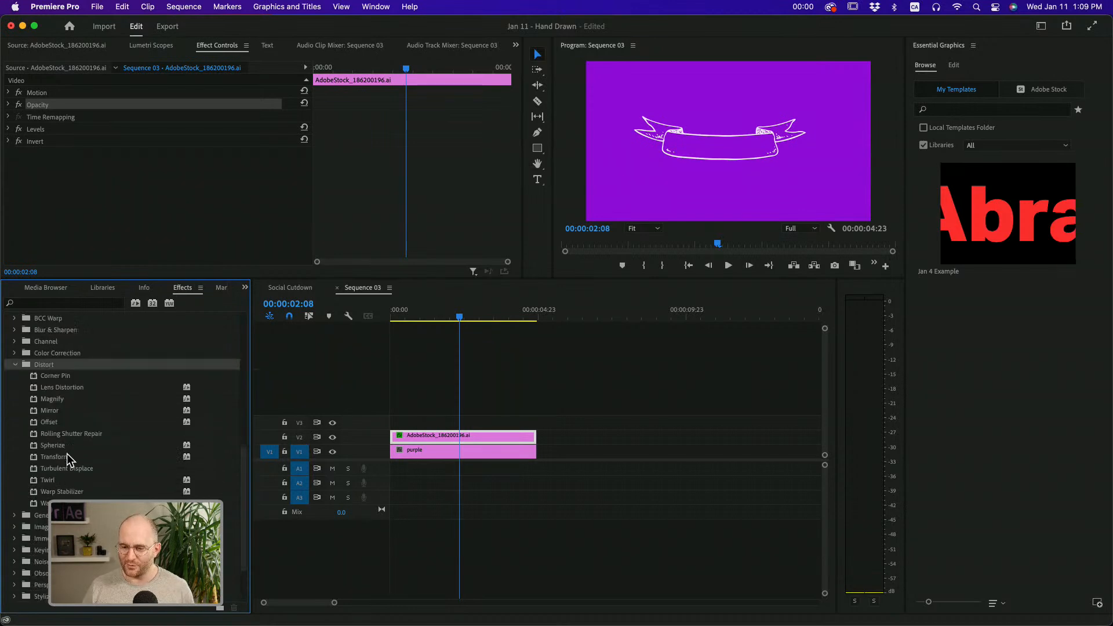
{"action": "left_click_drag", "start_coordinate": [72, 471], "coordinate": [407, 438]}
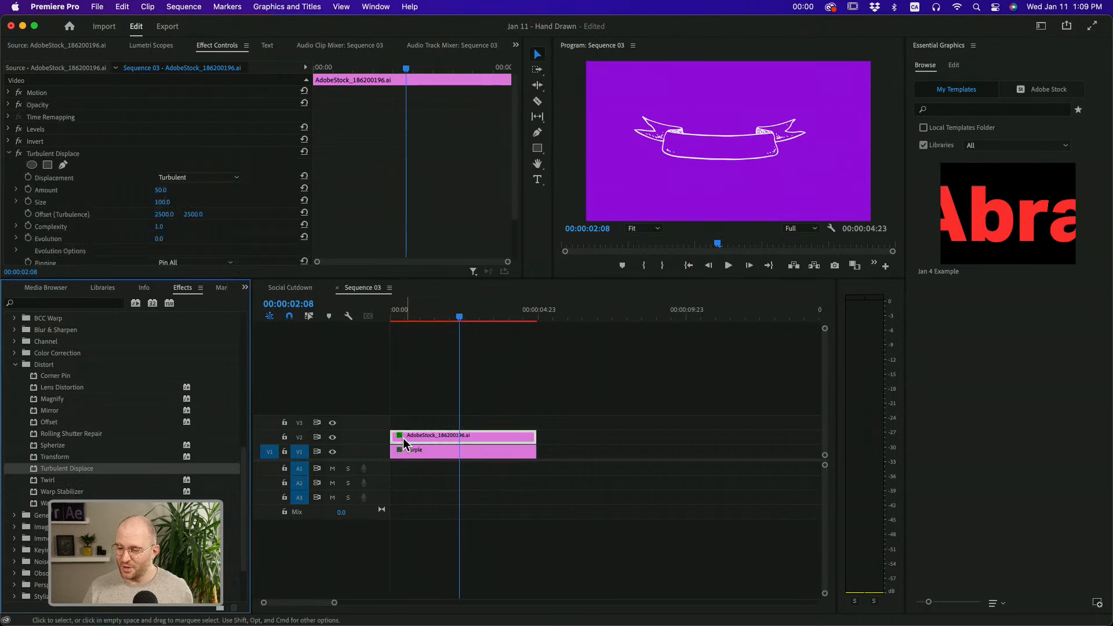
Search the effects for "displace" and for "turb" to locate Turbulent Displace
{"action": "left_click", "coordinate": [57, 304]}
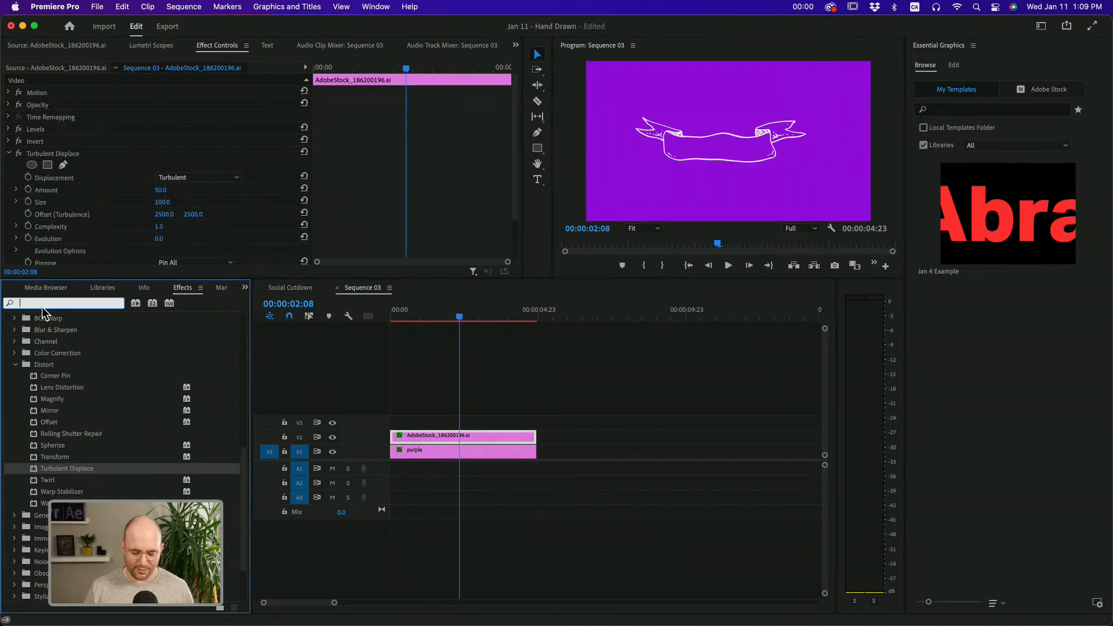
{"action": "type", "text": "displace"}
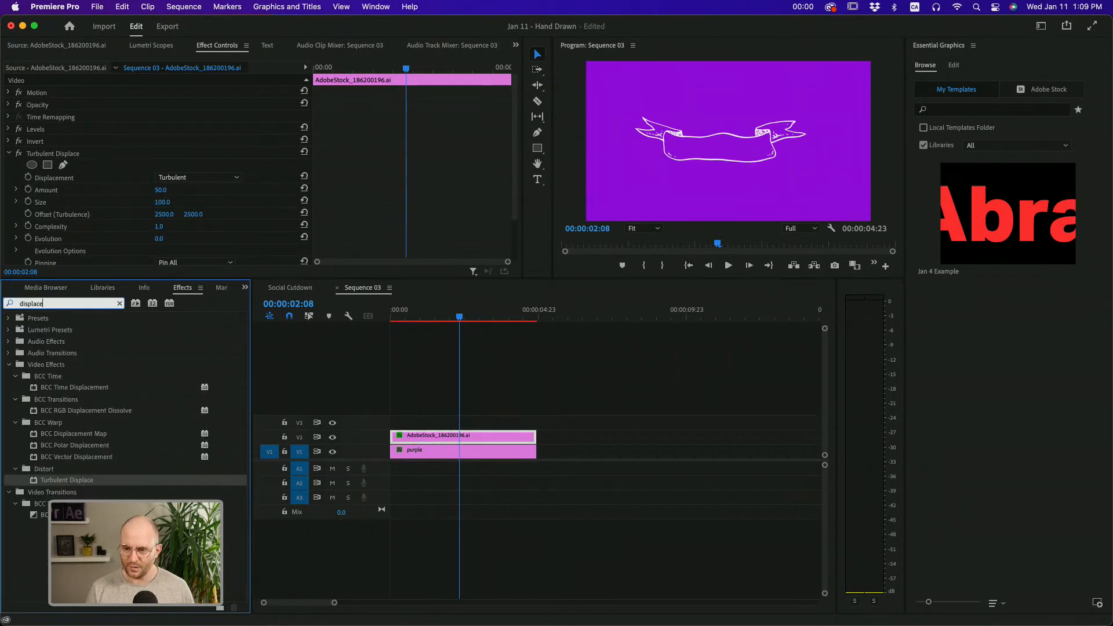
{"action": "key", "text": "super+f"}
{"action": "type", "text": "turb"}
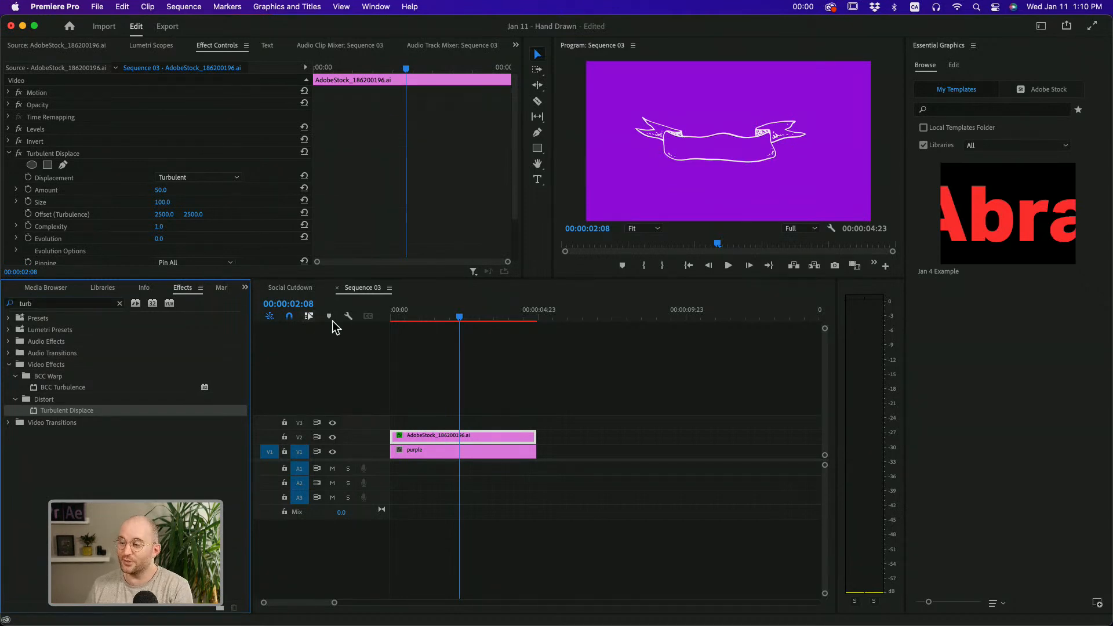
Toggle Turbulent Displace off and on to compare the ribbon's lines, and enlarge the program preview
{"action": "left_click", "coordinate": [18, 154]}
{"action": "left_click", "coordinate": [19, 155]}
{"action": "left_click", "coordinate": [18, 154]}
{"action": "left_click", "coordinate": [18, 154]}
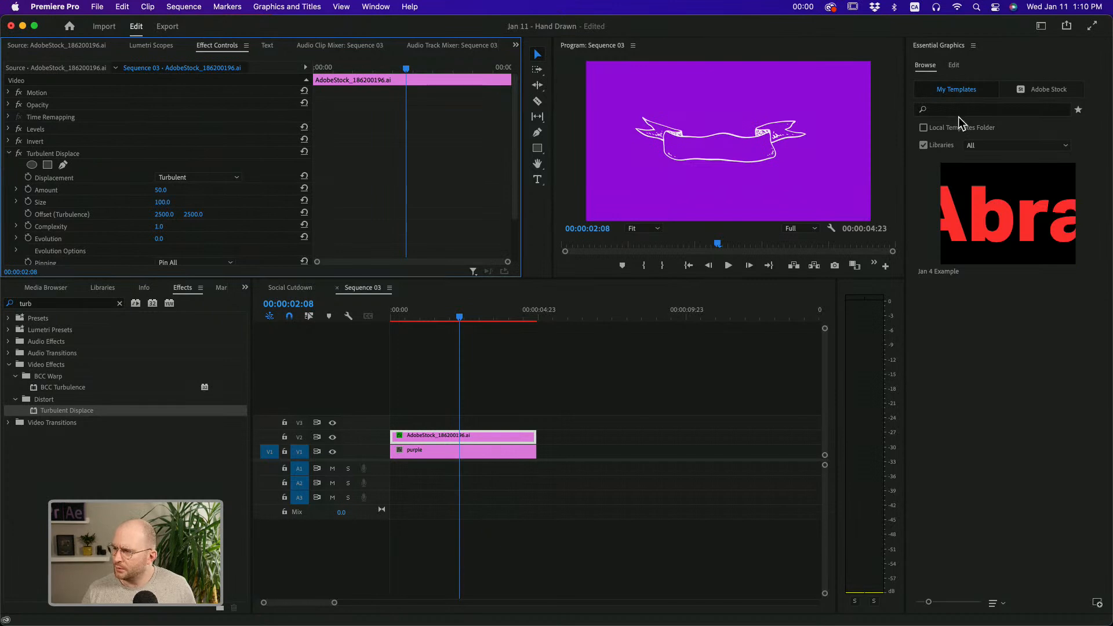
{"action": "left_click_drag", "start_coordinate": [546, 264], "coordinate": [459, 393]}
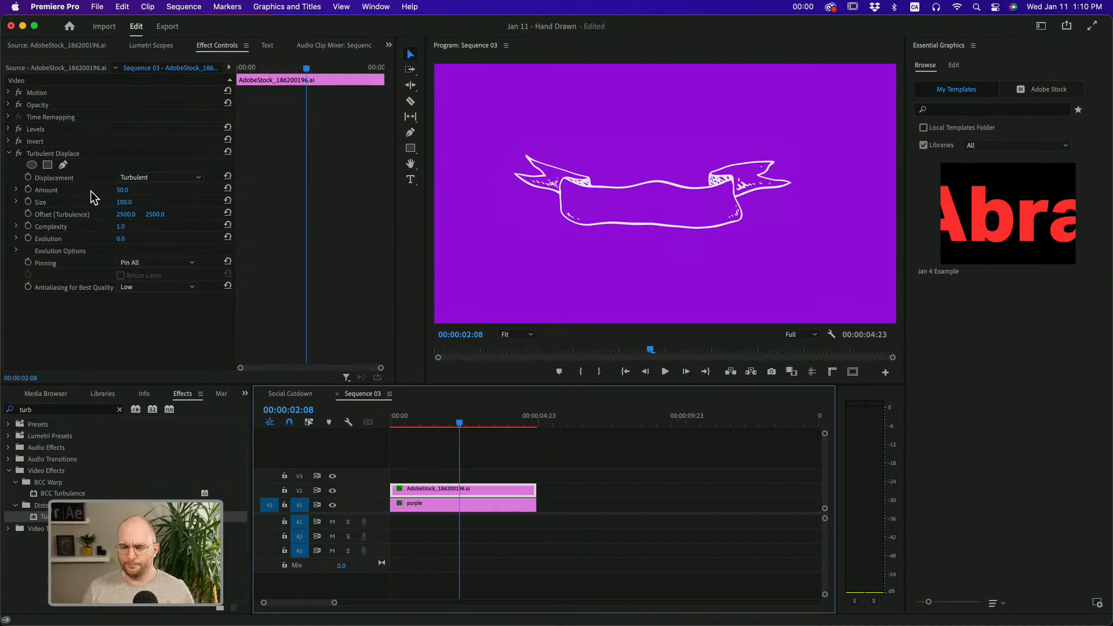
Try the Bulge, Twist and Turbulent Smoother displacement types on the ribbon, and return the displacement to Turbulent
{"action": "left_click", "coordinate": [50, 202]}
{"action": "left_click", "coordinate": [164, 180]}
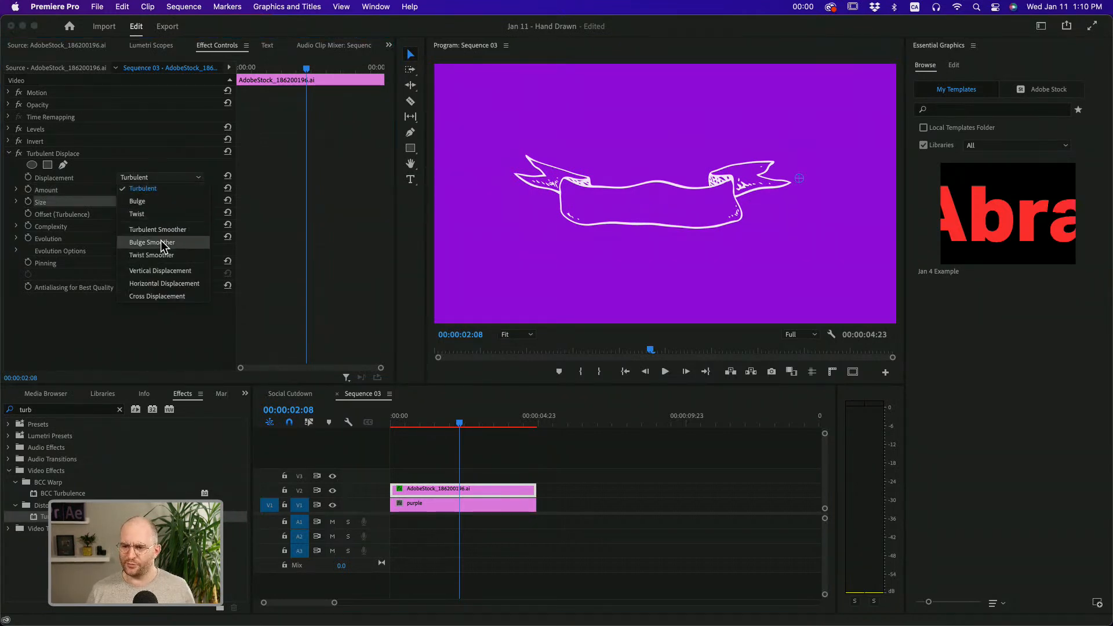
{"action": "left_click", "coordinate": [153, 201]}
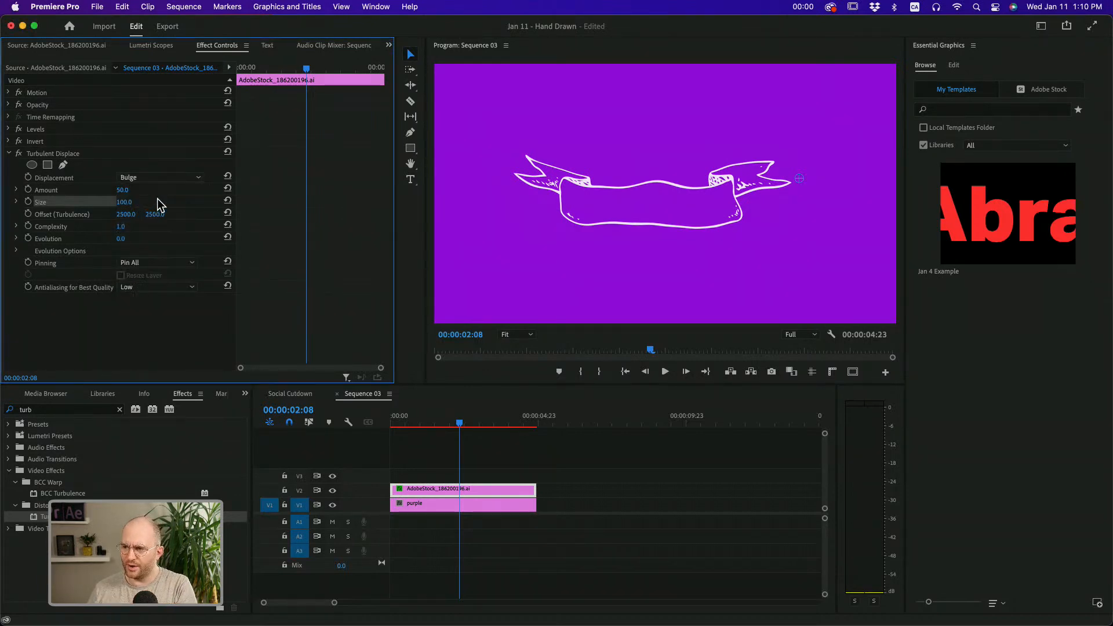
{"action": "left_click", "coordinate": [167, 178]}
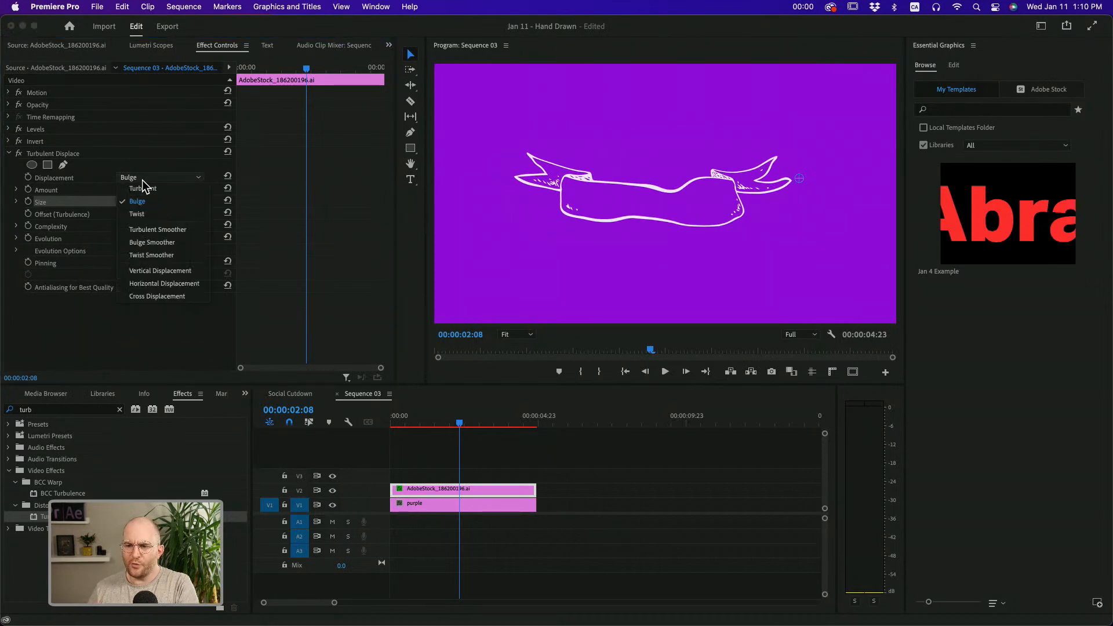
{"action": "left_click", "coordinate": [154, 216]}
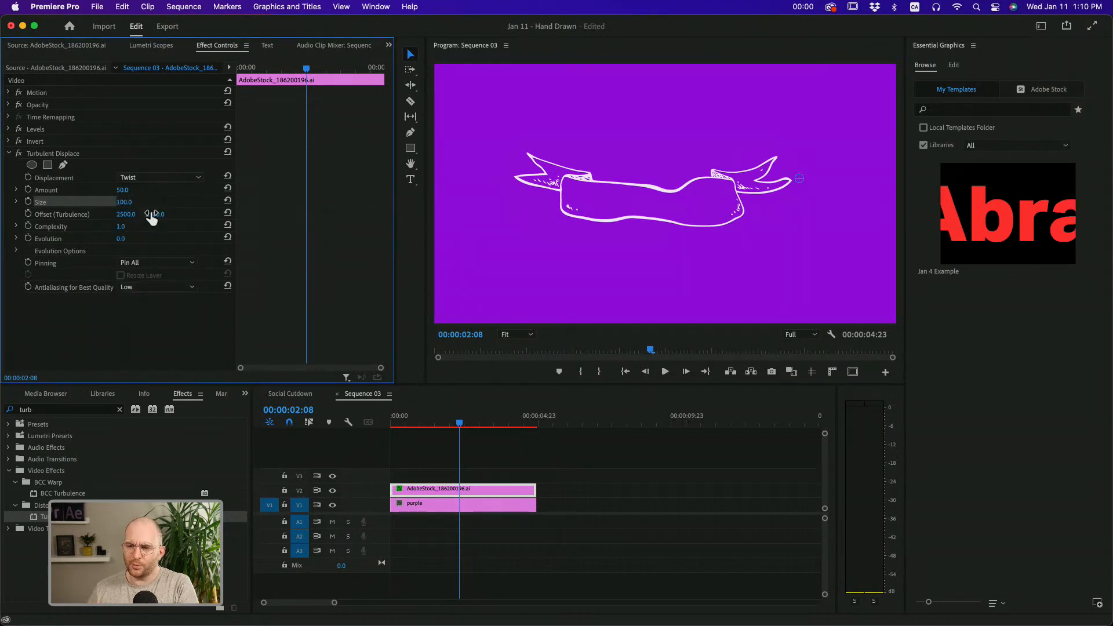
{"action": "left_click", "coordinate": [166, 178]}
{"action": "left_click", "coordinate": [168, 230]}
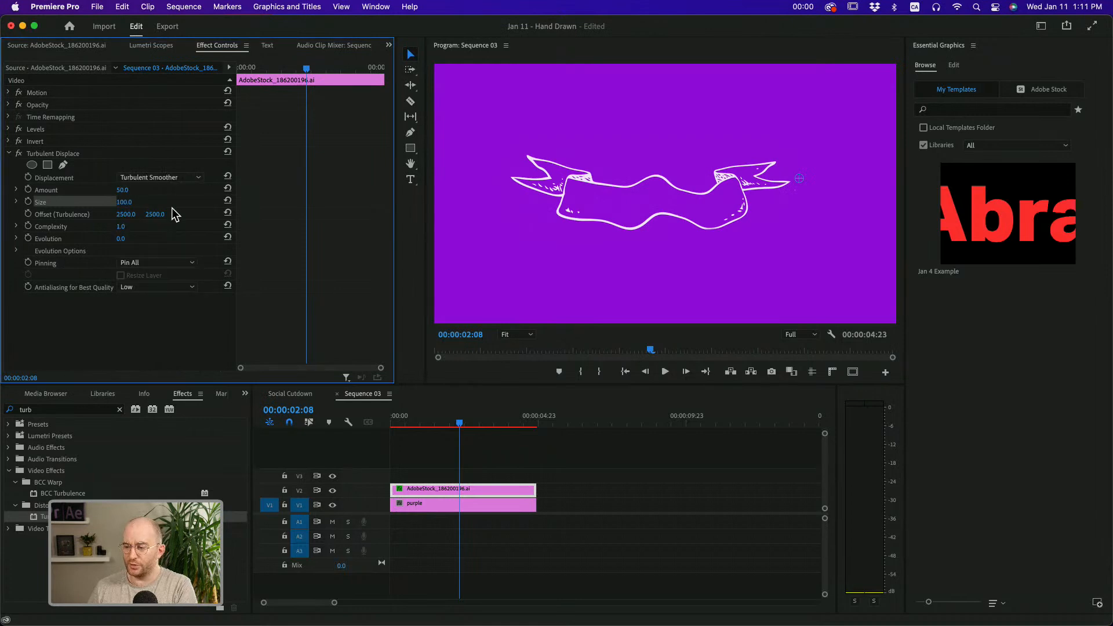
{"action": "left_click", "coordinate": [169, 177]}
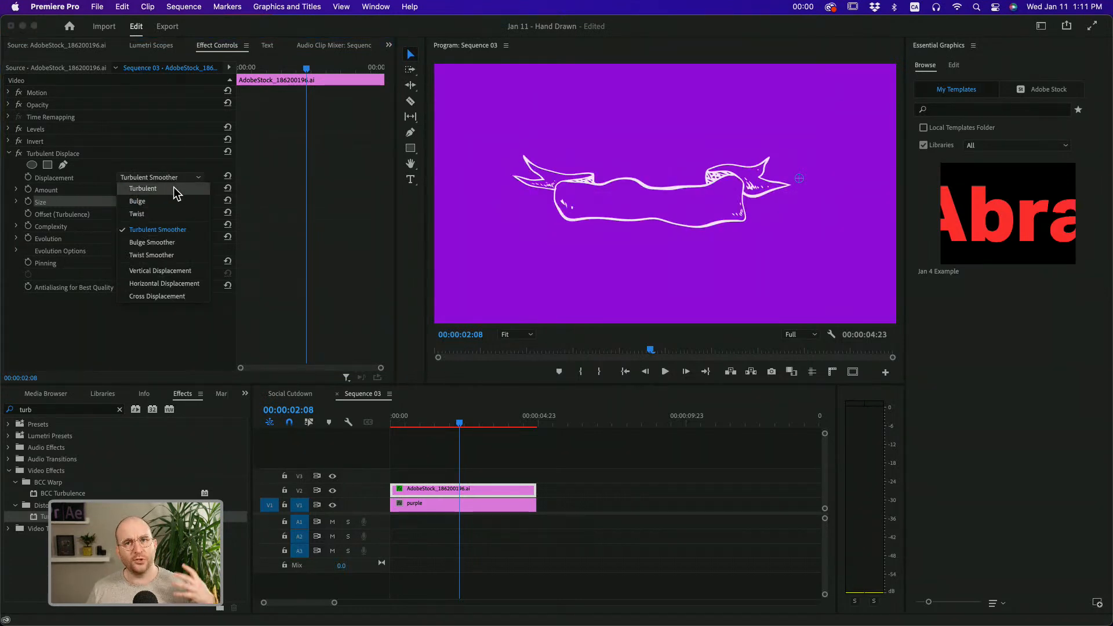
{"action": "left_click", "coordinate": [175, 187]}
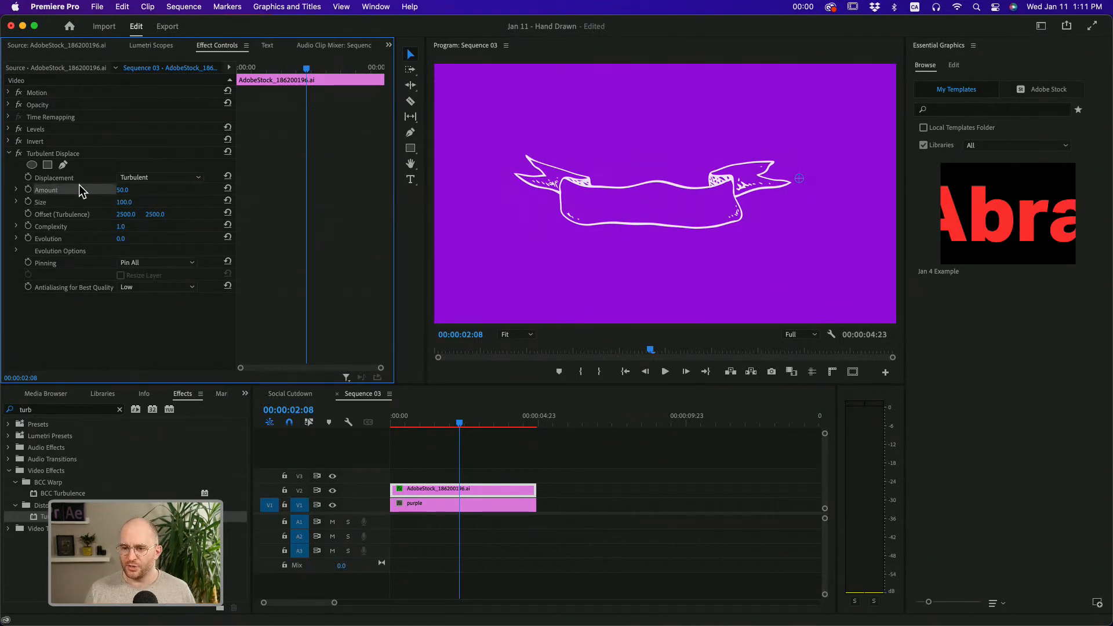
Set the Turbulent Displace Amount to 20 and its Size to 10
{"action": "left_click", "coordinate": [122, 191]}
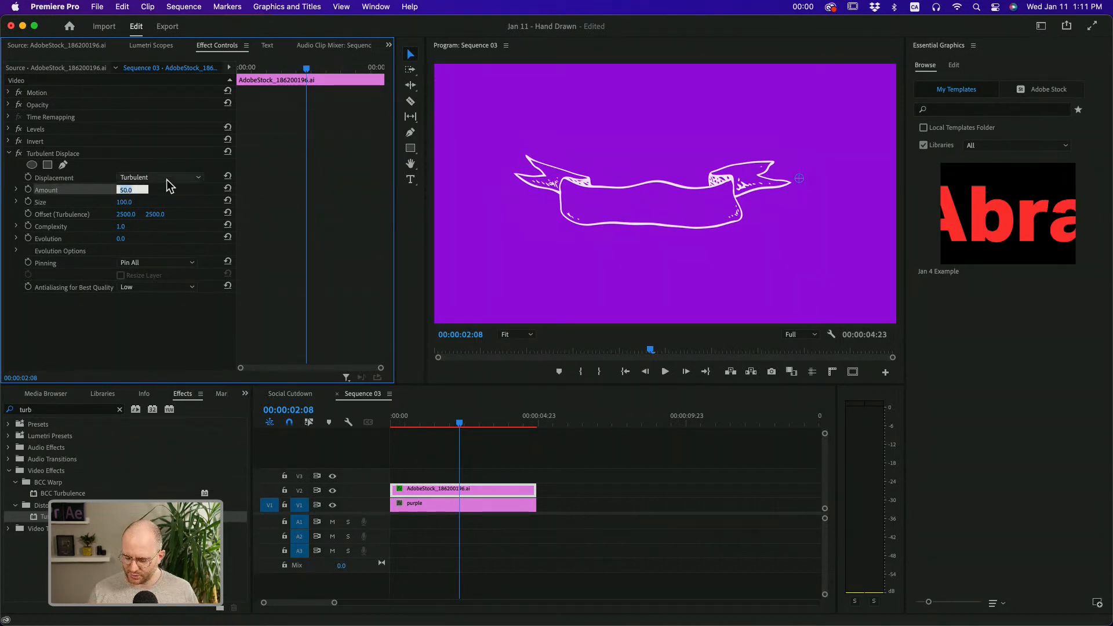
{"action": "type", "text": "20"}
{"action": "key", "text": "Return"}
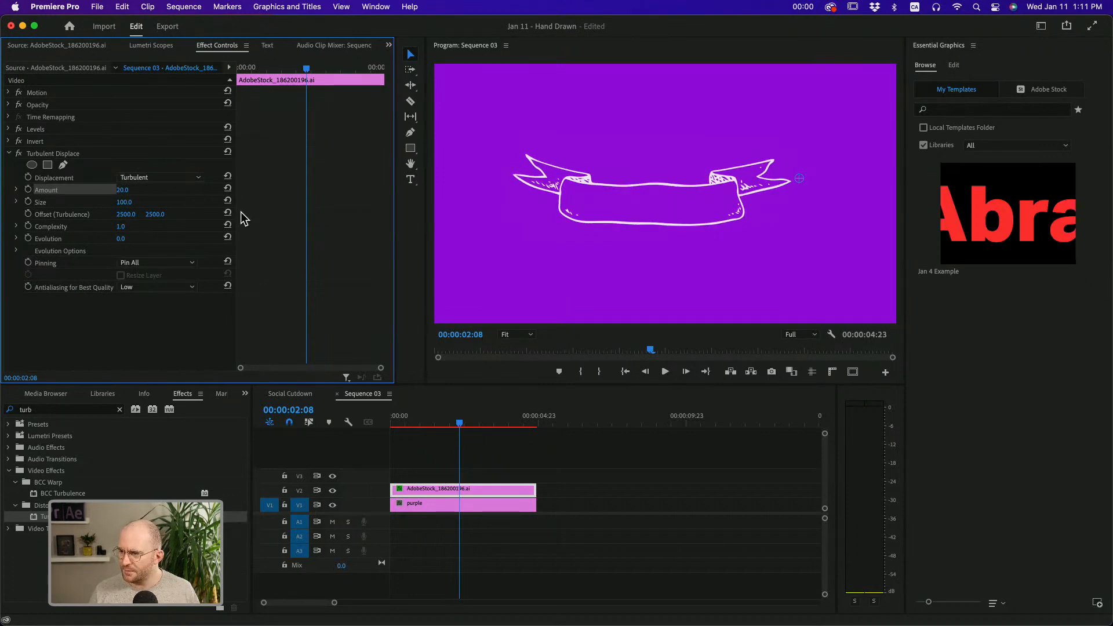
{"action": "left_click", "coordinate": [124, 202]}
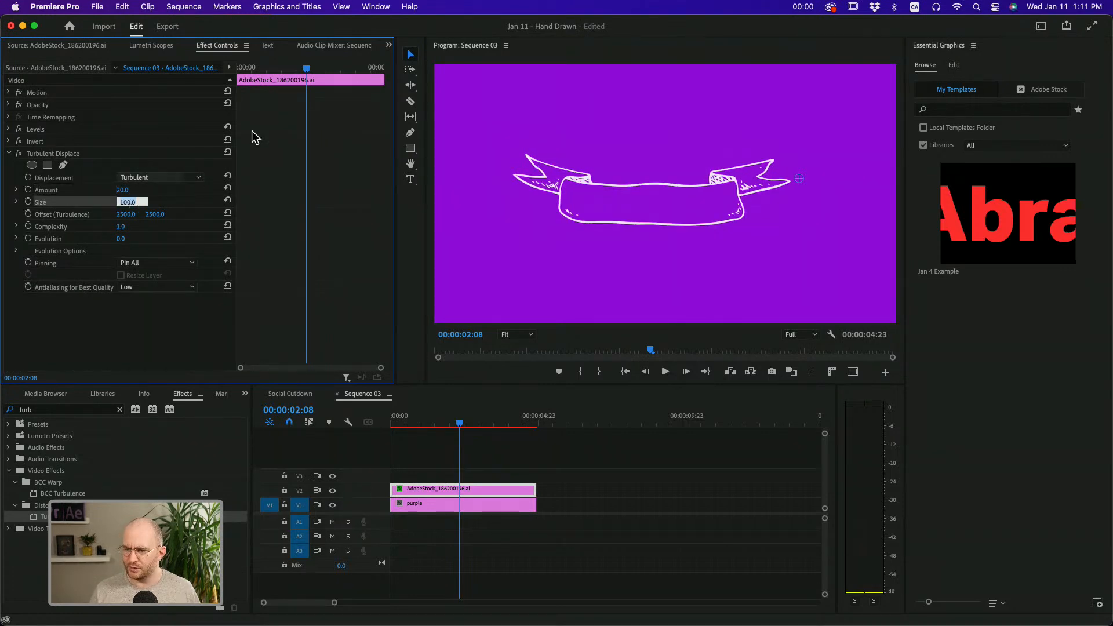
{"action": "type", "text": "10"}
{"action": "key", "text": "Return"}
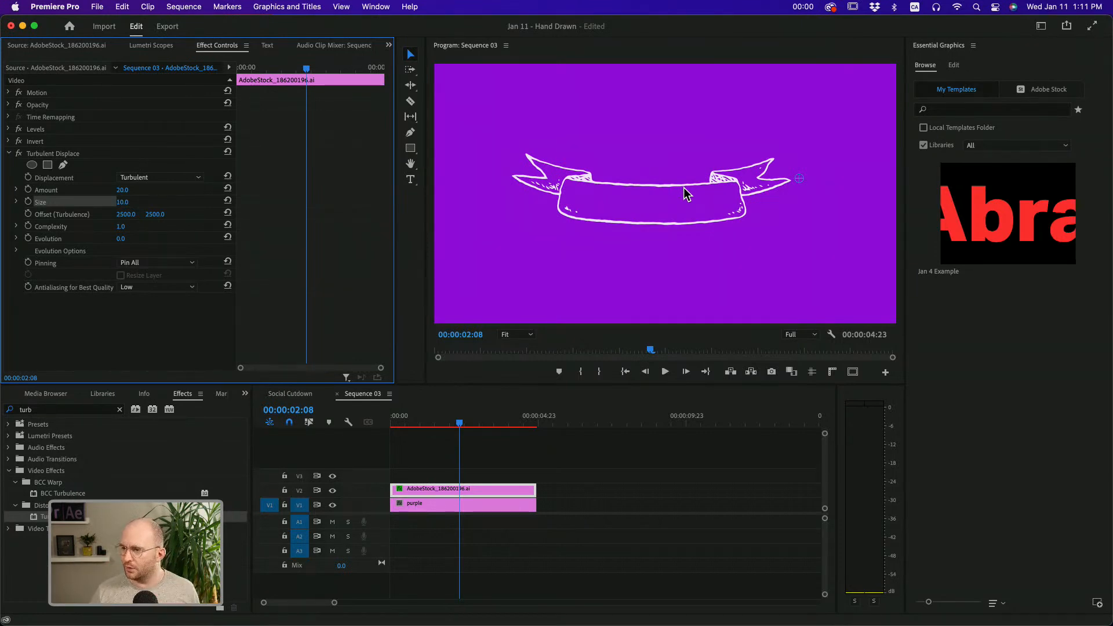
Compare the ribbon with Turbulent Displace off and on, and set the effect's Amount to 30
{"action": "left_click", "coordinate": [20, 154]}
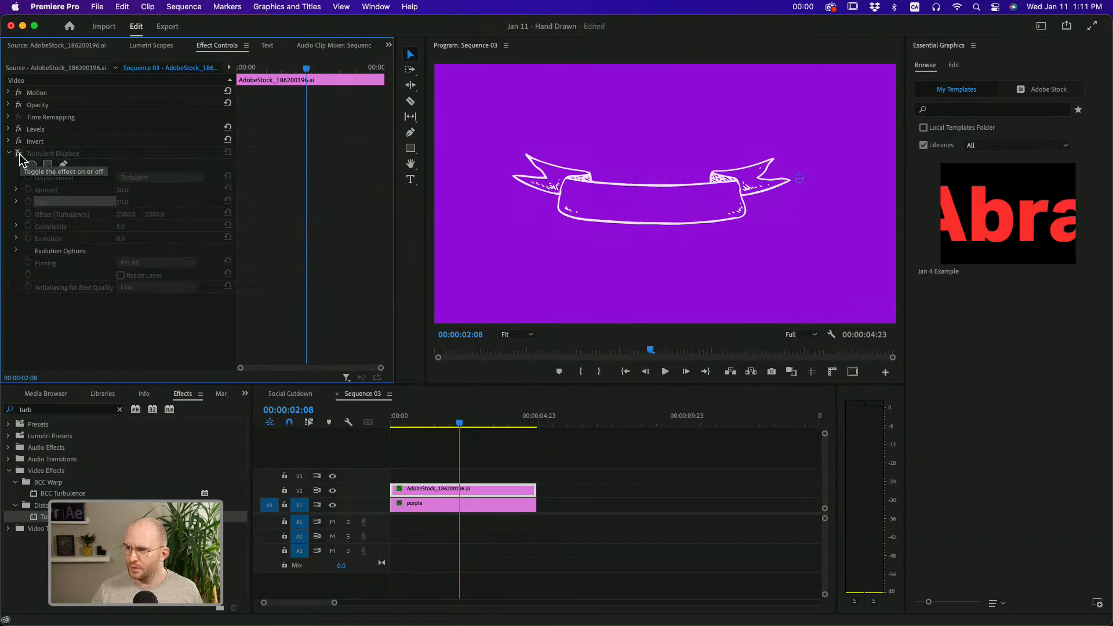
{"action": "left_click", "coordinate": [19, 154]}
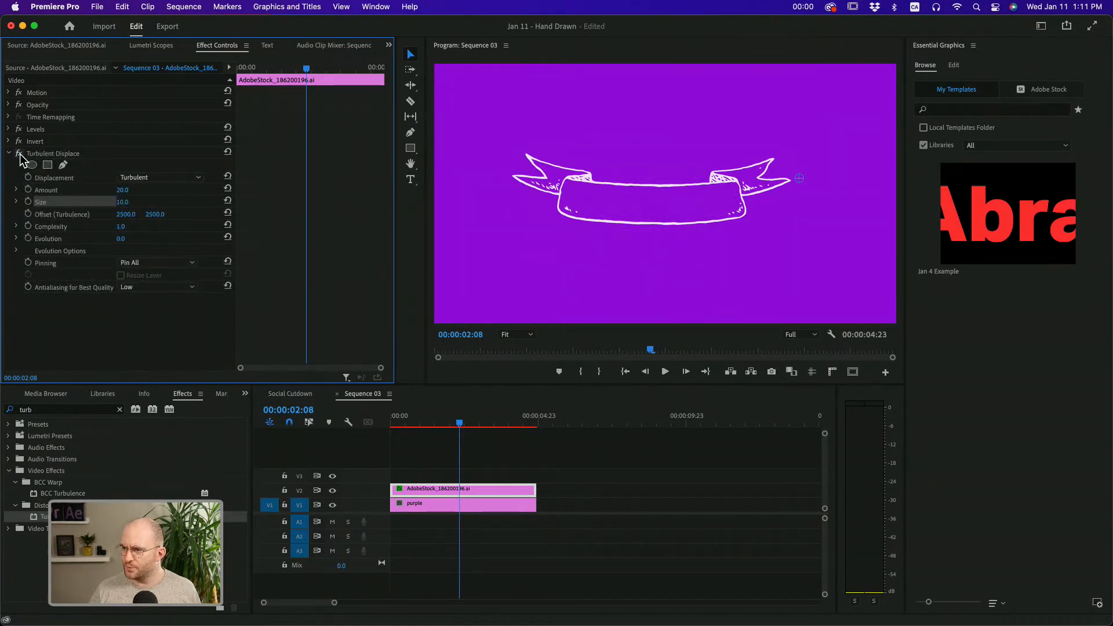
{"action": "left_click", "coordinate": [125, 190]}
{"action": "type", "text": "30"}
{"action": "key", "text": "Return"}
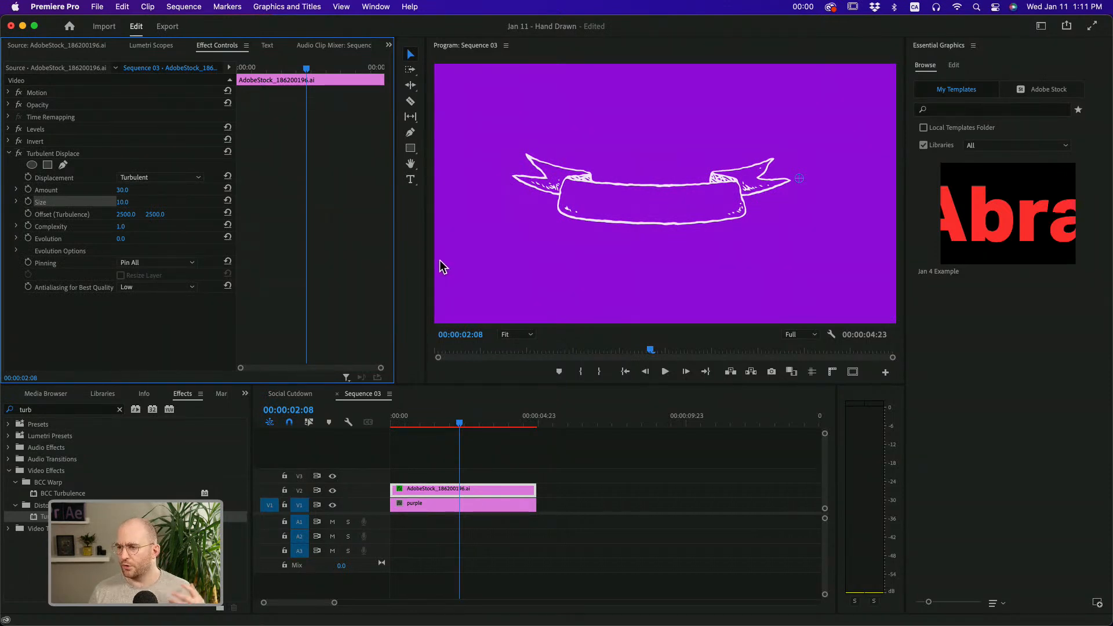
{"action": "left_click", "coordinate": [137, 311]}
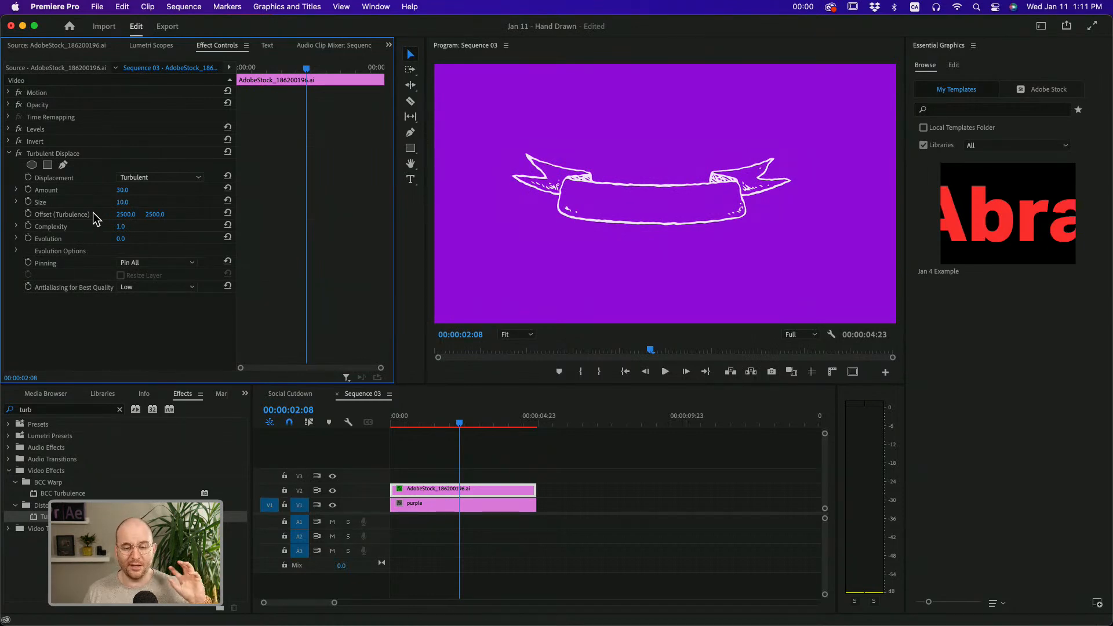
Try a Turbulent Displace Size of 20 on the ribbon artwork
{"action": "left_click", "coordinate": [133, 201]}
{"action": "type", "text": "20"}
{"action": "key", "text": "Return"}
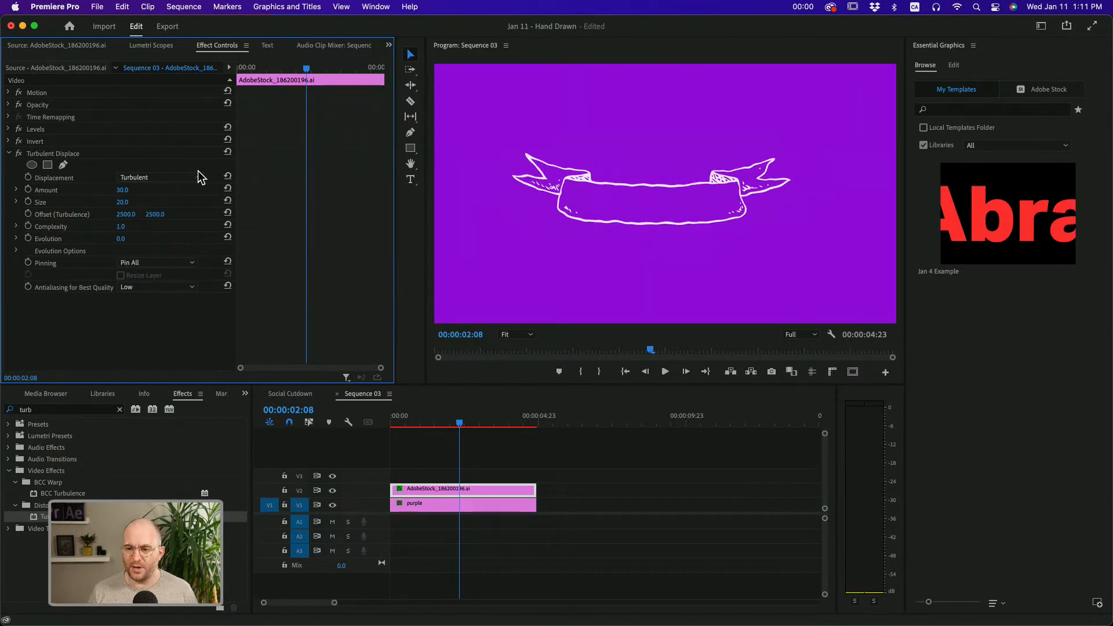
Set the Turbulent Displace Size to 10 and collapse the effect's settings
{"action": "left_click", "coordinate": [133, 201]}
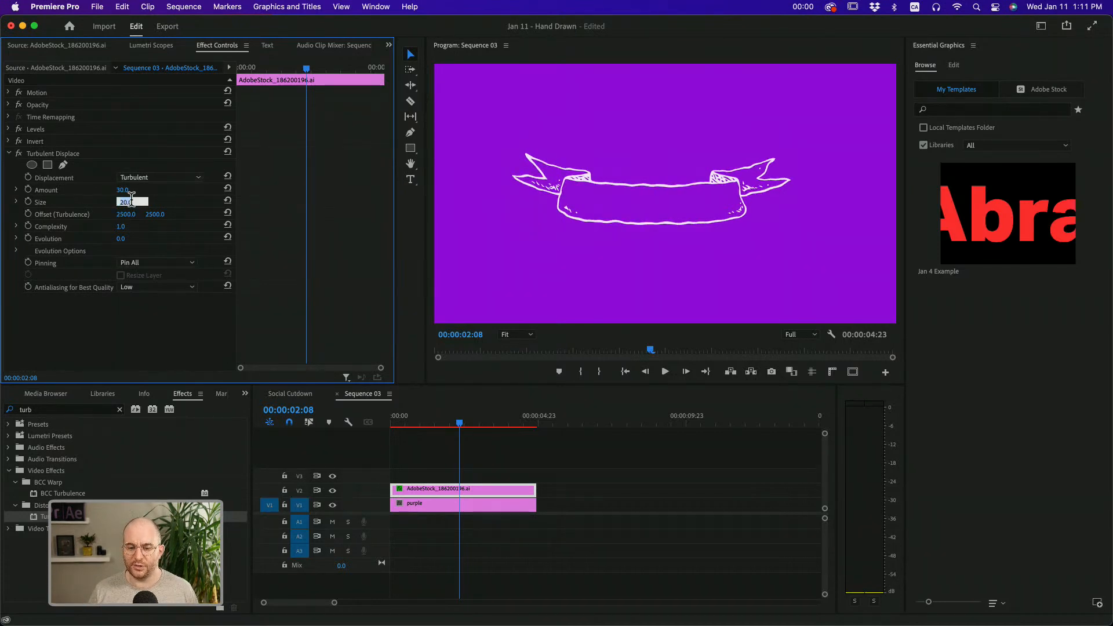
{"action": "type", "text": "10"}
{"action": "key", "text": "Return"}
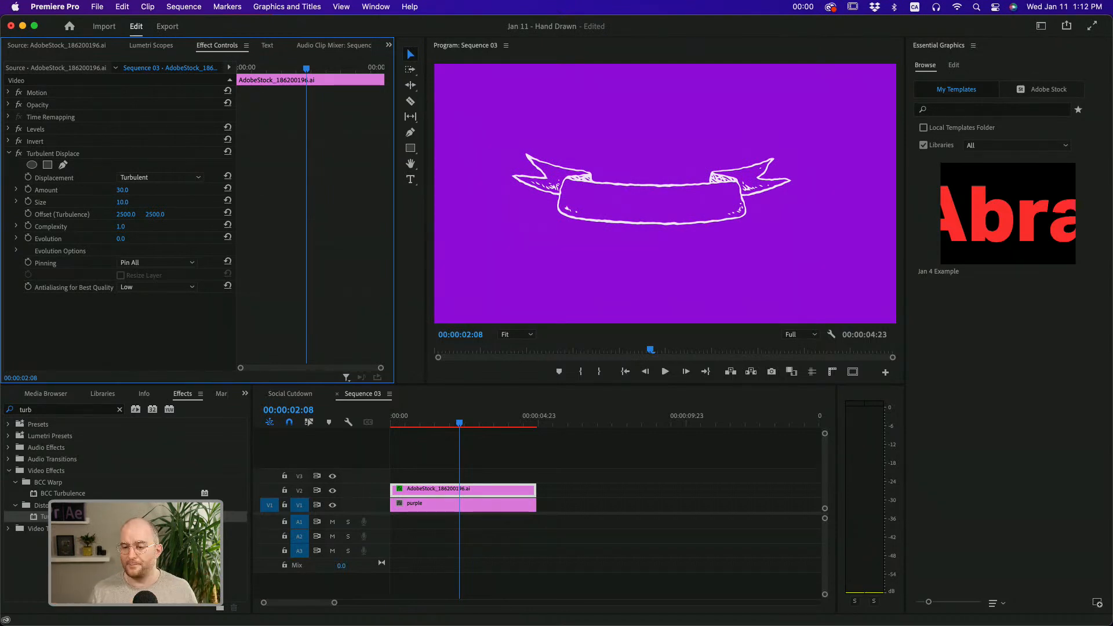
{"action": "left_click", "coordinate": [9, 154]}
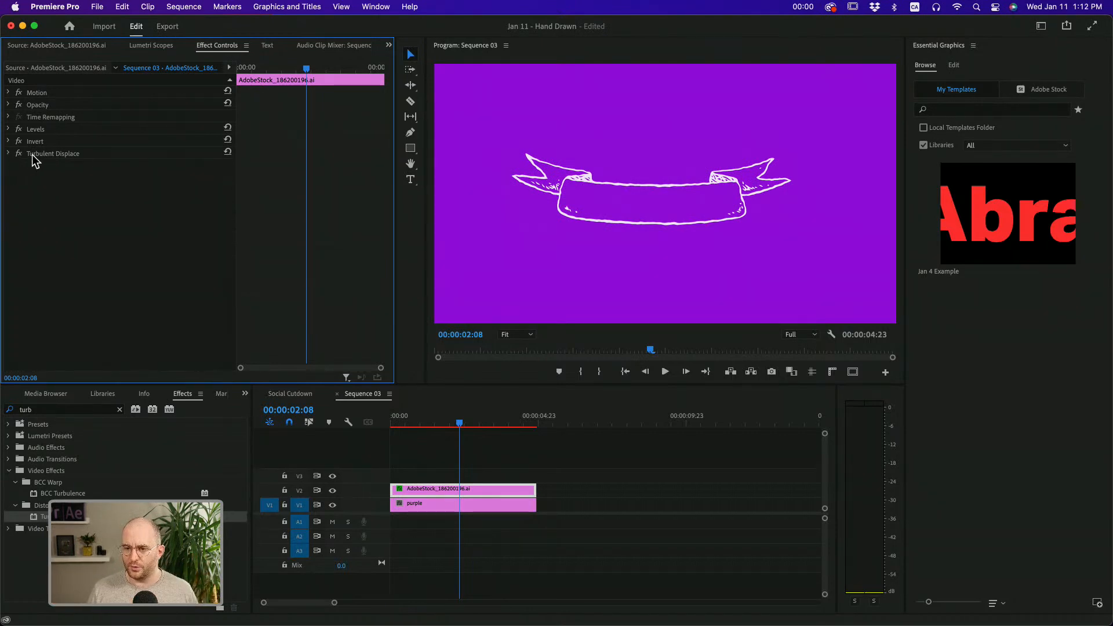
Add a second Turbulent Displace effect to the ribbon clip and set its Size to 50
{"action": "left_click", "coordinate": [32, 154]}
{"action": "left_click_drag", "start_coordinate": [44, 516], "coordinate": [76, 169]}
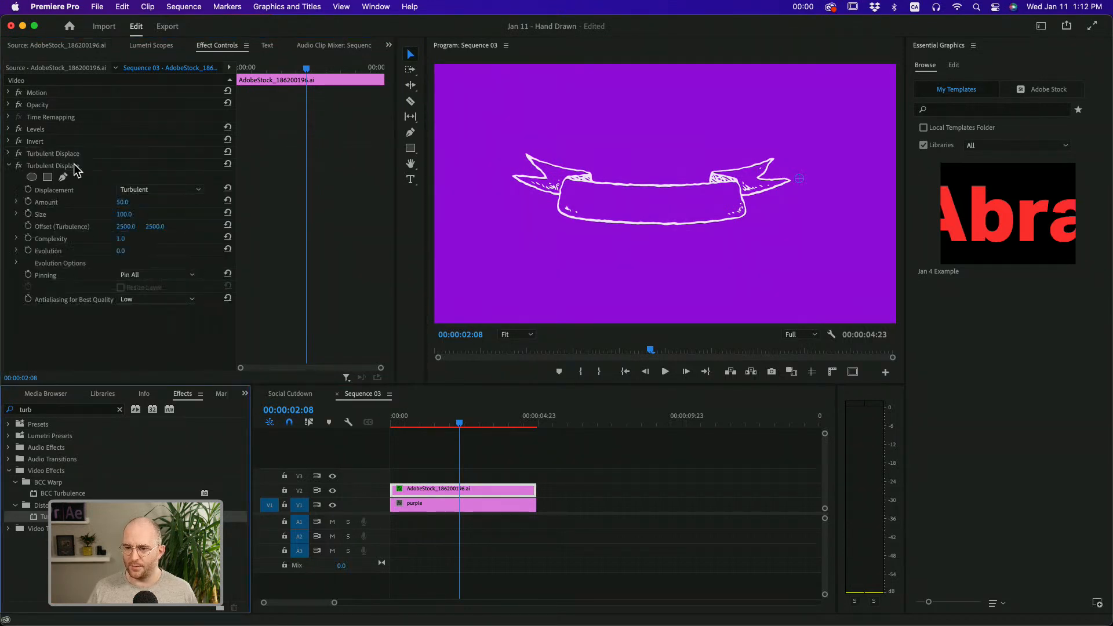
{"action": "left_click", "coordinate": [66, 172]}
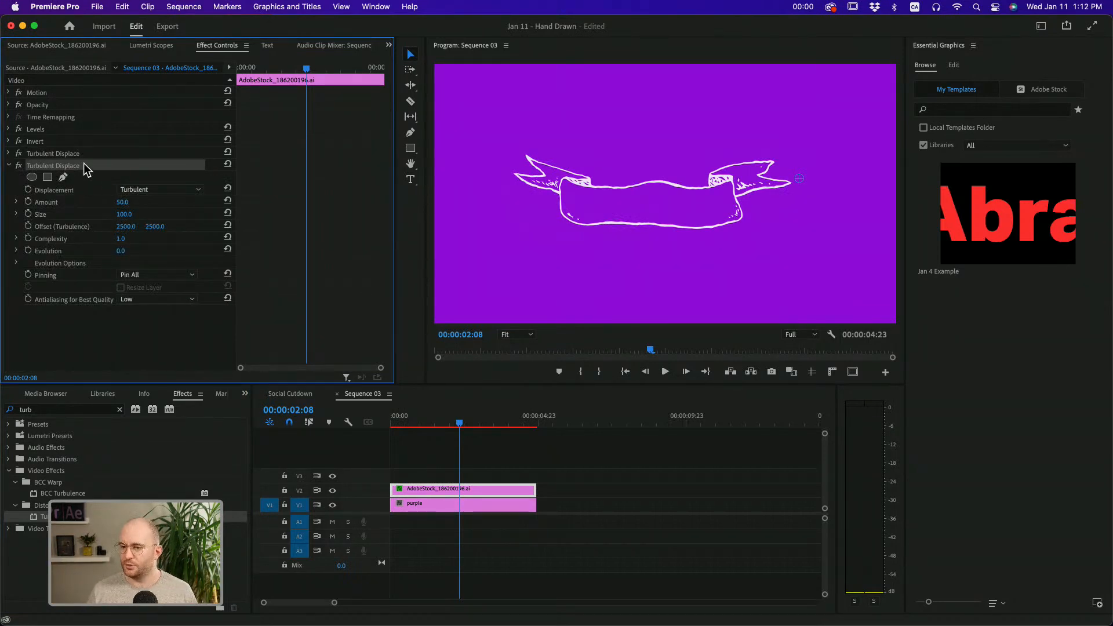
{"action": "left_click", "coordinate": [126, 214]}
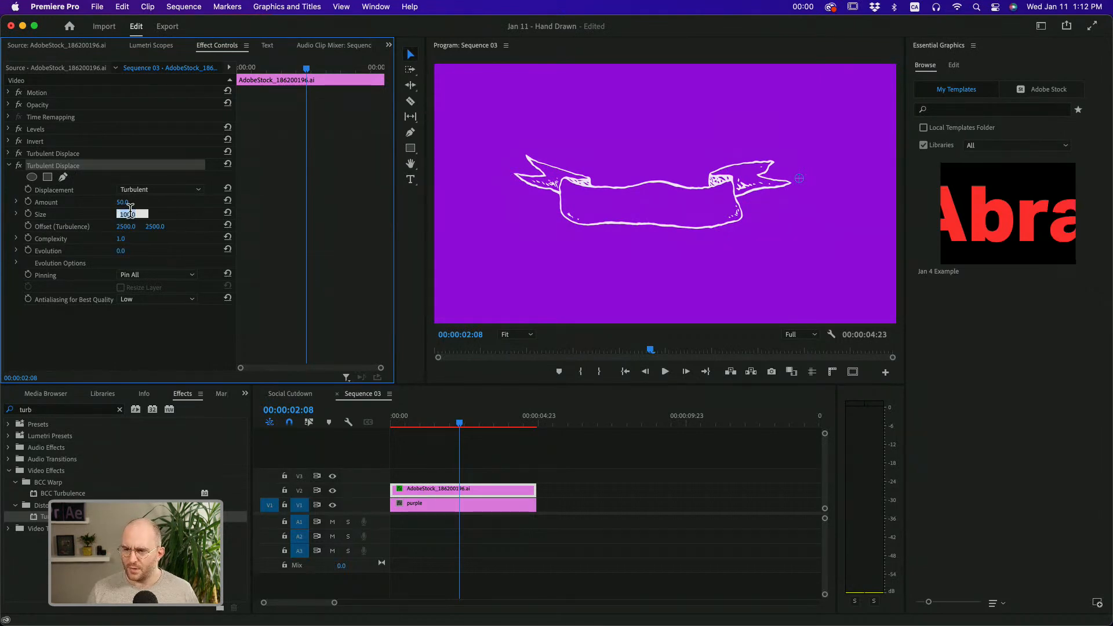
{"action": "type", "text": "50"}
{"action": "key", "text": "Return"}
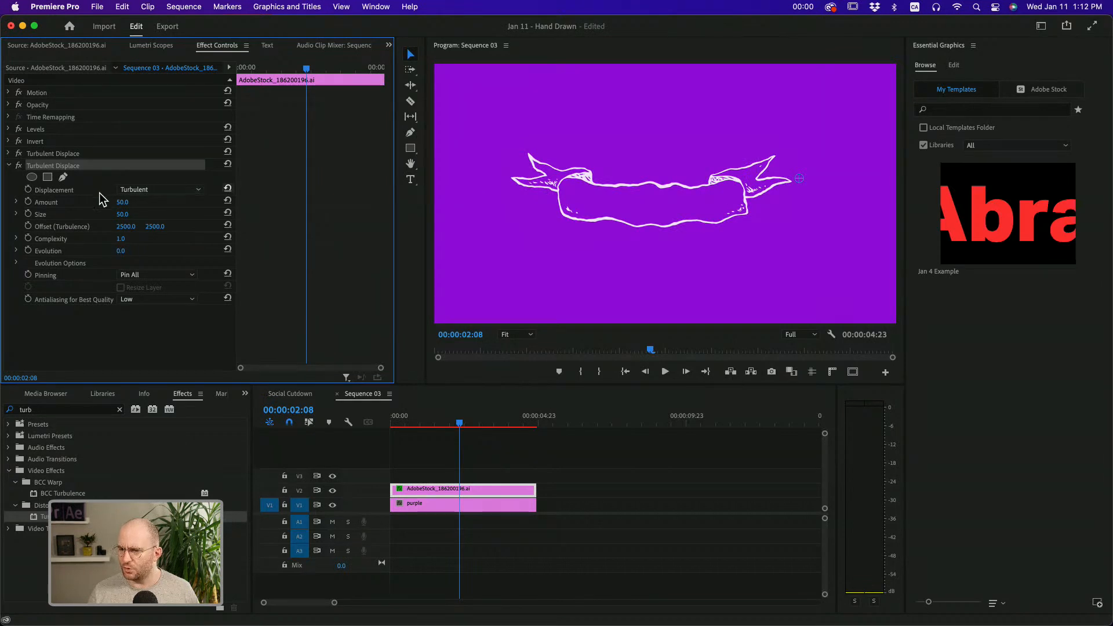
Set the second Turbulent Displace's Amount to 20 and Size to 120, and collapse its settings
{"action": "left_click", "coordinate": [123, 203]}
{"action": "key", "text": "Return"}
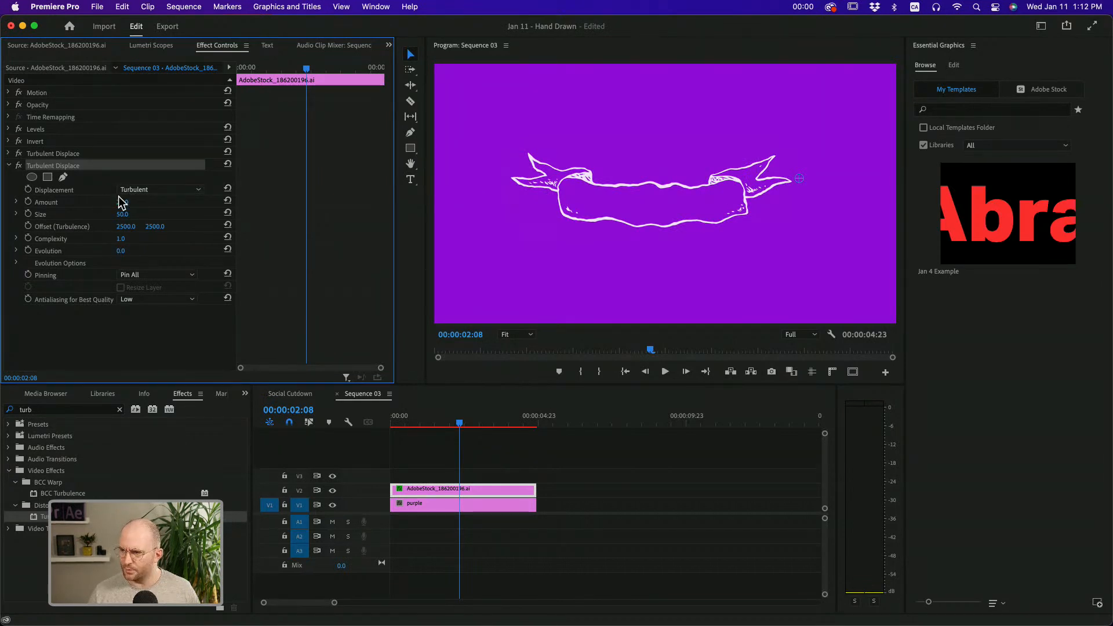
{"action": "left_click", "coordinate": [123, 214]}
{"action": "type", "text": "120"}
{"action": "key", "text": "Return"}
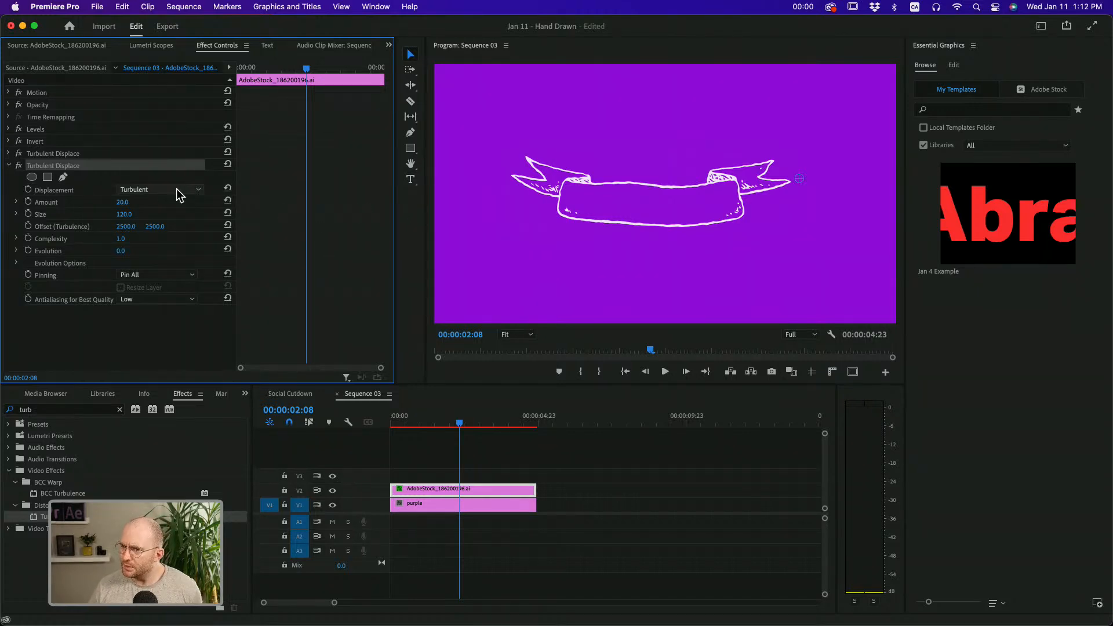
{"action": "left_click", "coordinate": [9, 166]}
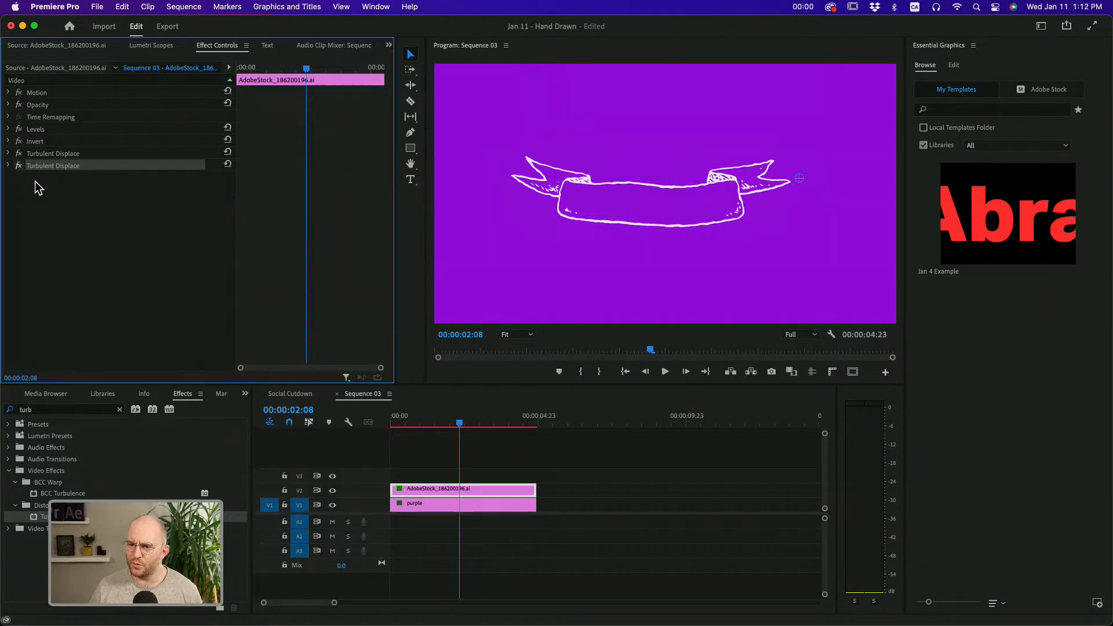
Return the playhead to the sequence start and expand the second Turbulent Displace with its Evolution Options
{"action": "mouse_move", "coordinate": [435, 422]}
{"action": "left_mouse_down"}
{"action": "mouse_move", "coordinate": [425, 422]}
{"action": "mouse_move", "coordinate": [437, 422]}
{"action": "left_mouse_up"}
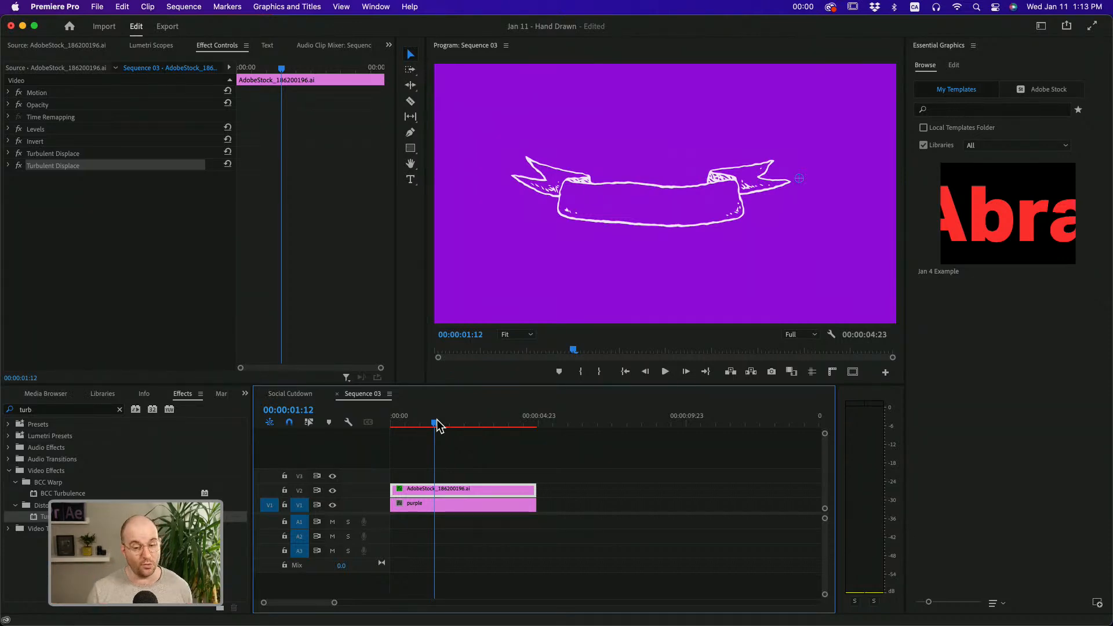
{"action": "left_click_drag", "start_coordinate": [436, 424], "coordinate": [383, 425]}
{"action": "left_click", "coordinate": [38, 167]}
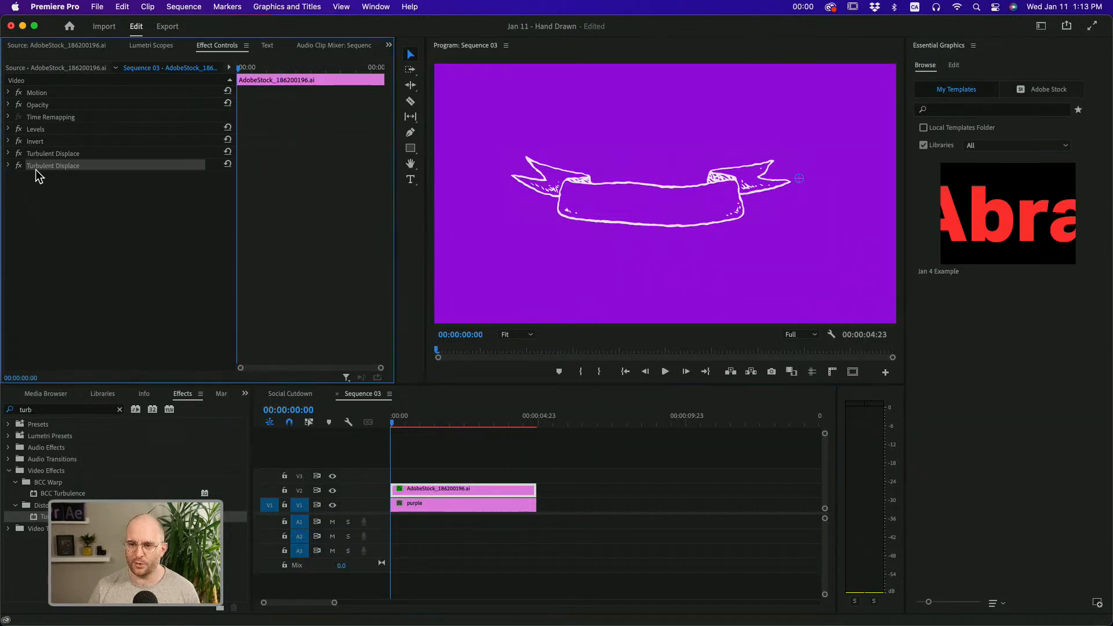
{"action": "left_click", "coordinate": [7, 165]}
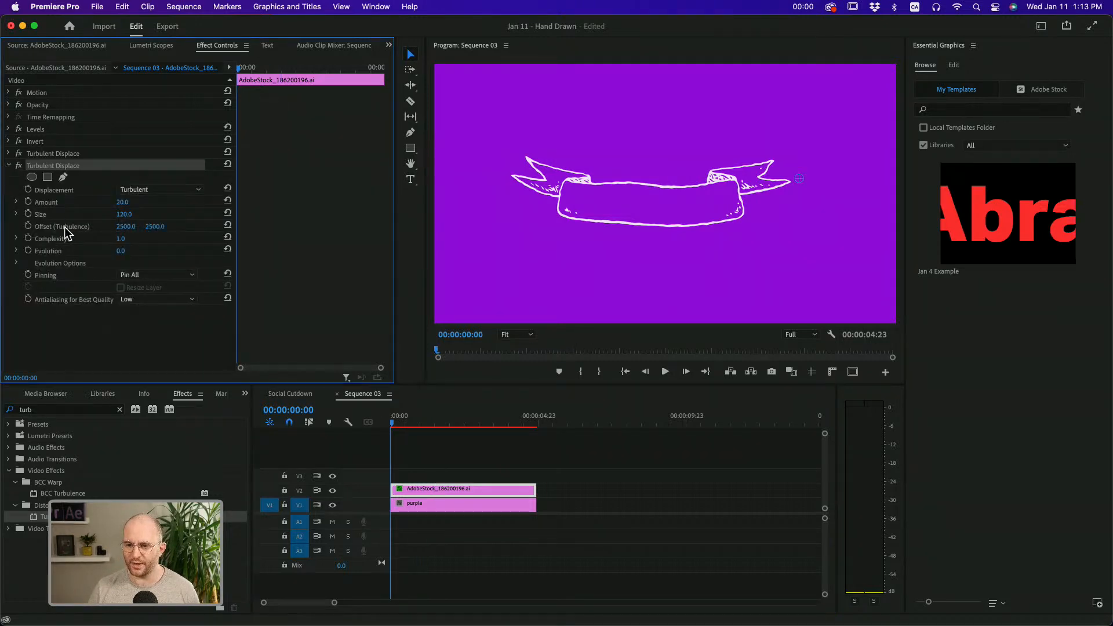
{"action": "left_click", "coordinate": [15, 262]}
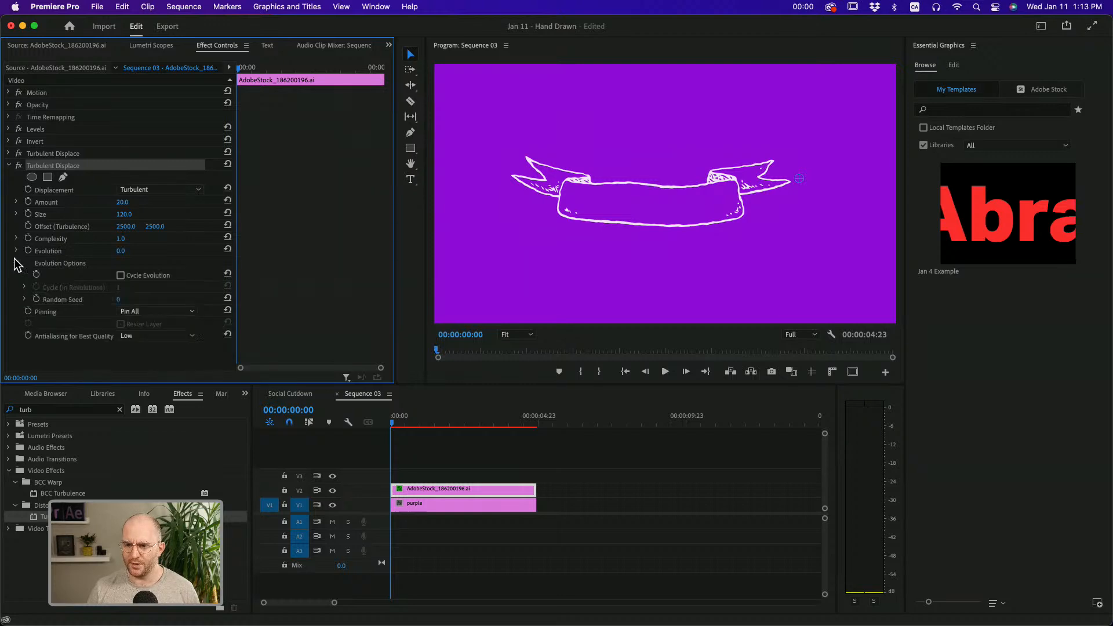
Try different Evolution angles on the second Turbulent Displace, ending at about 230°
{"action": "left_click", "coordinate": [76, 259]}
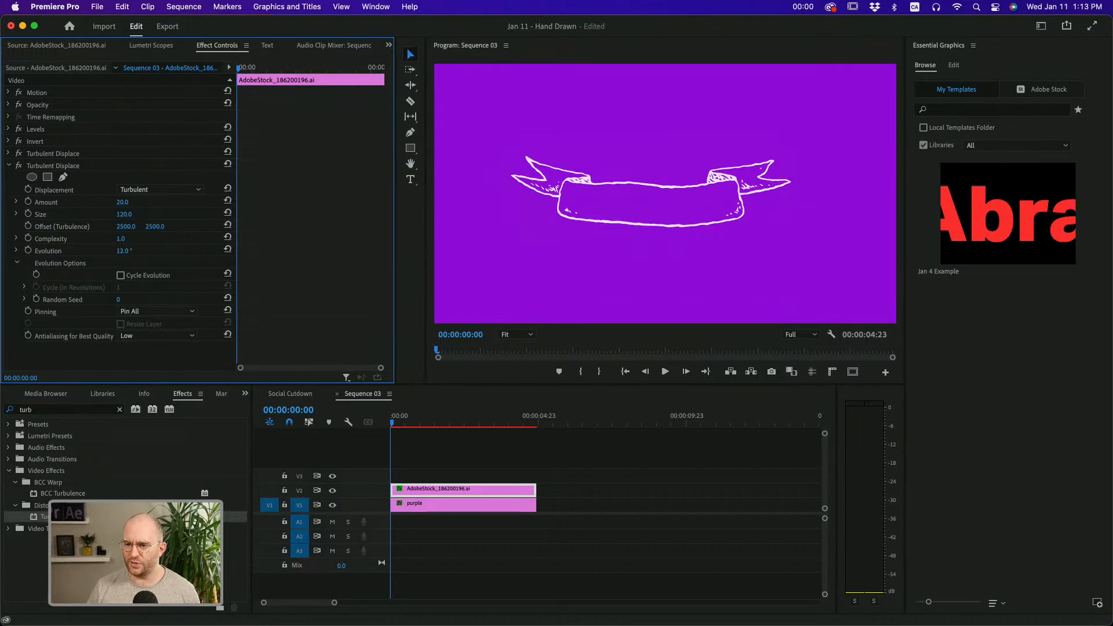
{"action": "left_click_drag", "start_coordinate": [122, 255], "coordinate": [106, 252]}
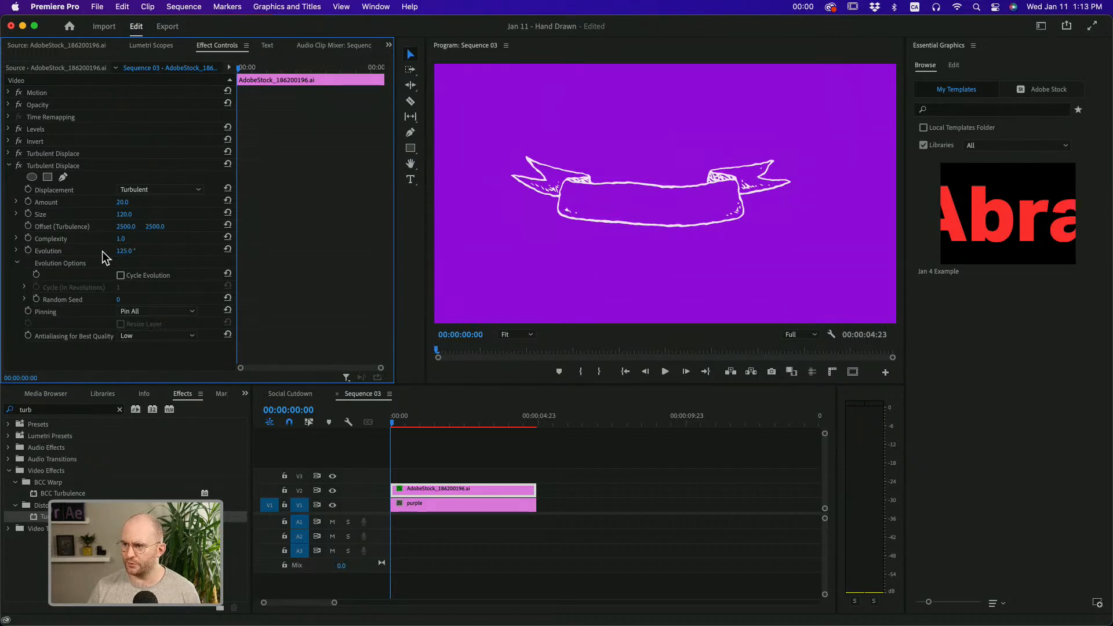
{"action": "left_click_drag", "start_coordinate": [121, 254], "coordinate": [181, 252]}
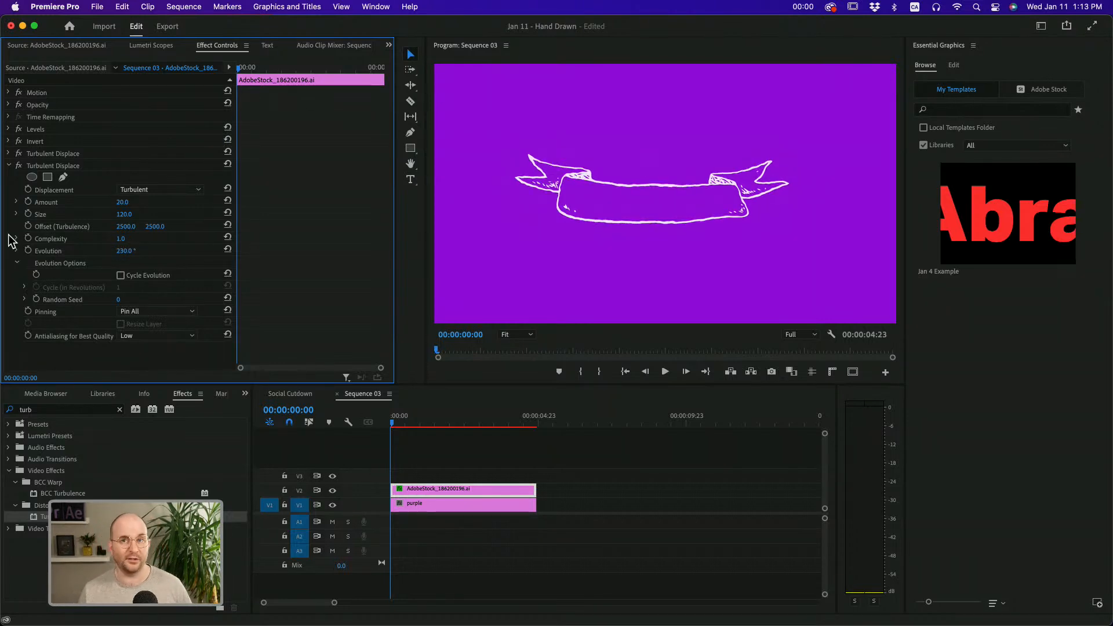
Keyframe the second Turbulent Displace's Evolution from 0° at the clip start to 360° at its end and render the preview
{"action": "left_click", "coordinate": [123, 251]}
{"action": "type", "text": "0"}
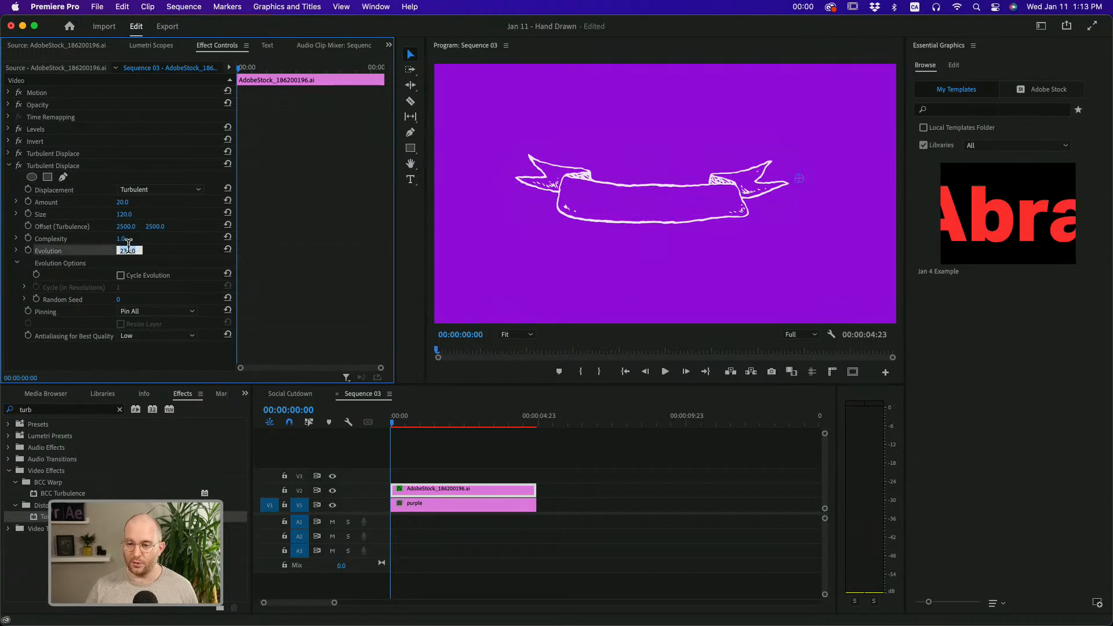
{"action": "key", "text": "Return"}
{"action": "left_click", "coordinate": [28, 251]}
{"action": "left_click_drag", "start_coordinate": [336, 67], "coordinate": [395, 83]}
{"action": "left_click", "coordinate": [124, 250]}
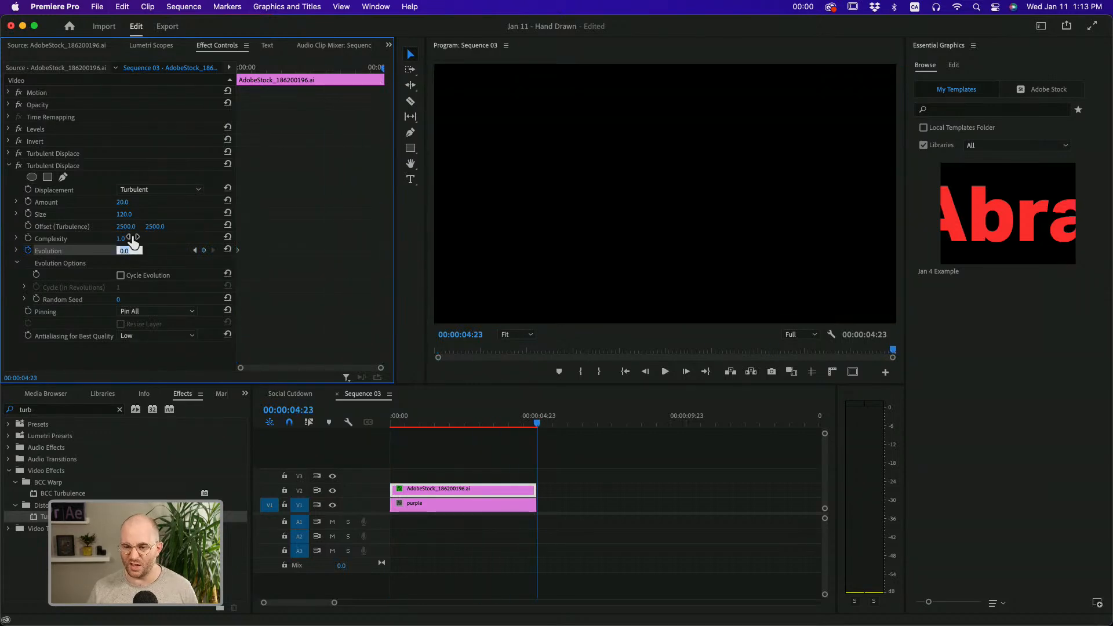
{"action": "type", "text": "360"}
{"action": "key", "text": "Return"}
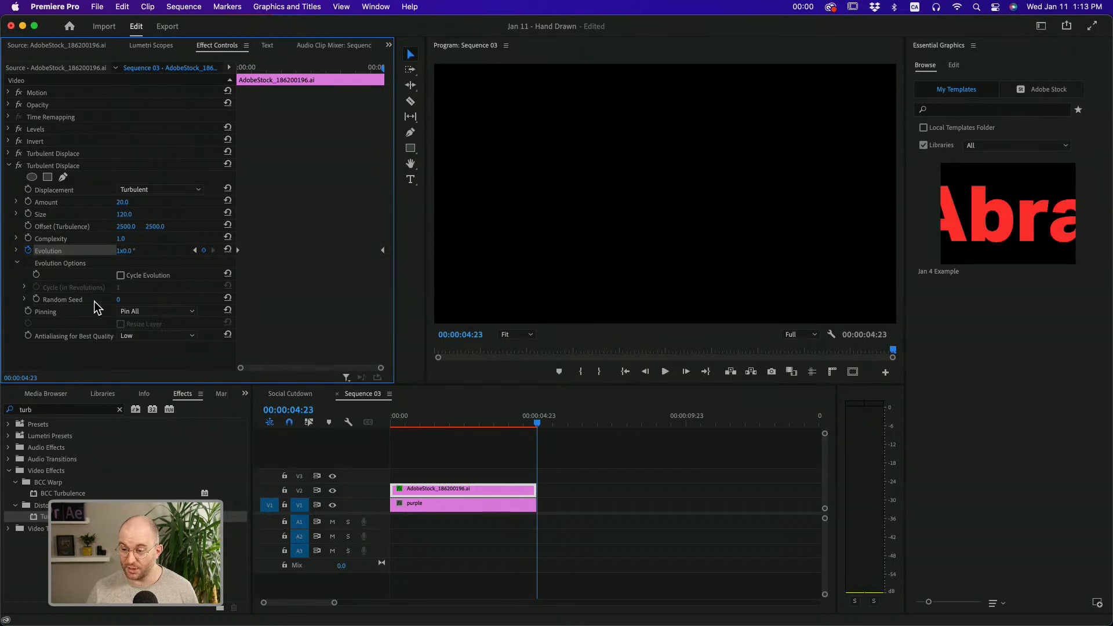
{"action": "key", "text": "Return"}
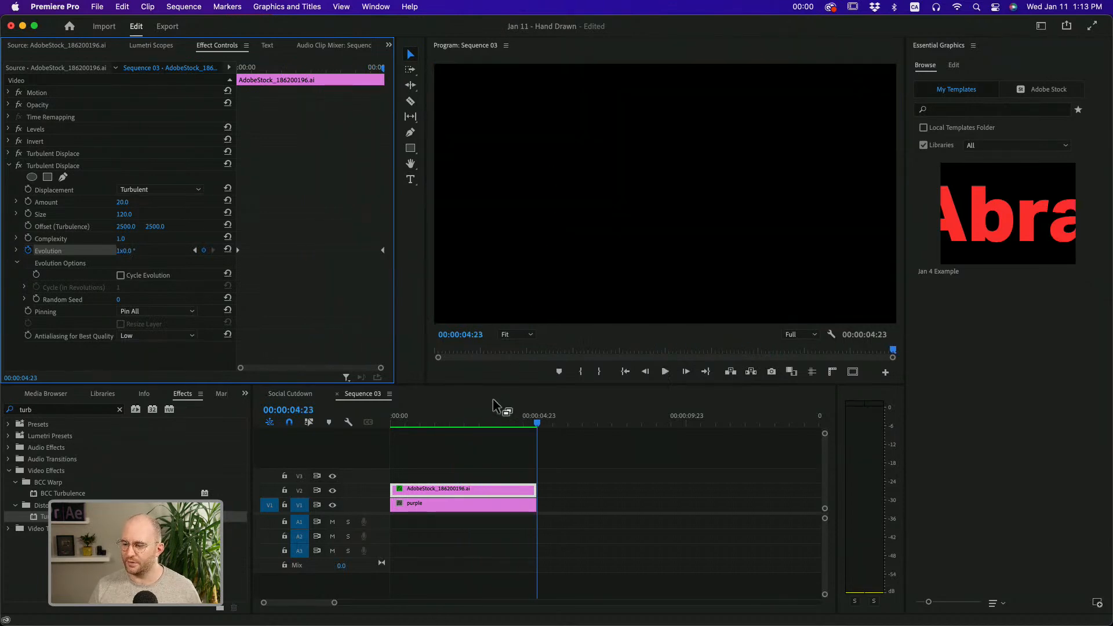
Return to the sequence start and delete the Evolution keyframes of the second Turbulent Displace
{"action": "left_click_drag", "start_coordinate": [489, 423], "coordinate": [363, 416]}
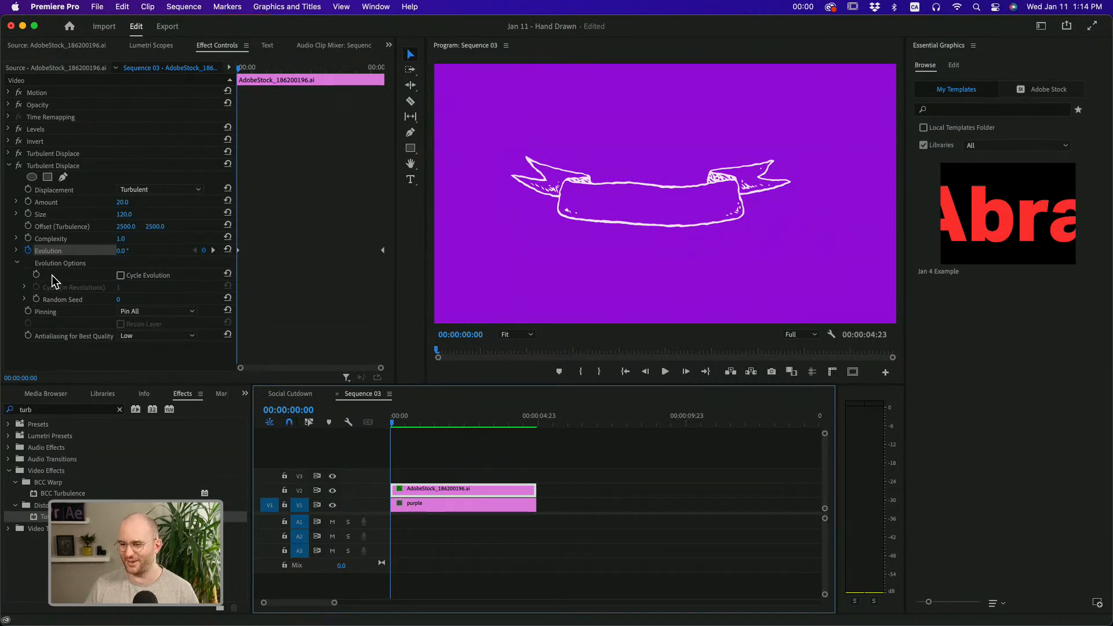
{"action": "left_click", "coordinate": [28, 251]}
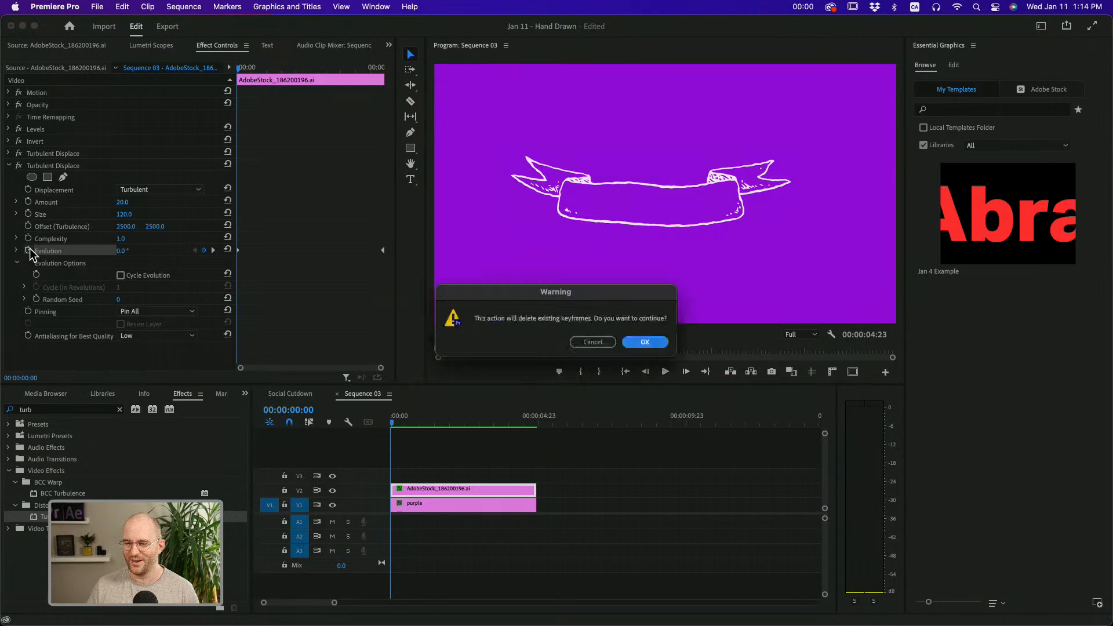
{"action": "left_click", "coordinate": [646, 342]}
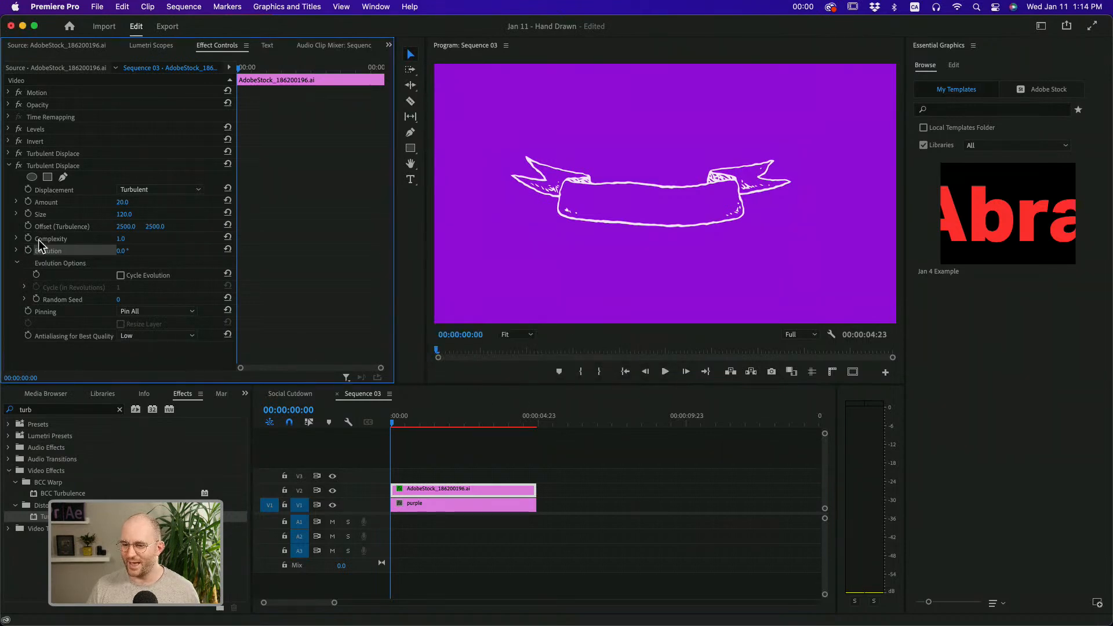
Keyframe the second Turbulent Displace's Random Seed from 0 at the clip start to 360 at its end
{"action": "left_click", "coordinate": [58, 313]}
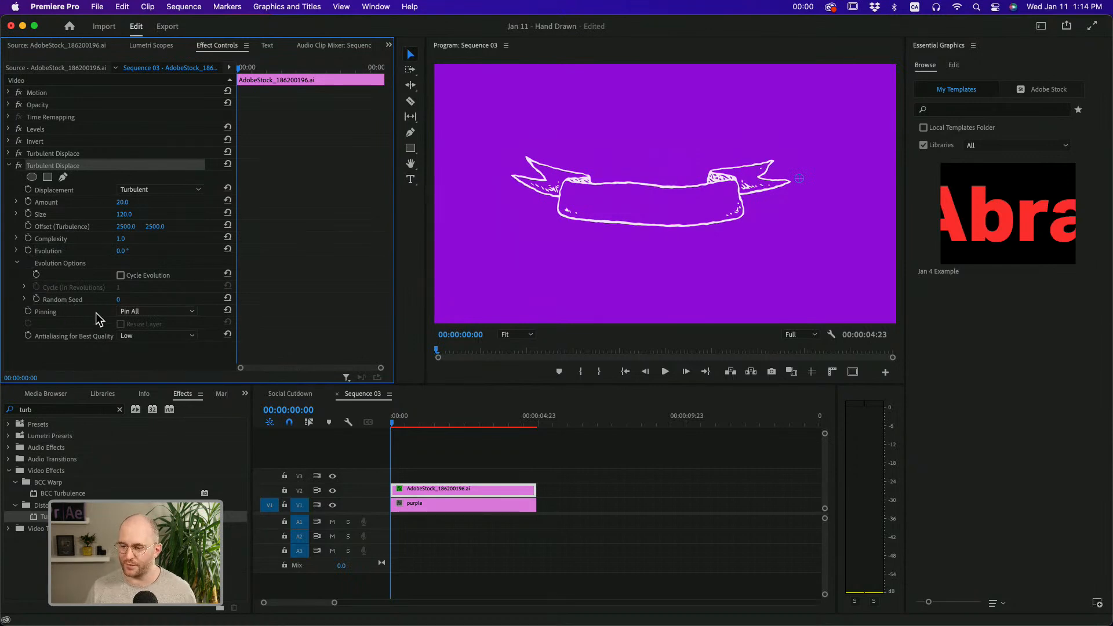
{"action": "left_click", "coordinate": [36, 299]}
{"action": "left_click", "coordinate": [437, 422]}
{"action": "left_click_drag", "start_coordinate": [452, 424], "coordinate": [538, 429]}
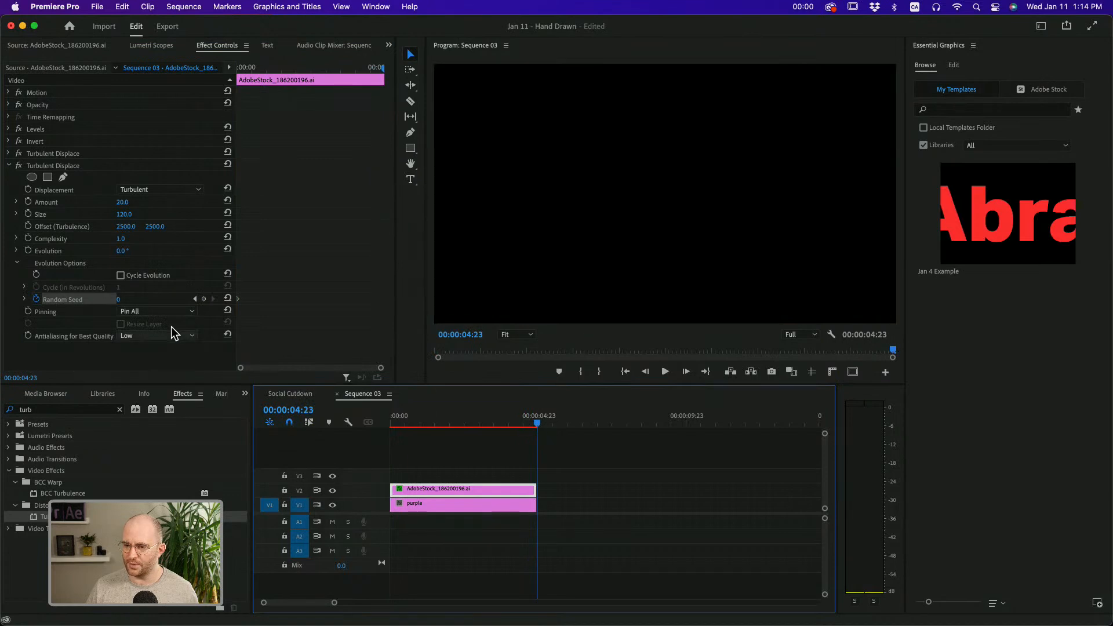
{"action": "left_click", "coordinate": [120, 300]}
{"action": "type", "text": "360"}
{"action": "key", "text": "Return"}
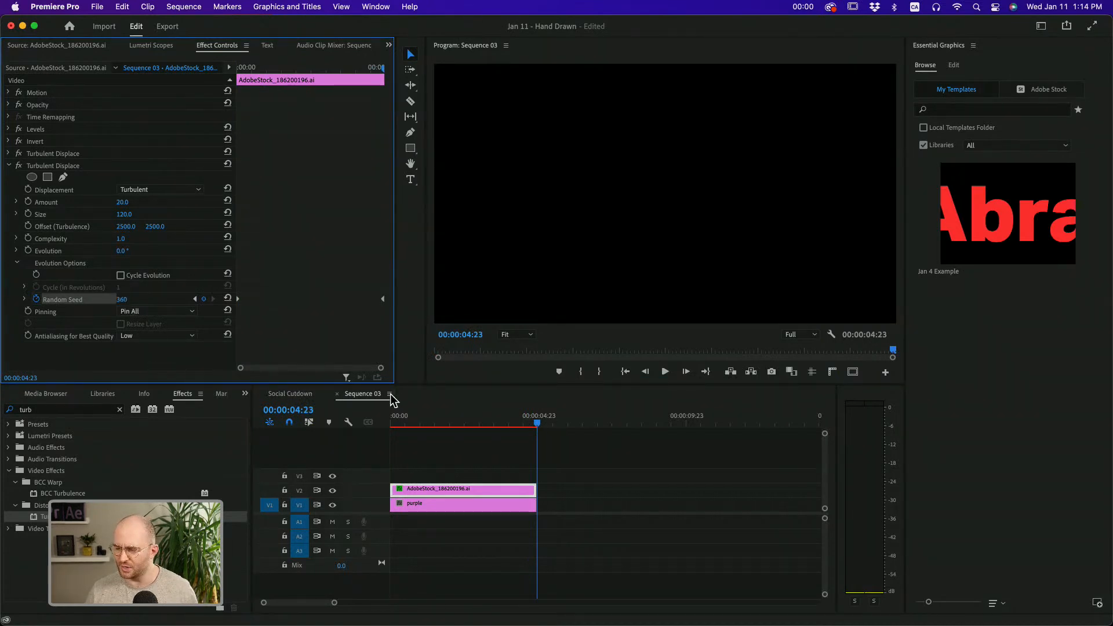
Render the sequence preview and play the Random Seed animation from the beginning
{"action": "left_click_drag", "start_coordinate": [422, 422], "coordinate": [373, 427]}
{"action": "key", "text": "Return"}
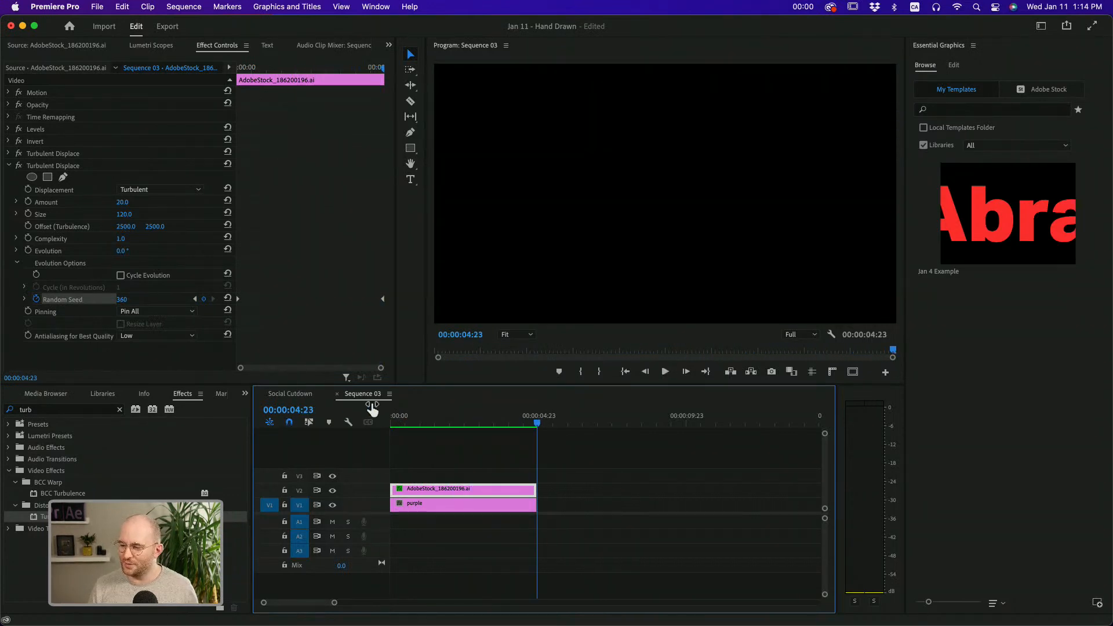
{"action": "left_click", "coordinate": [393, 417]}
{"action": "key", "text": "space"}
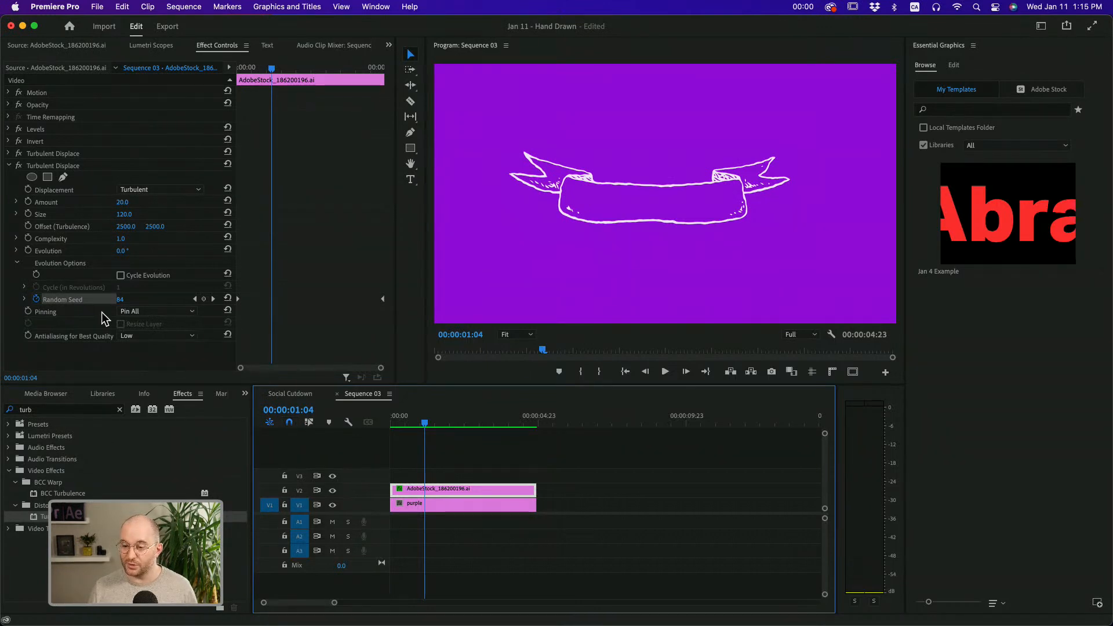
Add the Posterize Time effect below the second Turbulent Displace and set its Frame Rate to 8
{"action": "left_click", "coordinate": [10, 166]}
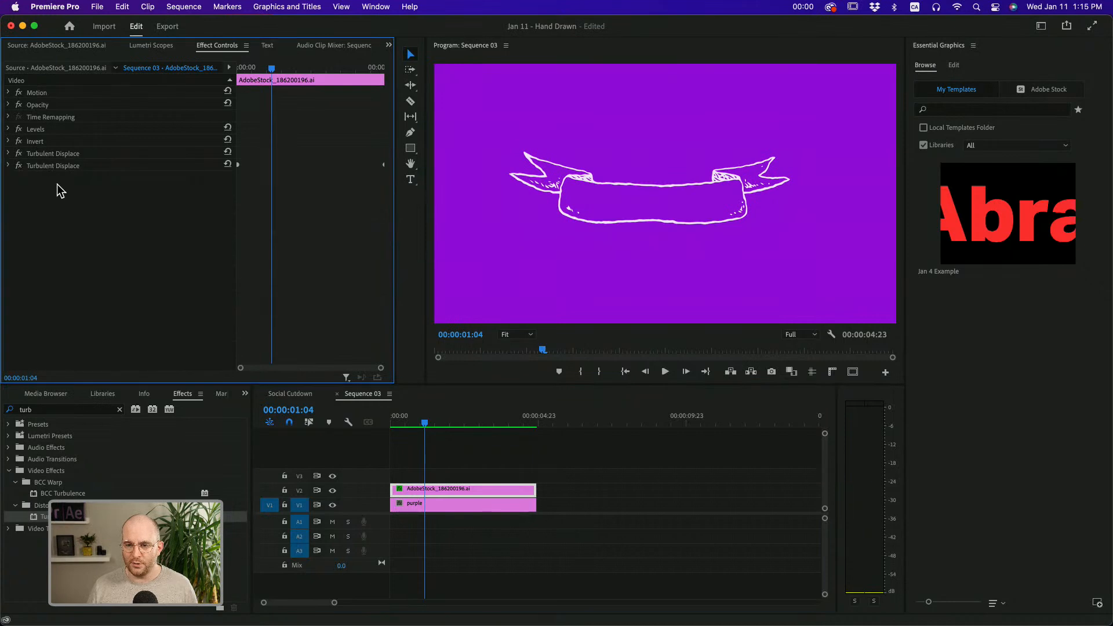
{"action": "left_click", "coordinate": [66, 409]}
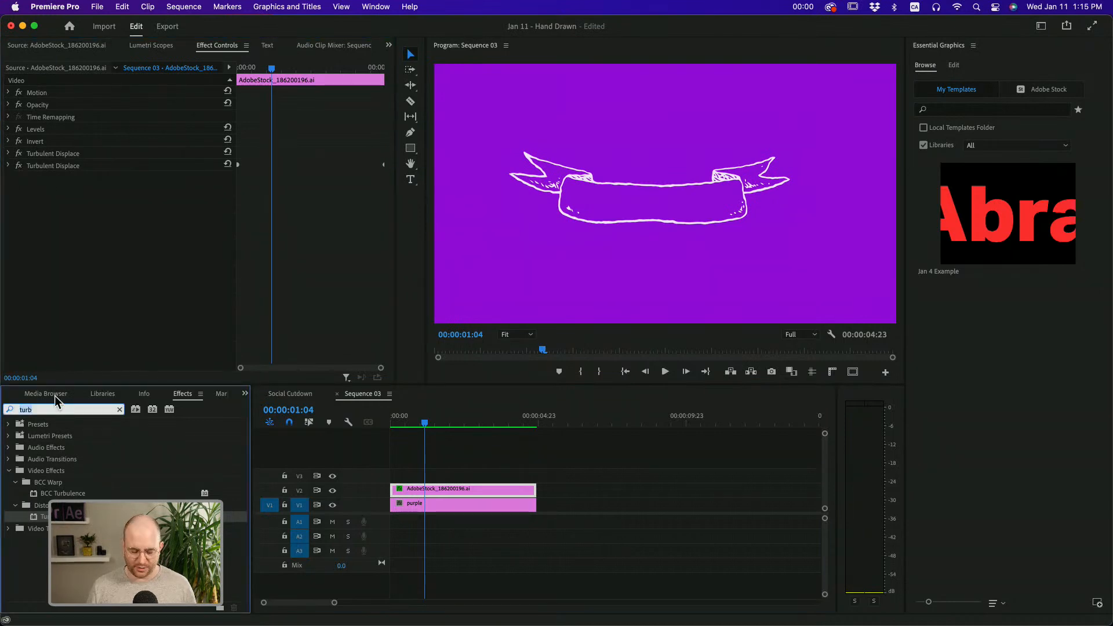
{"action": "type", "text": "posterize"}
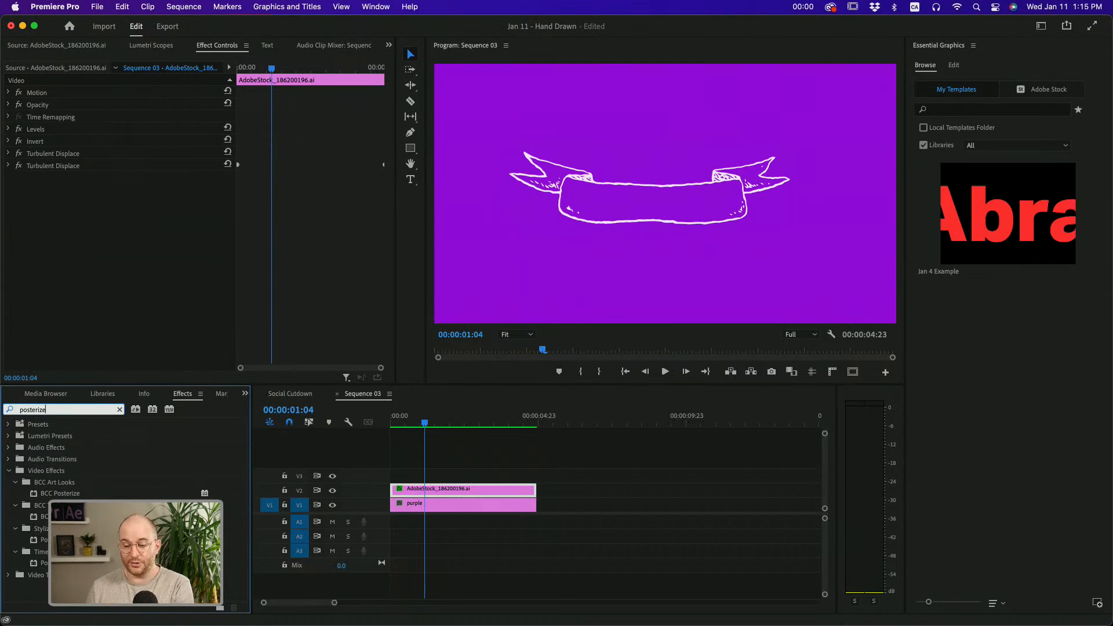
{"action": "left_click_drag", "start_coordinate": [65, 563], "coordinate": [62, 193]}
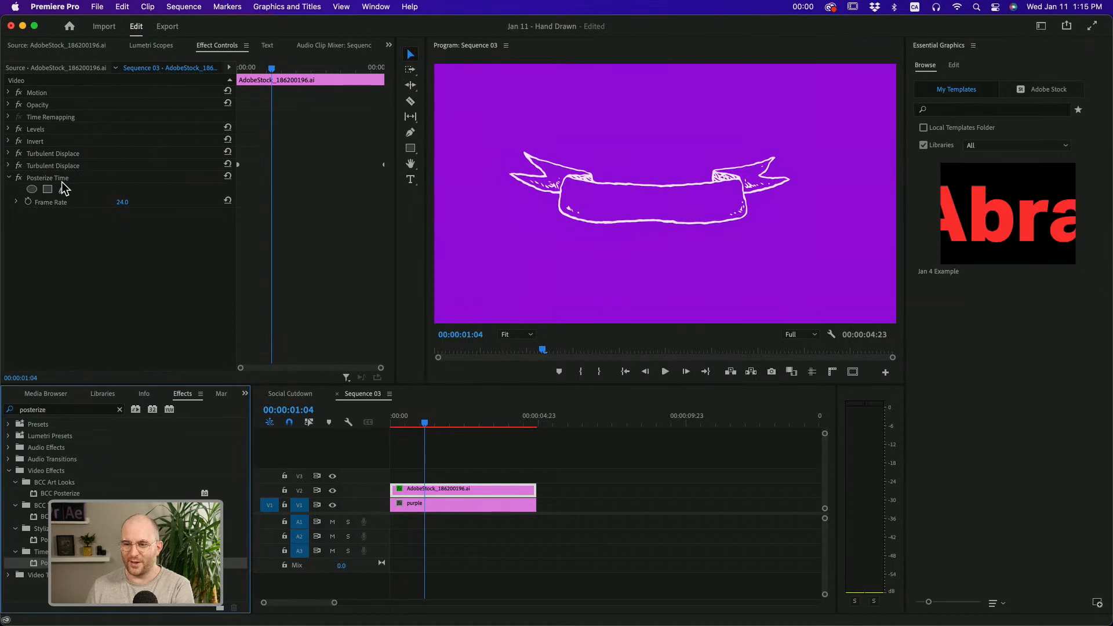
{"action": "left_click", "coordinate": [124, 202]}
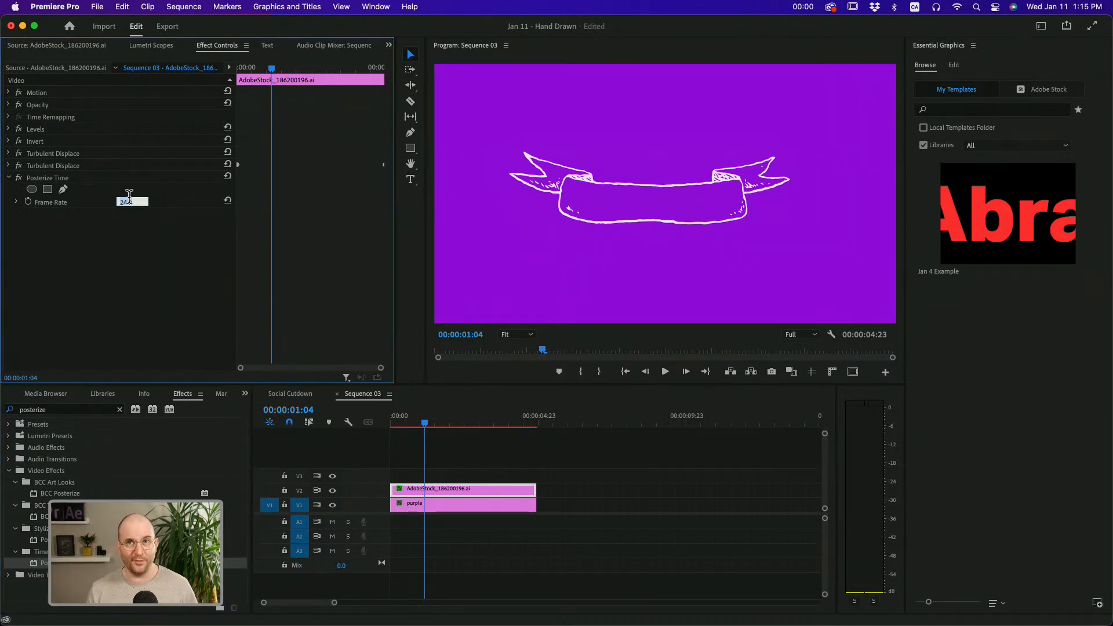
{"action": "type", "text": "8"}
{"action": "key", "text": "Return"}
{"action": "key", "text": "Return"}
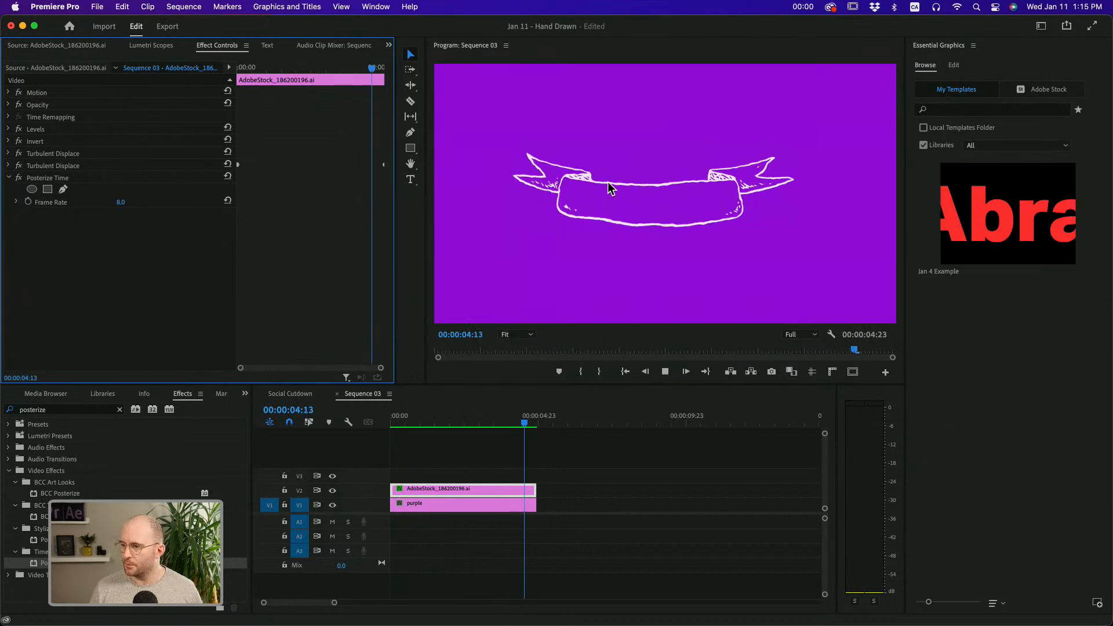
Render and play back the posterized ribbon animation, and return the playhead to the sequence start
{"action": "left_click", "coordinate": [454, 443]}
{"action": "key", "text": "space"}
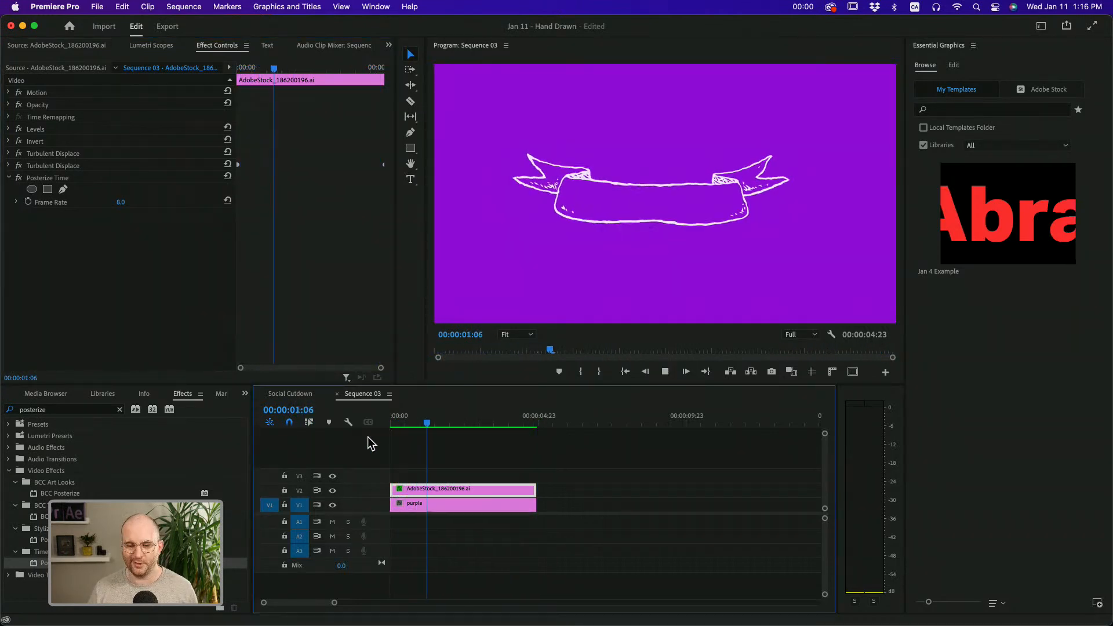
{"action": "key", "text": "space"}
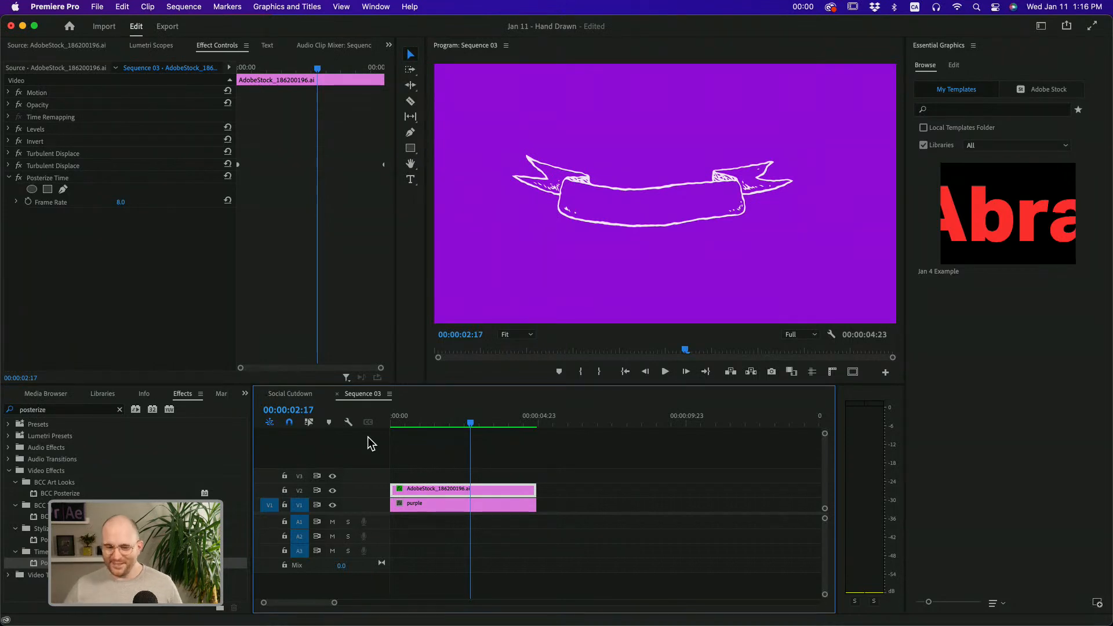
{"action": "key", "text": "Home"}
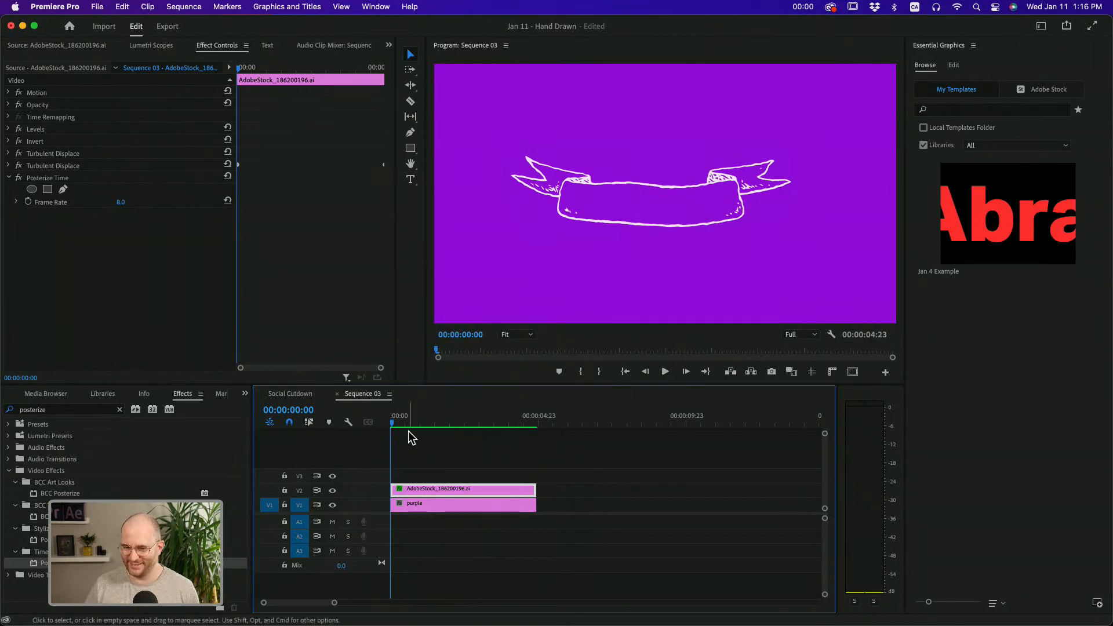
Play part of the ribbon animation, and keyframe the first Turbulent Displace's Random Seed from 0 at the clip start to 360 at its end
{"action": "key", "text": "space"}
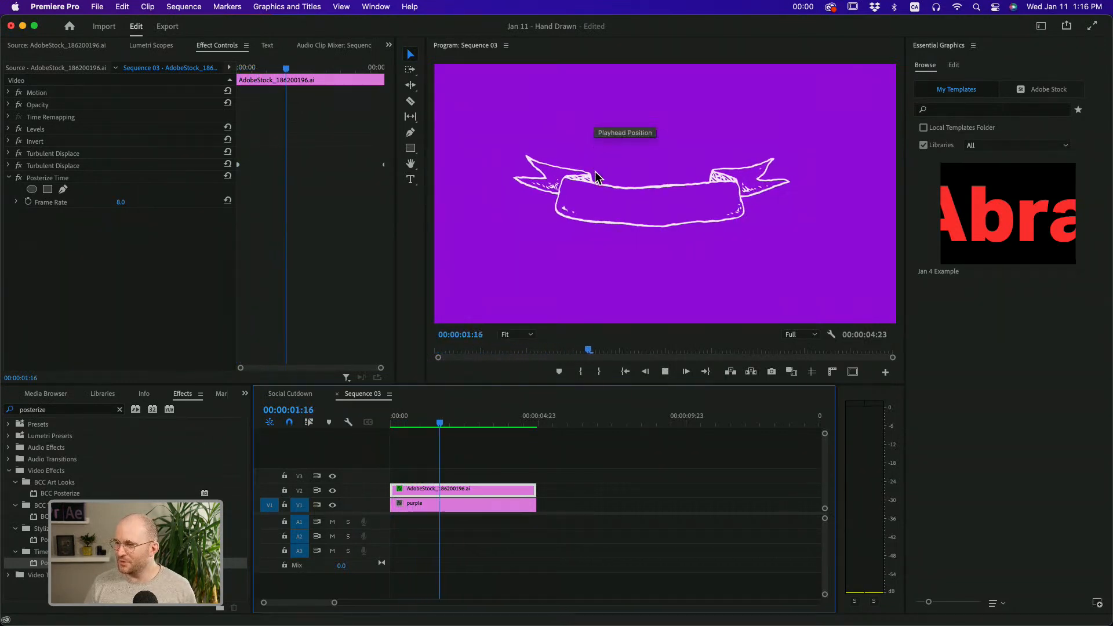
{"action": "key", "text": "space"}
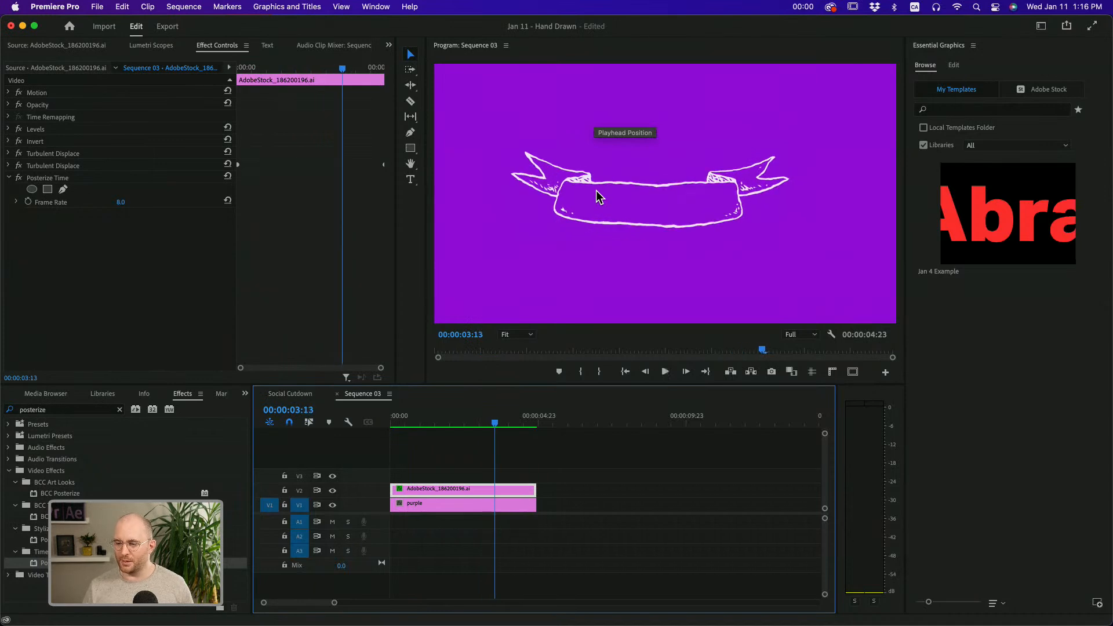
{"action": "left_click", "coordinate": [52, 154]}
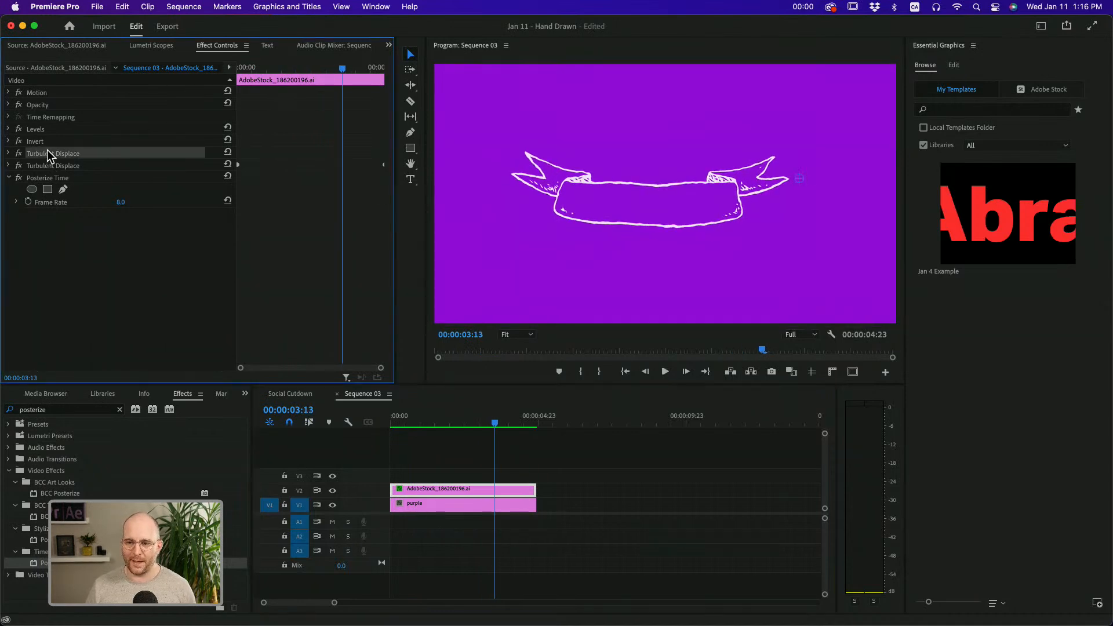
{"action": "left_click", "coordinate": [8, 153]}
{"action": "left_click_drag", "start_coordinate": [403, 418], "coordinate": [385, 422]}
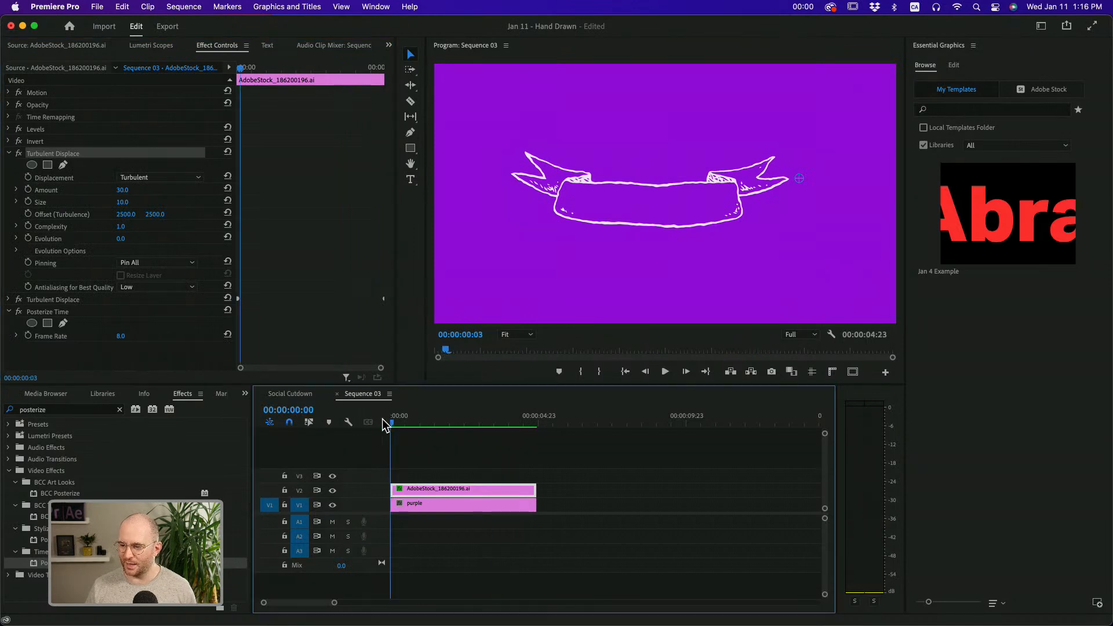
{"action": "left_click", "coordinate": [17, 251]}
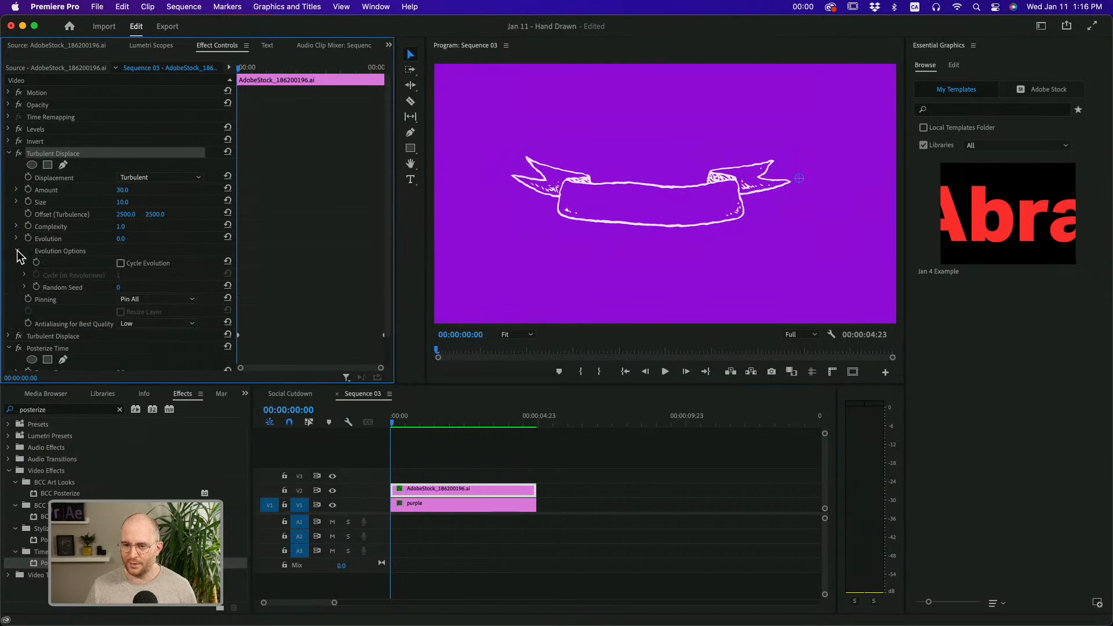
{"action": "left_click", "coordinate": [36, 287]}
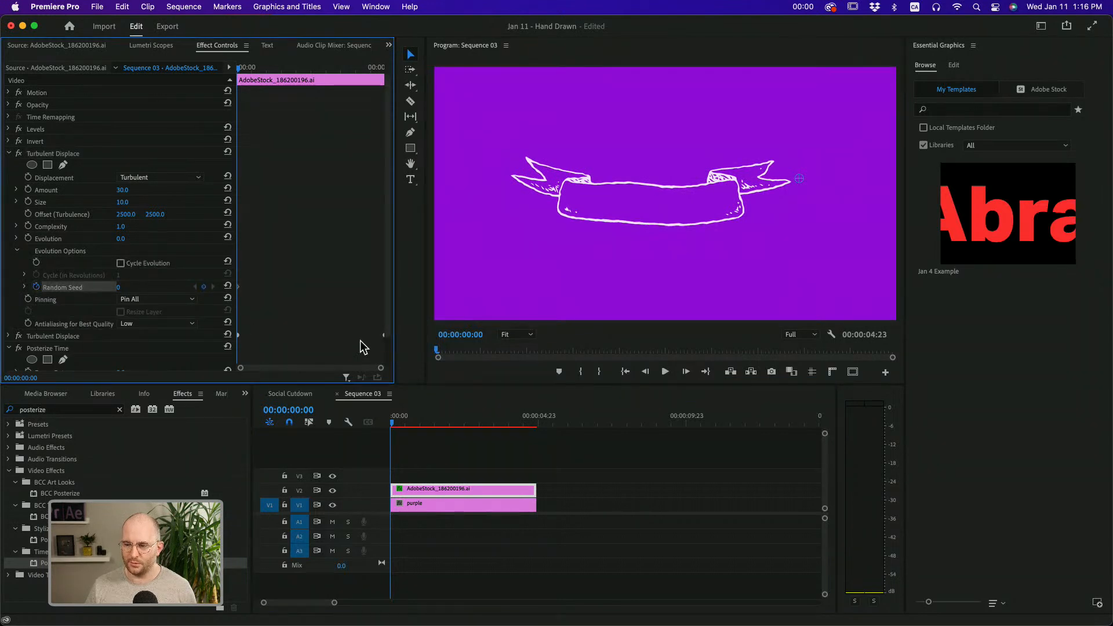
{"action": "left_click_drag", "start_coordinate": [447, 420], "coordinate": [539, 443]}
{"action": "left_click", "coordinate": [119, 287]}
{"action": "type", "text": "360"}
{"action": "key", "text": "Return"}
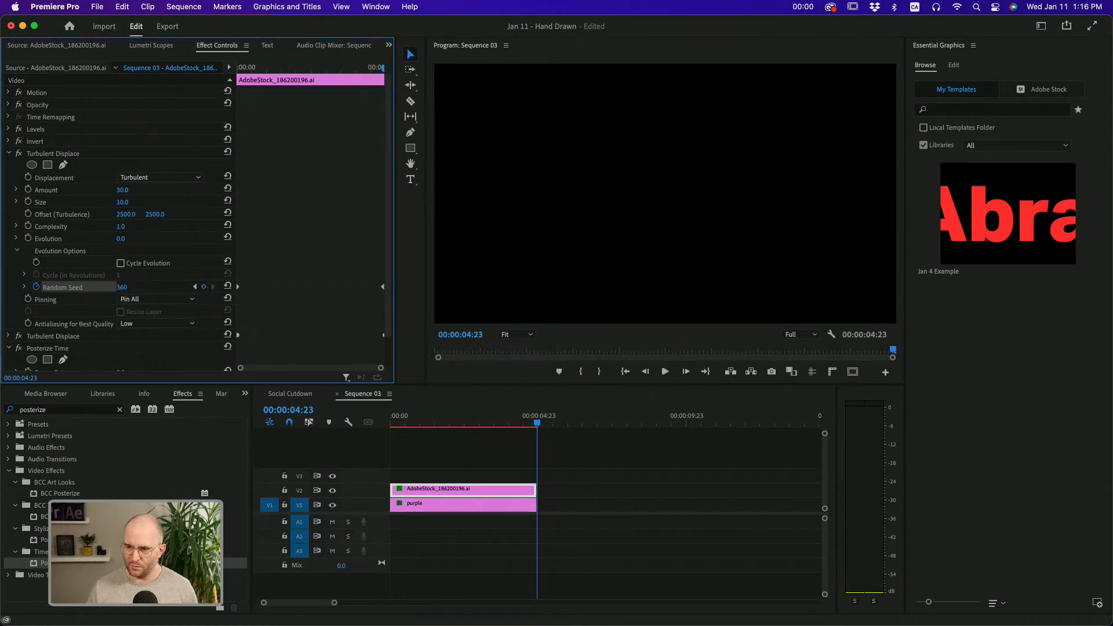
Set the Posterize Time Frame Rate to 5, and render and play back the ribbon animation
{"action": "left_click", "coordinate": [517, 423]}
{"action": "left_click_drag", "start_coordinate": [518, 424], "coordinate": [435, 425]}
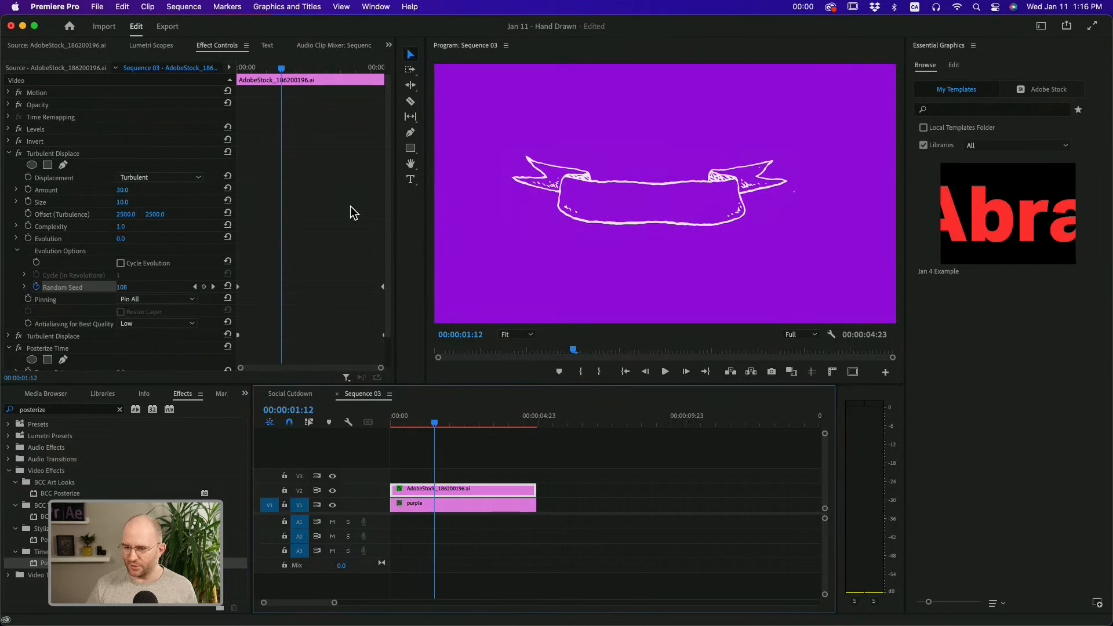
{"action": "left_click", "coordinate": [9, 154]}
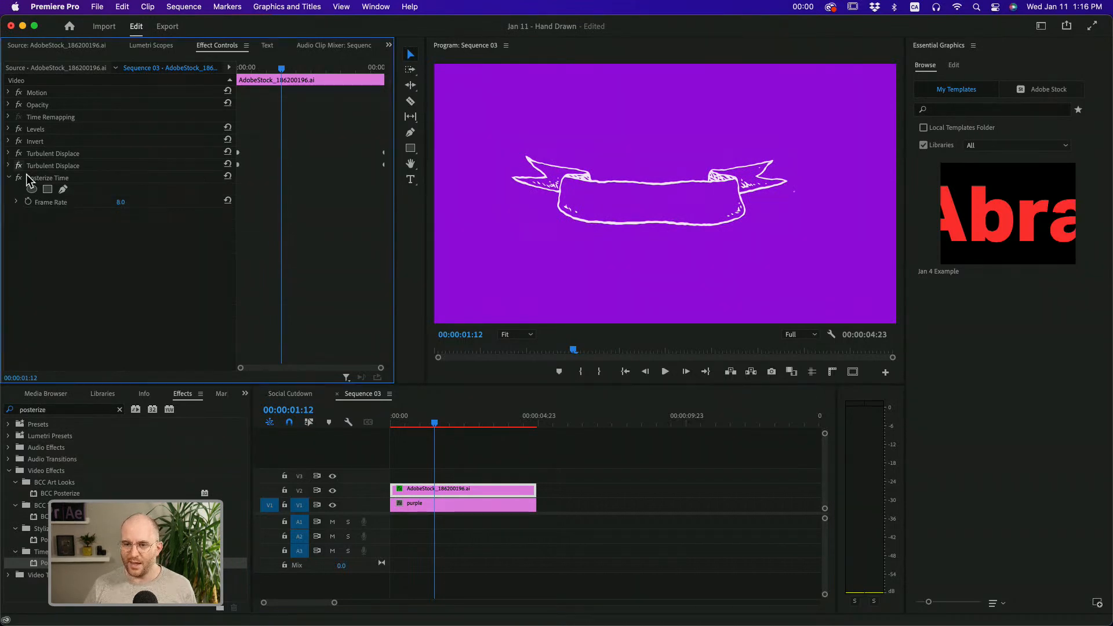
{"action": "left_click", "coordinate": [134, 198]}
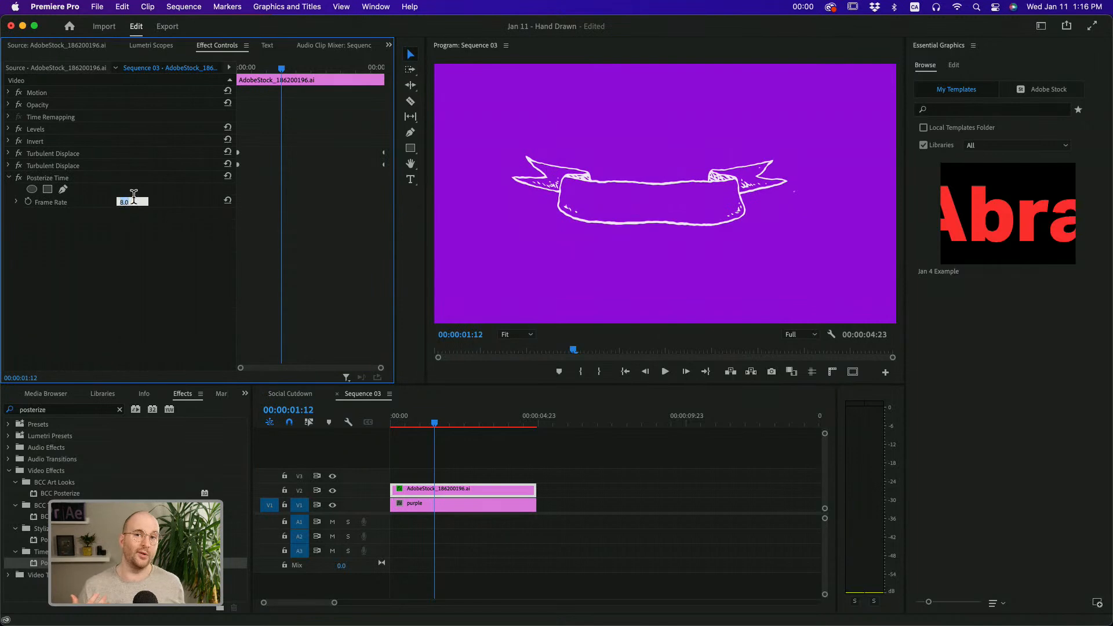
{"action": "type", "text": "5"}
{"action": "key", "text": "Return"}
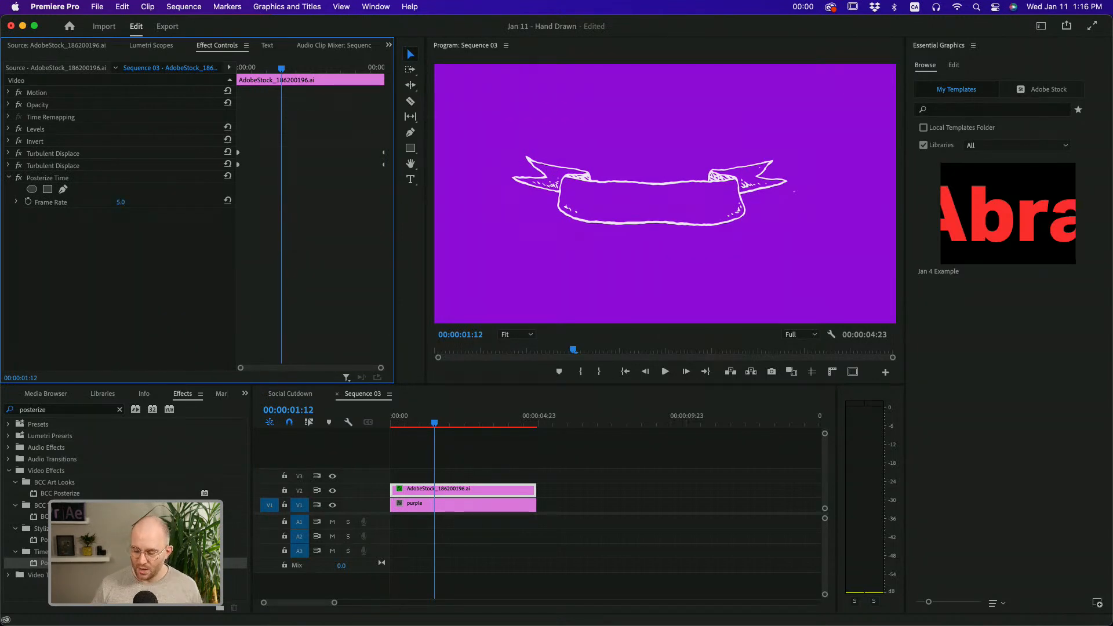
{"action": "key", "text": "Return"}
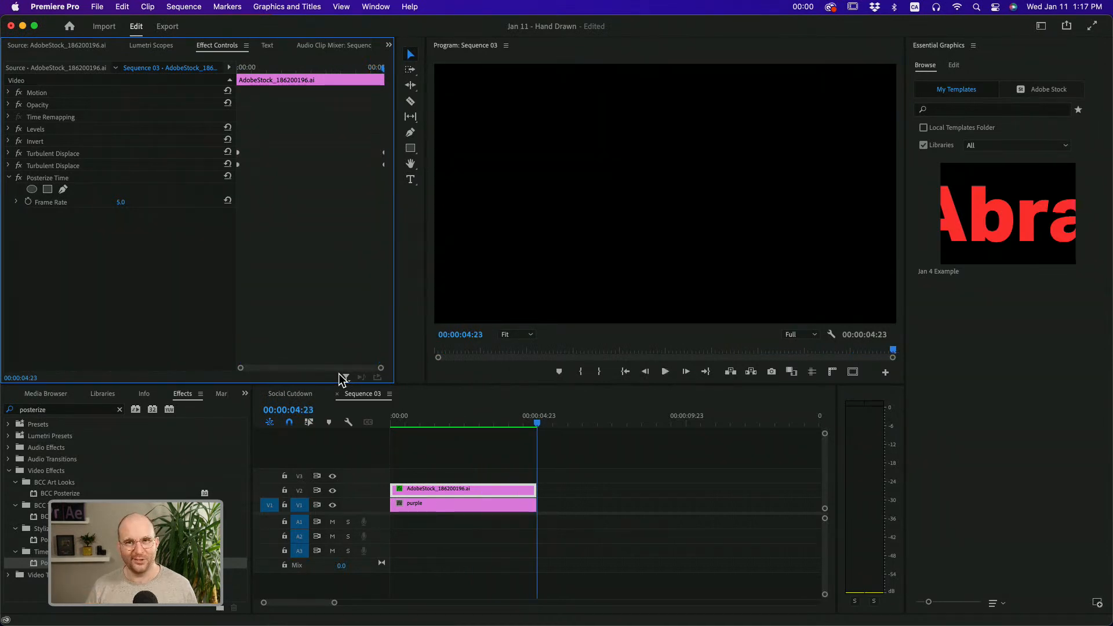
{"action": "left_click_drag", "start_coordinate": [405, 424], "coordinate": [436, 438]}
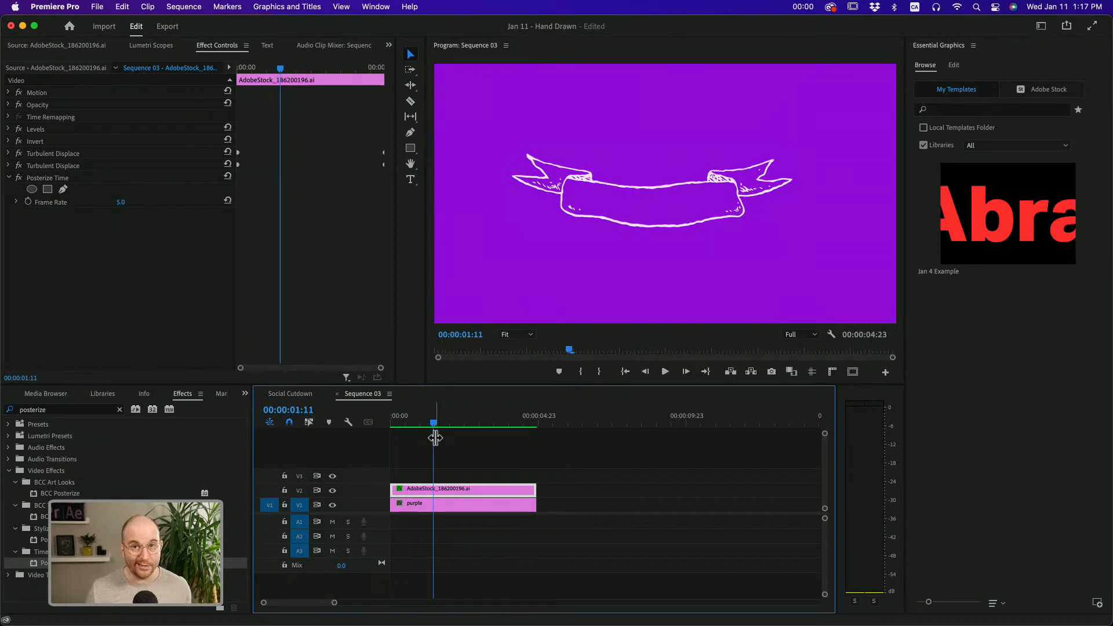
Add a "Wiggle This!" text graphic at 00:00:06:22, in the empty part of the timeline after the ribbon clips
{"action": "left_click", "coordinate": [619, 440]}
{"action": "left_click", "coordinate": [595, 424]}
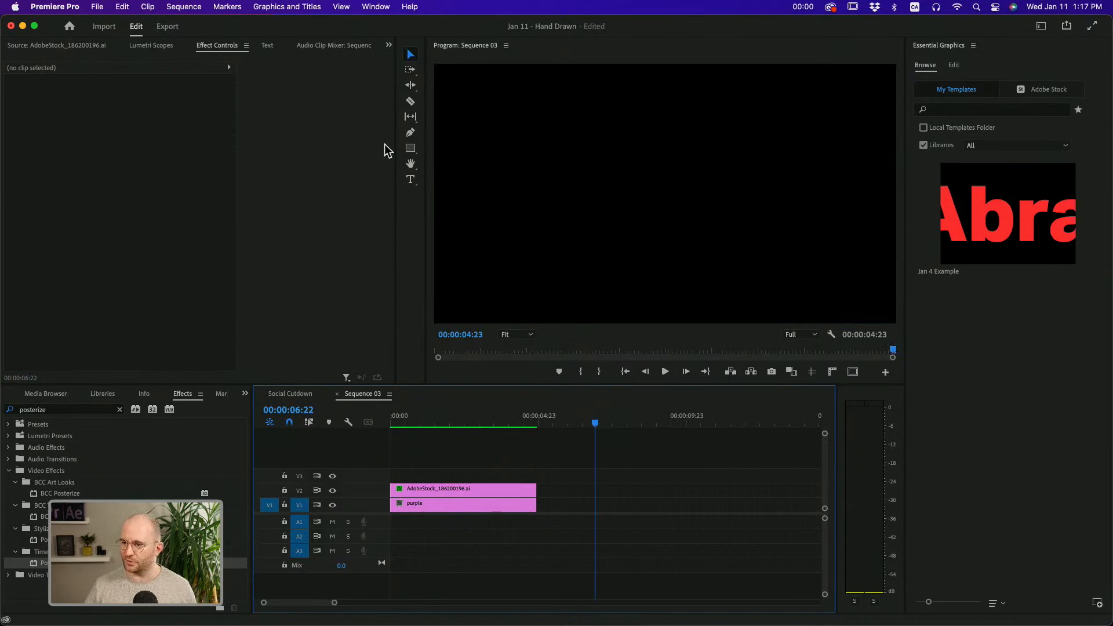
{"action": "left_click", "coordinate": [410, 179]}
{"action": "left_click", "coordinate": [597, 180]}
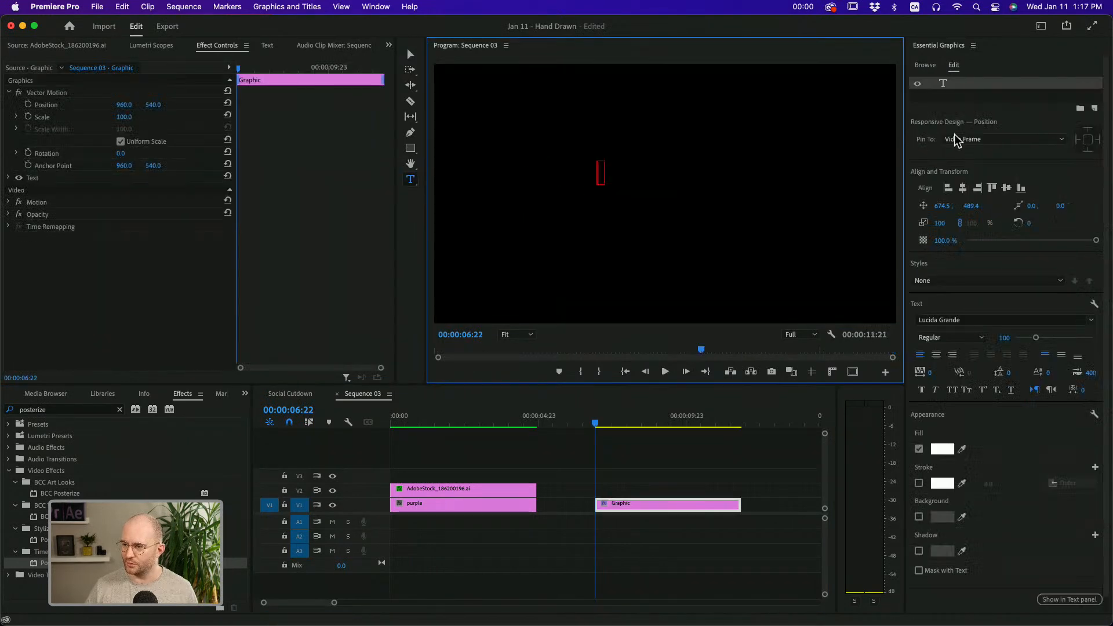
{"action": "type", "text": "Wigg"}
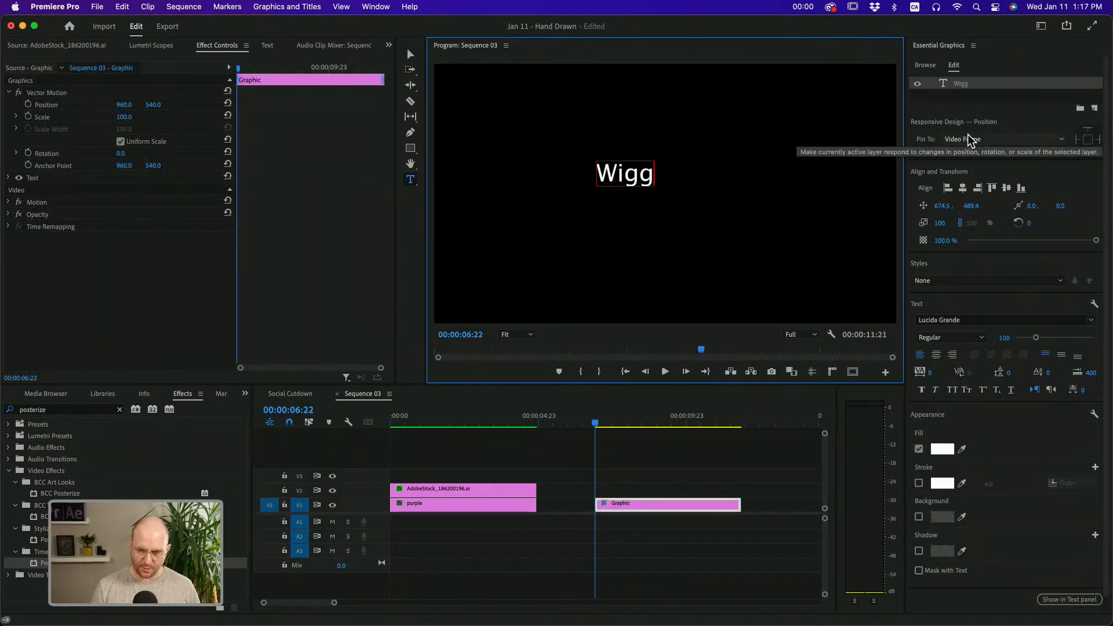
{"action": "type", "text": "le This!"}
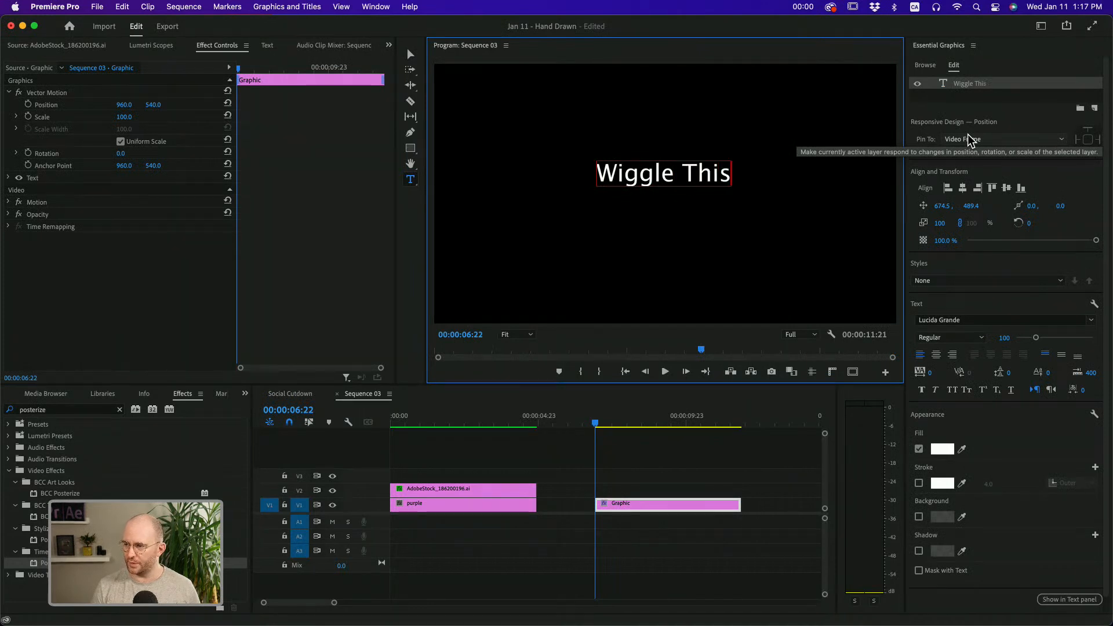
{"action": "key", "text": "Return"}
{"action": "key", "text": "BackSpace"}
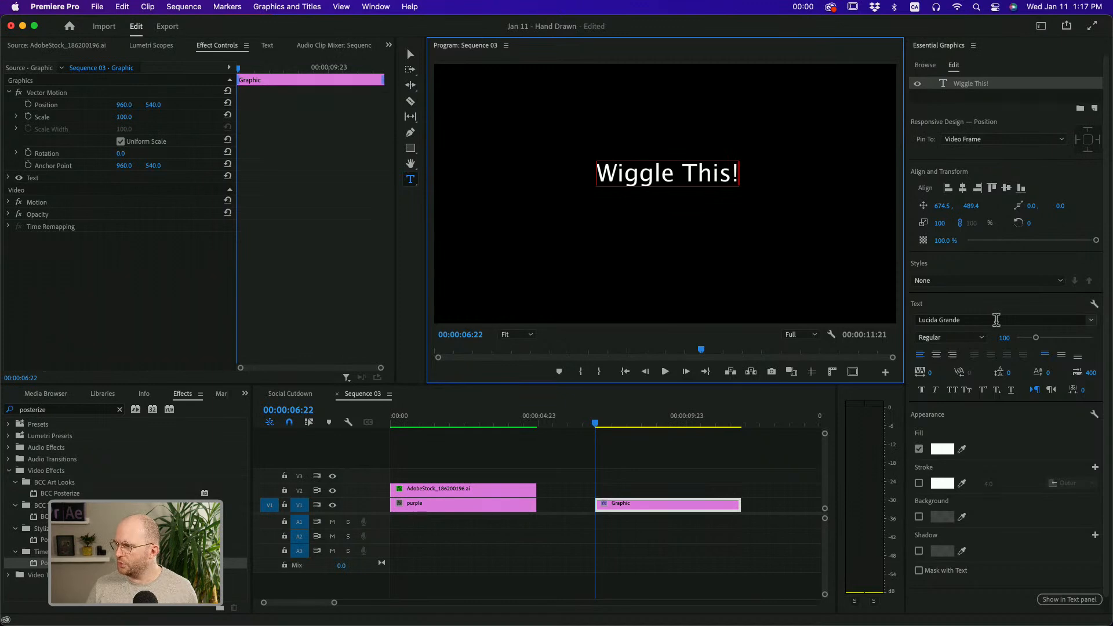
Try to change the "Wiggle This!" title's font to Luminari without selecting its characters
{"action": "left_click", "coordinate": [999, 319]}
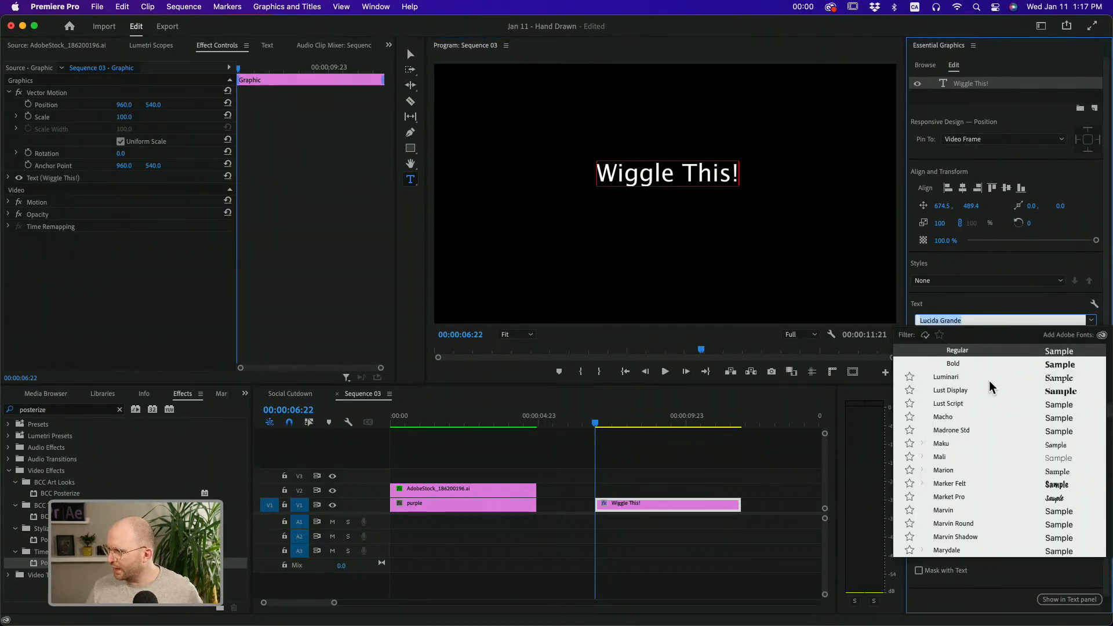
{"action": "left_click", "coordinate": [960, 378]}
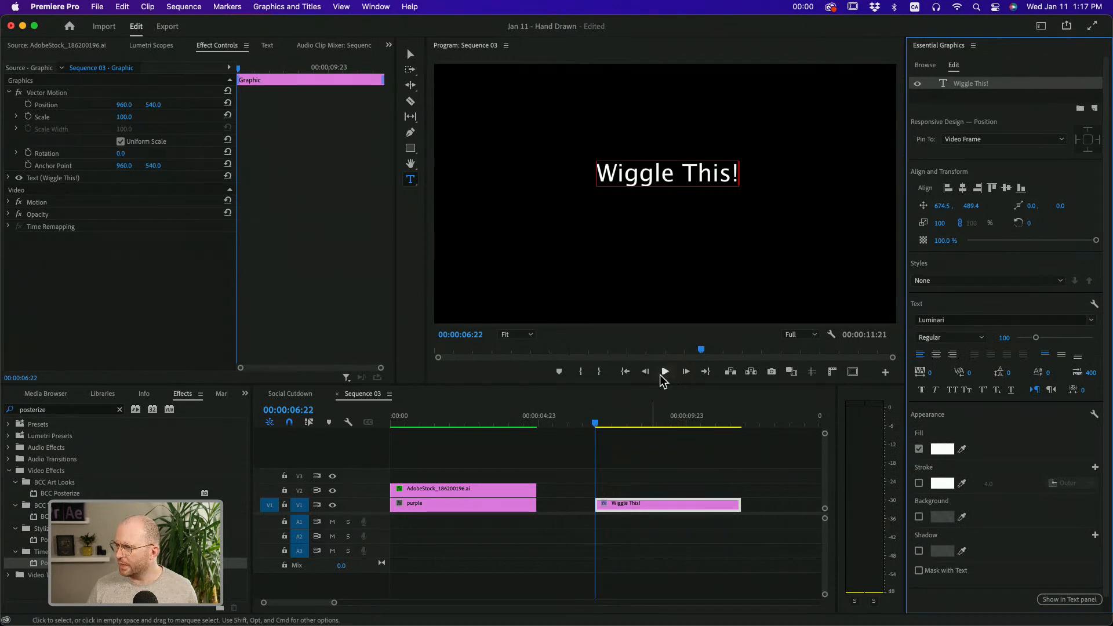
{"action": "left_click", "coordinate": [629, 423]}
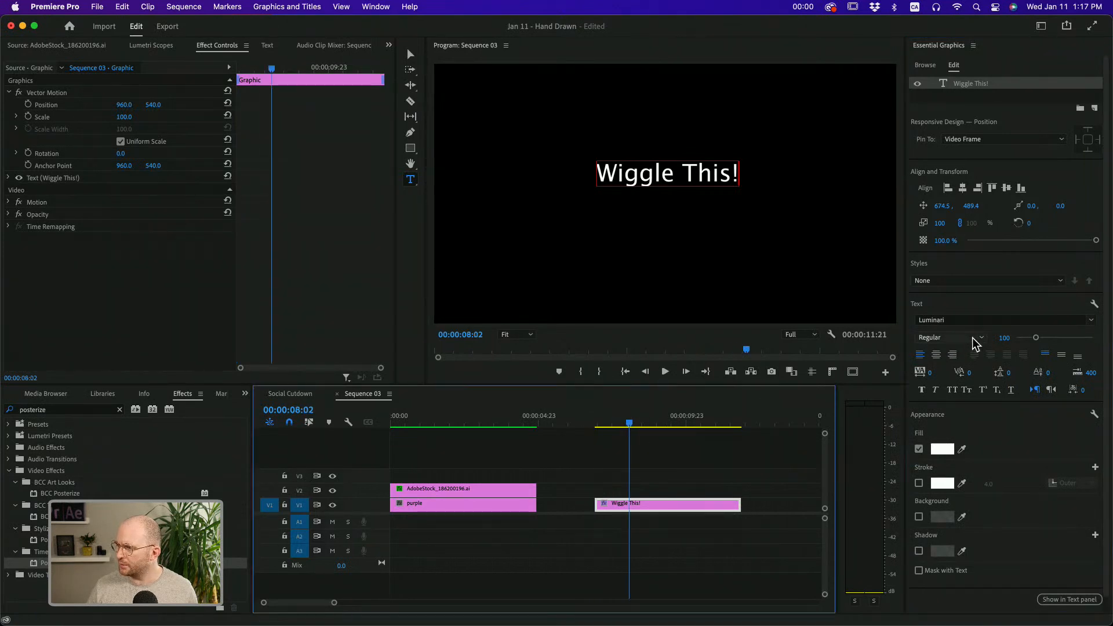
{"action": "left_click", "coordinate": [971, 320]}
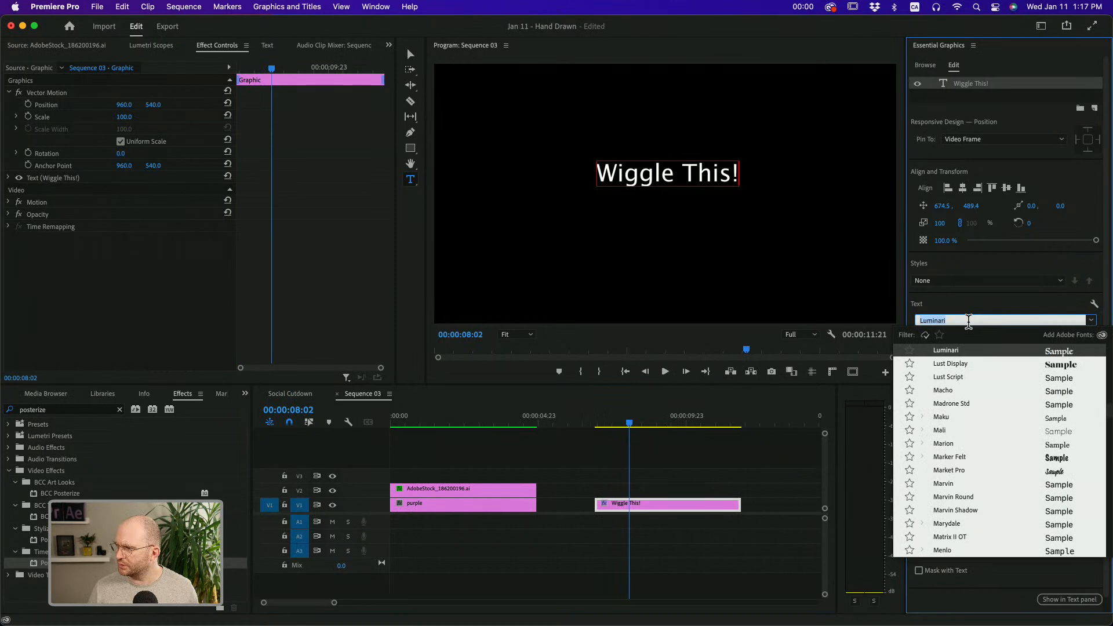
{"action": "key", "text": "Escape"}
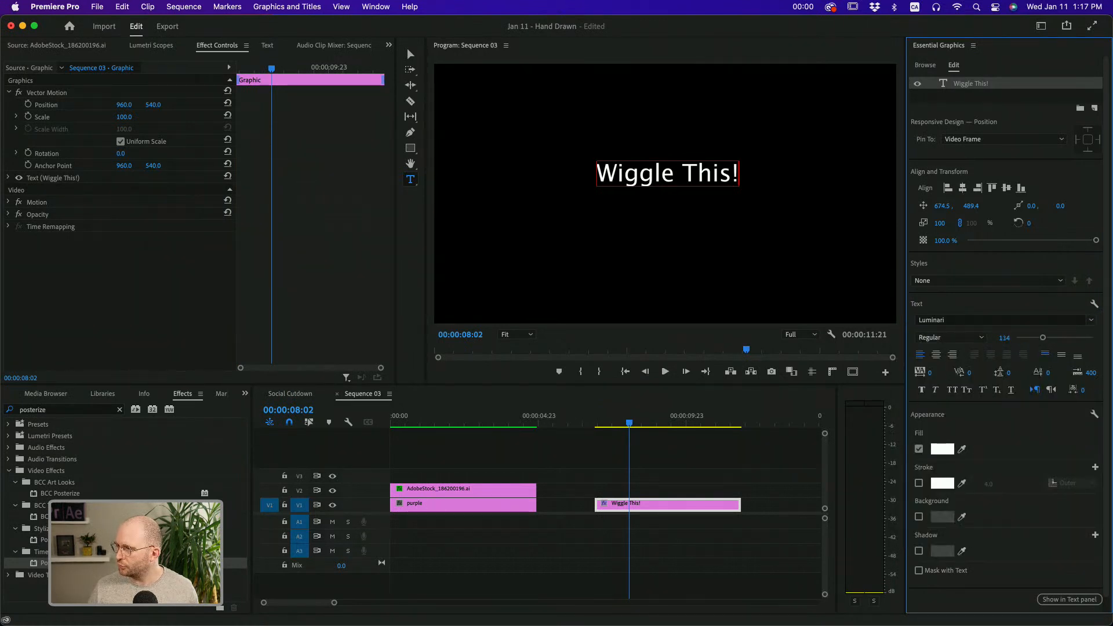
Select all characters of the "Wiggle This!" title and set the font to Luminari at size 254
{"action": "left_click", "coordinate": [699, 175]}
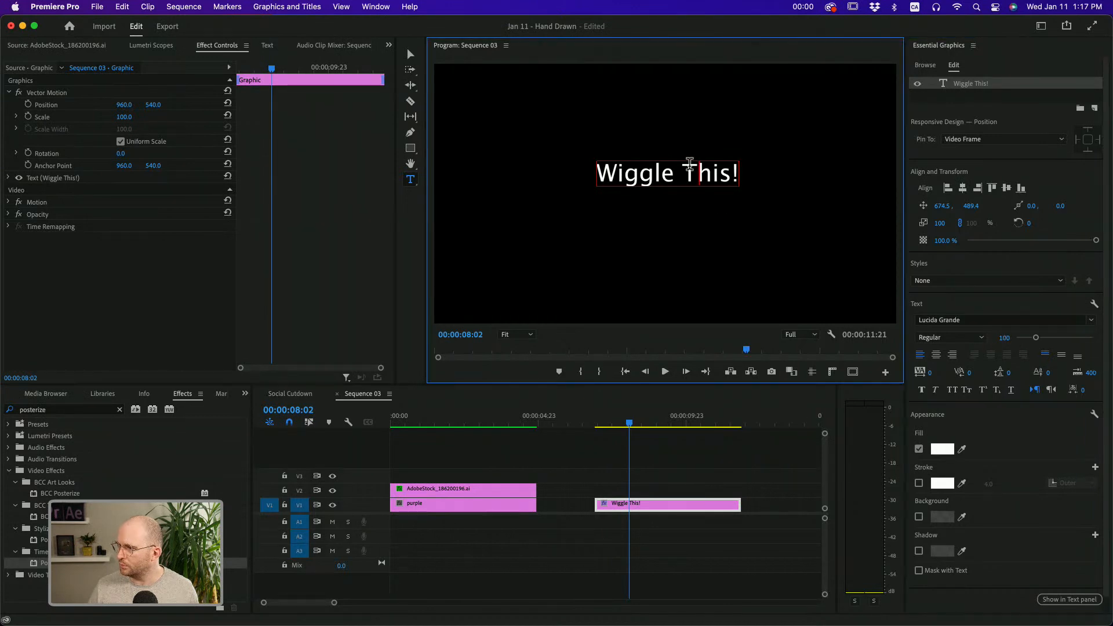
{"action": "triple_click", "coordinate": [698, 169]}
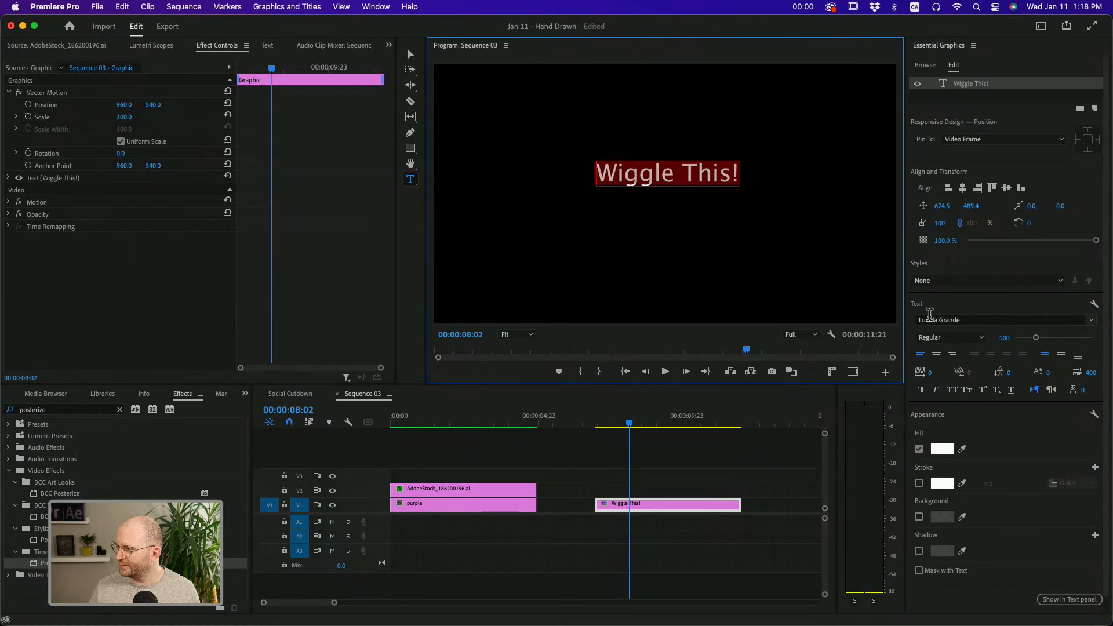
{"action": "left_click", "coordinate": [928, 320]}
{"action": "left_click", "coordinate": [942, 378]}
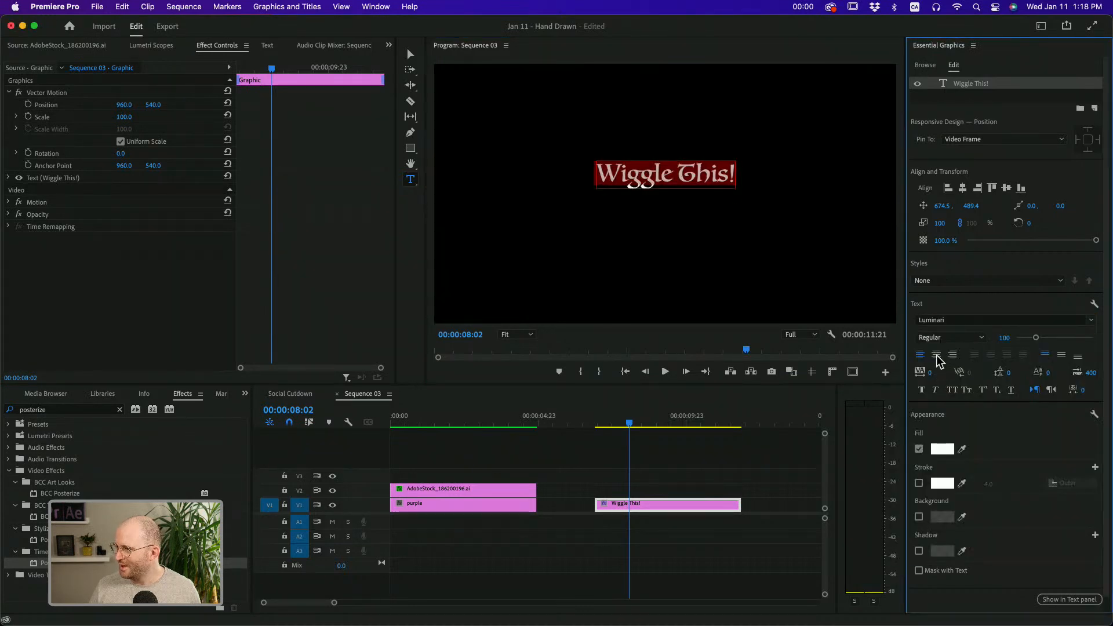
{"action": "left_click_drag", "start_coordinate": [1004, 337], "coordinate": [1093, 337]}
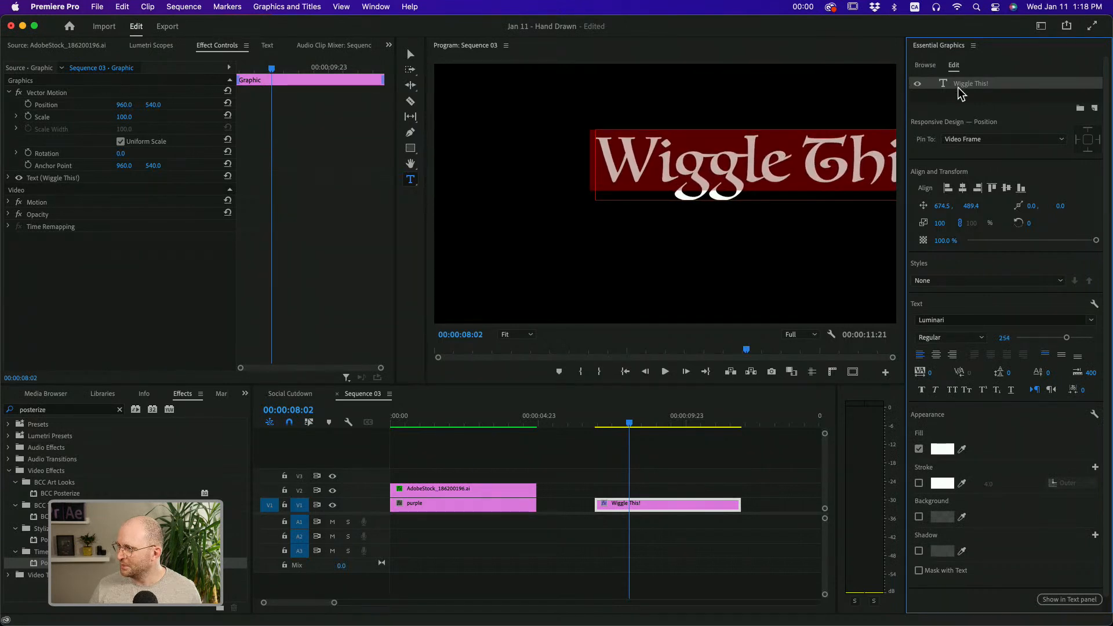
Center the title horizontally and vertically in the frame, and deselect the text layer
{"action": "left_click", "coordinate": [962, 188]}
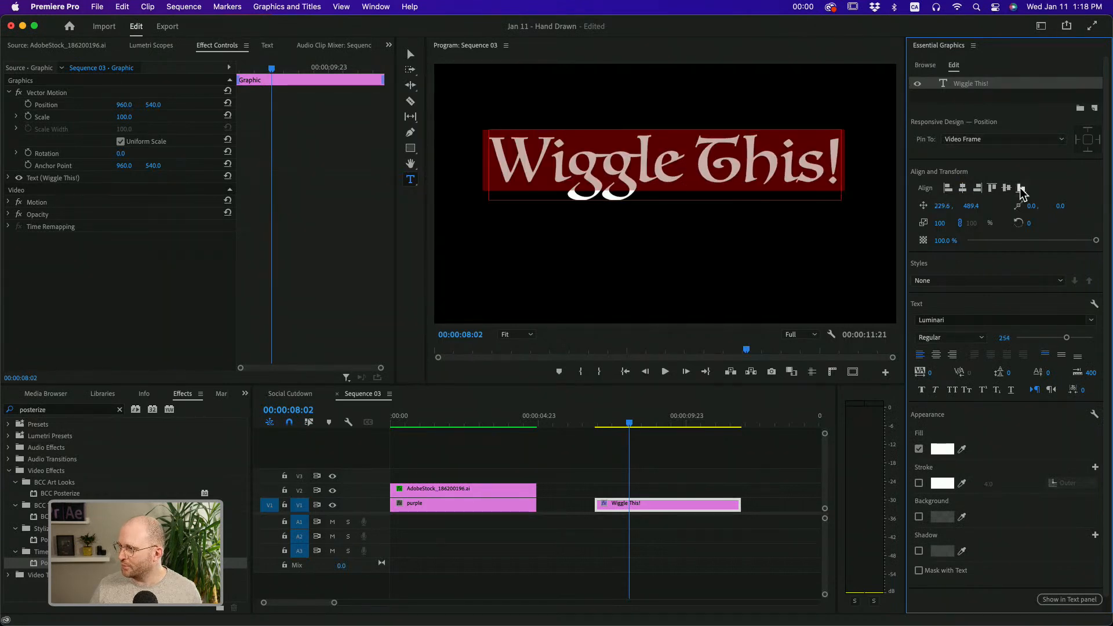
{"action": "left_click", "coordinate": [1008, 189]}
{"action": "left_click", "coordinate": [980, 100]}
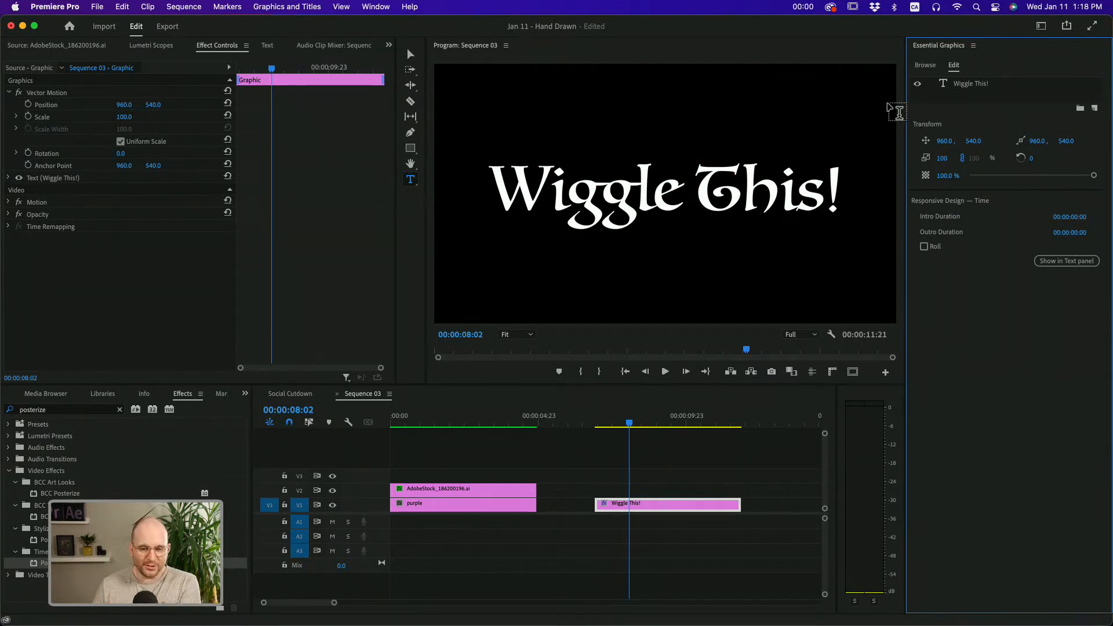
Paste the ribbon clip's two Turbulent Displace effects and Posterize Time onto the "Wiggle This!" title, leaving out Motion, Levels and Invert
{"action": "left_click", "coordinate": [611, 504]}
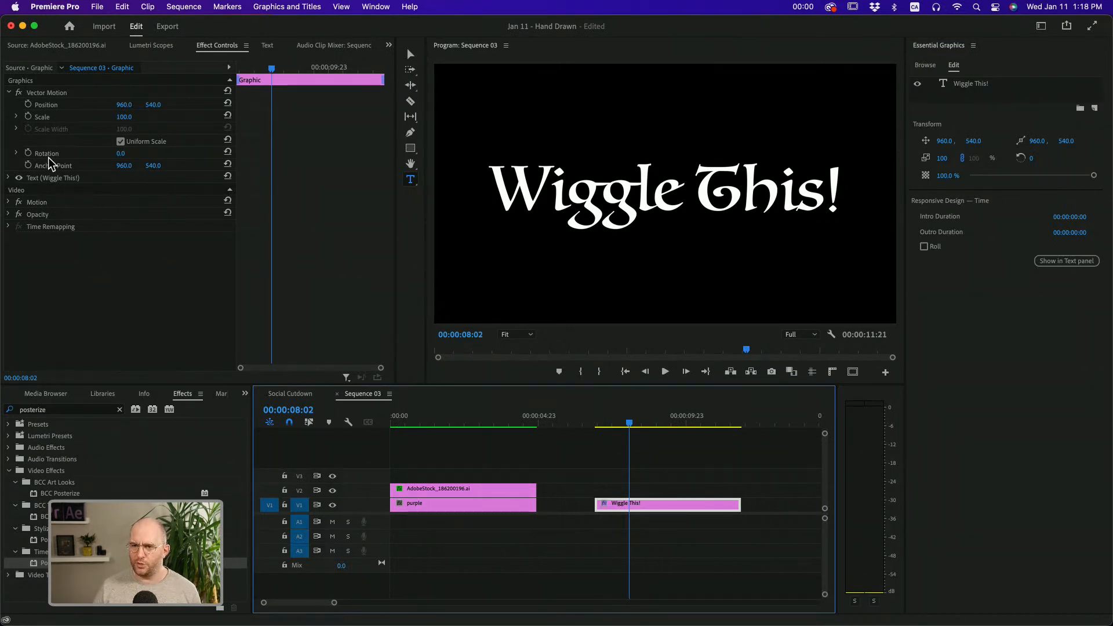
{"action": "left_click", "coordinate": [9, 93]}
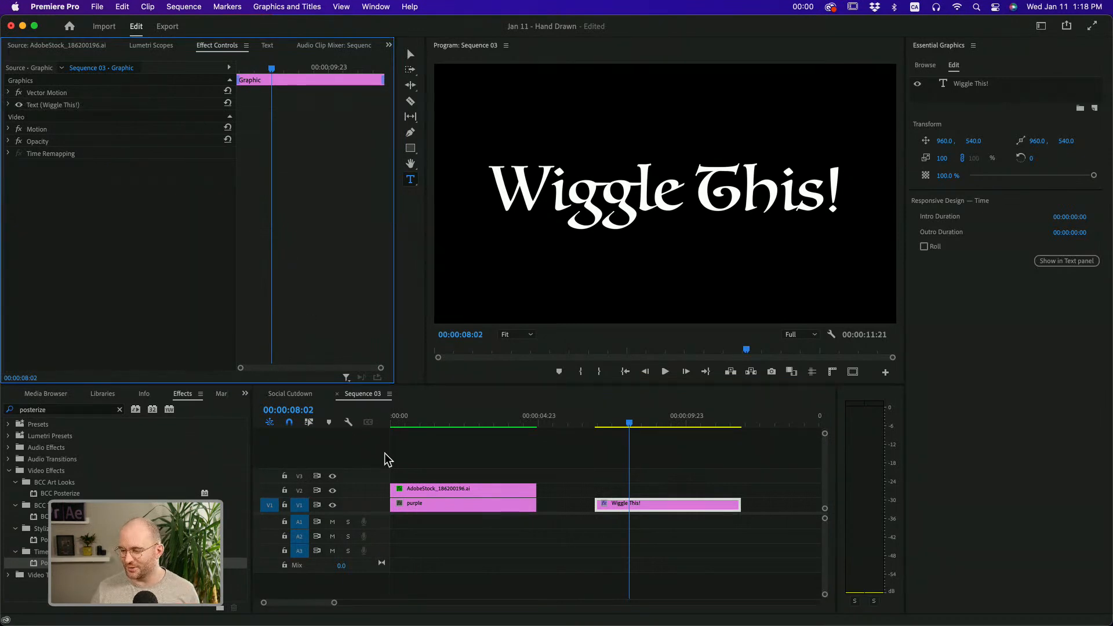
{"action": "left_click", "coordinate": [428, 489]}
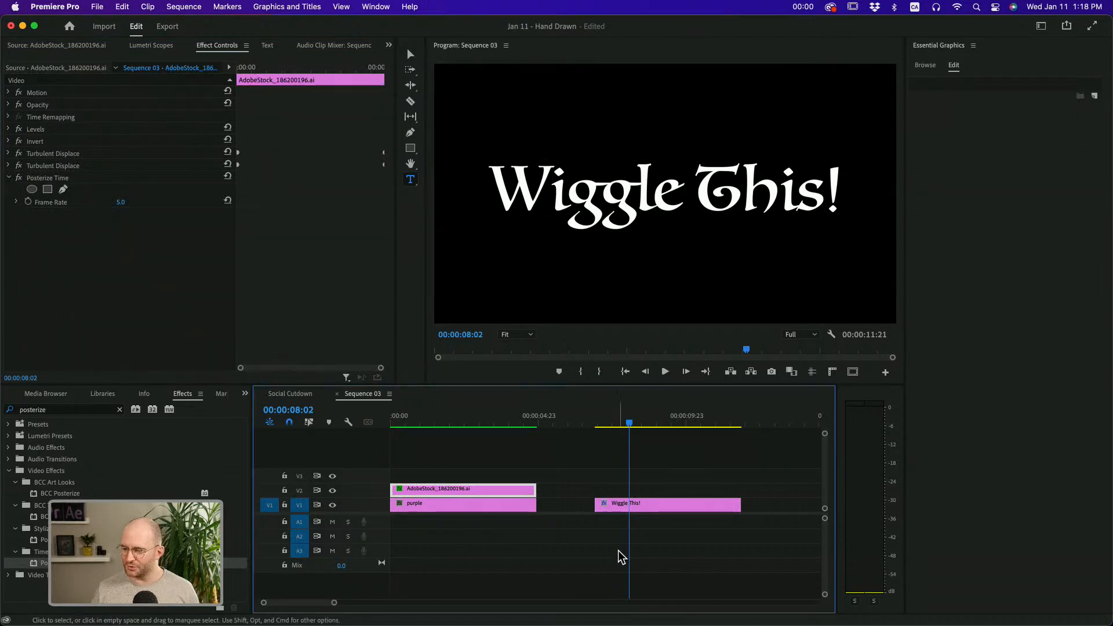
{"action": "left_click", "coordinate": [631, 508]}
{"action": "right_click", "coordinate": [632, 509]}
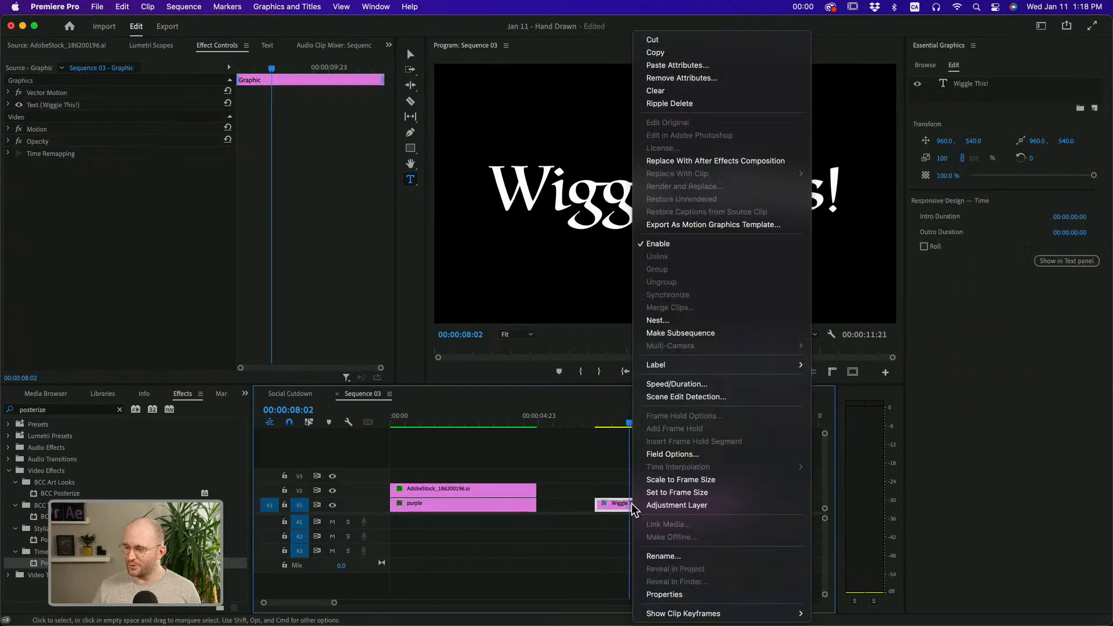
{"action": "left_click", "coordinate": [677, 65]}
{"action": "left_click_drag", "start_coordinate": [597, 111], "coordinate": [444, 92]}
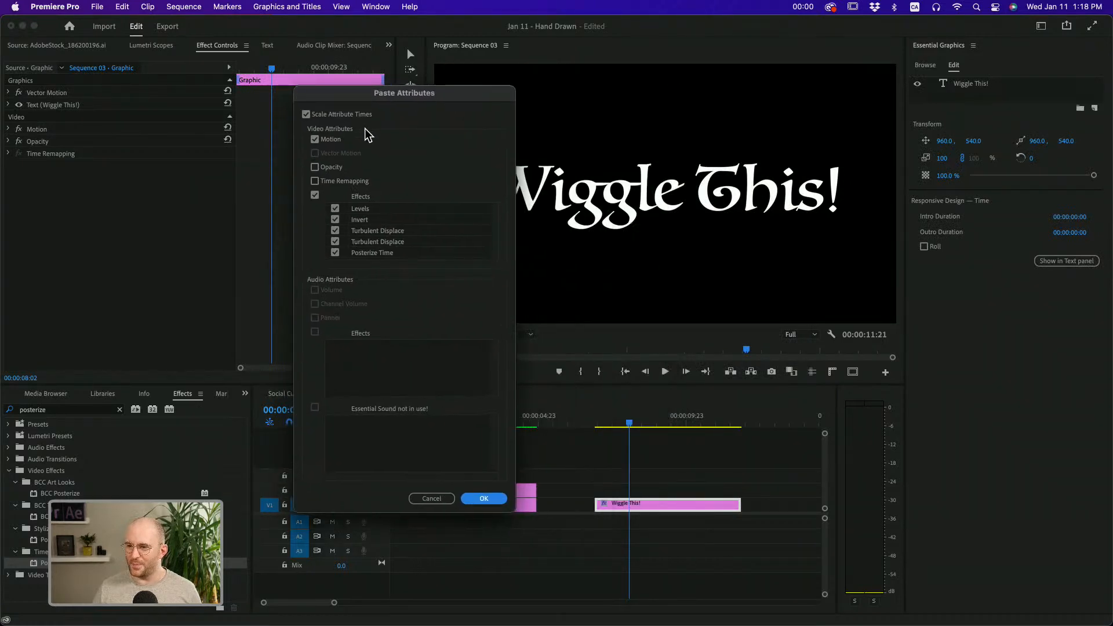
{"action": "left_click", "coordinate": [319, 141]}
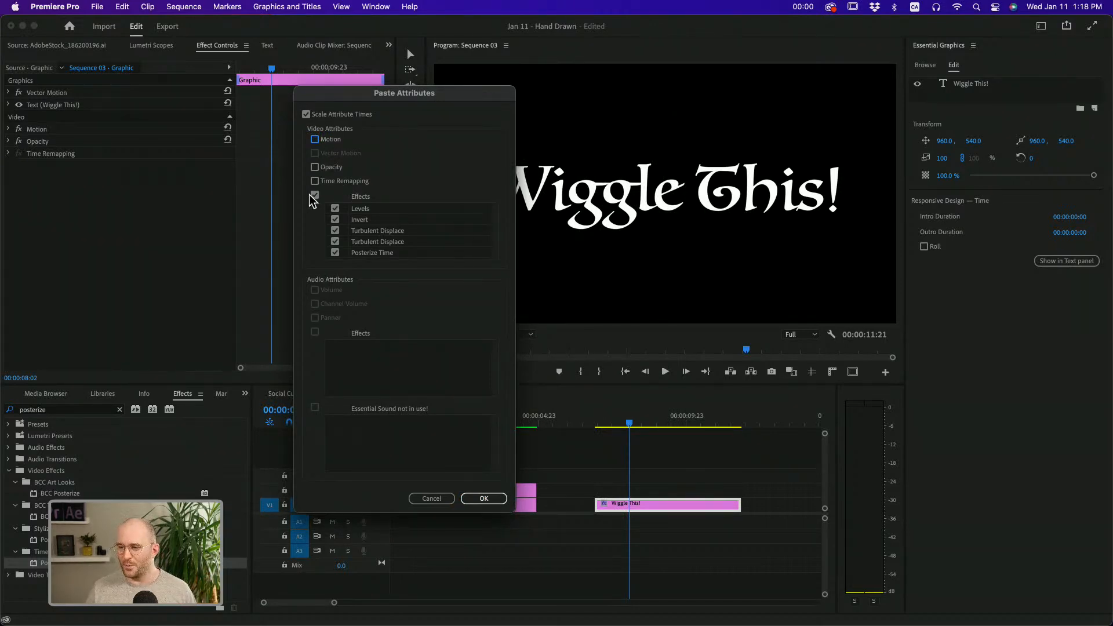
{"action": "left_click", "coordinate": [335, 209]}
{"action": "left_click", "coordinate": [335, 220]}
{"action": "left_click", "coordinate": [481, 500]}
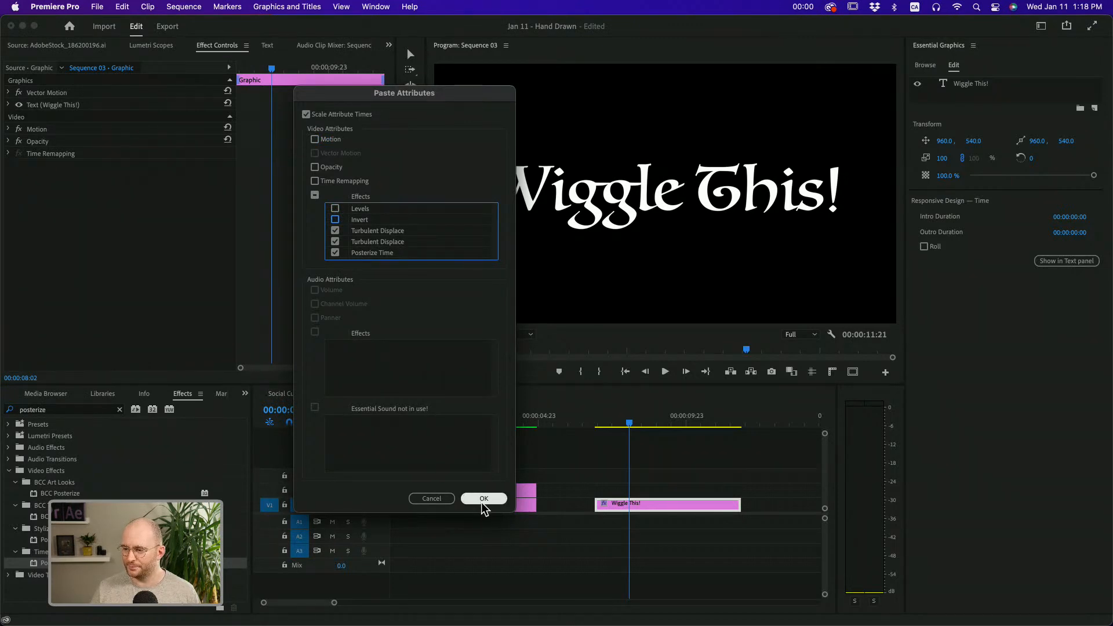
{"action": "left_click", "coordinate": [484, 500]}
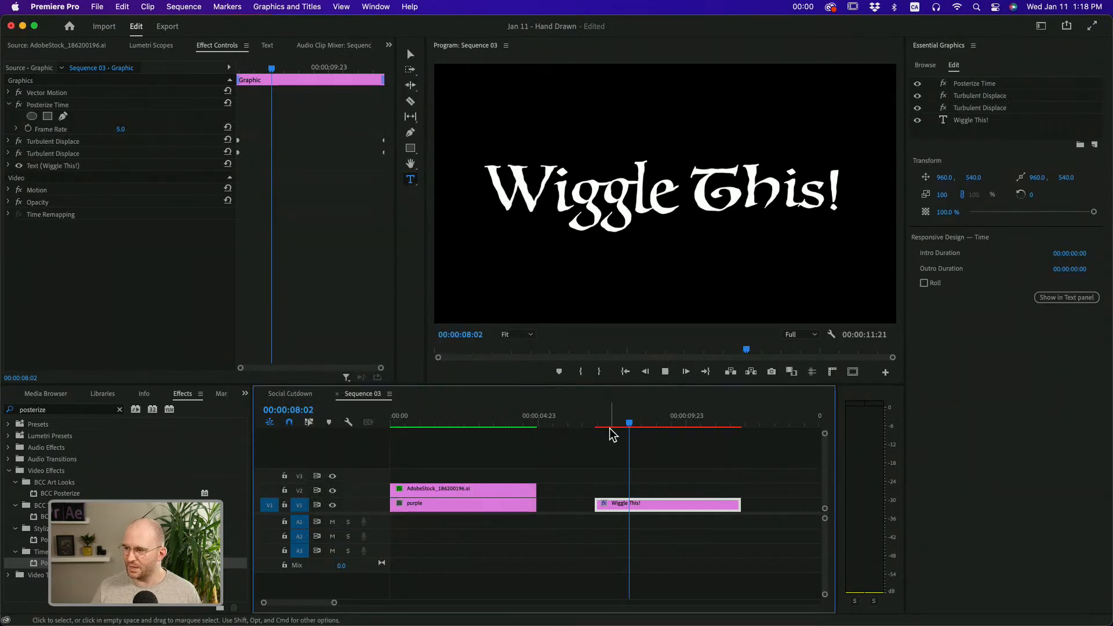
Preview the title, undo its pasted effects, and move the clip up to track V3 at 00:00:06:22
{"action": "key", "text": "space"}
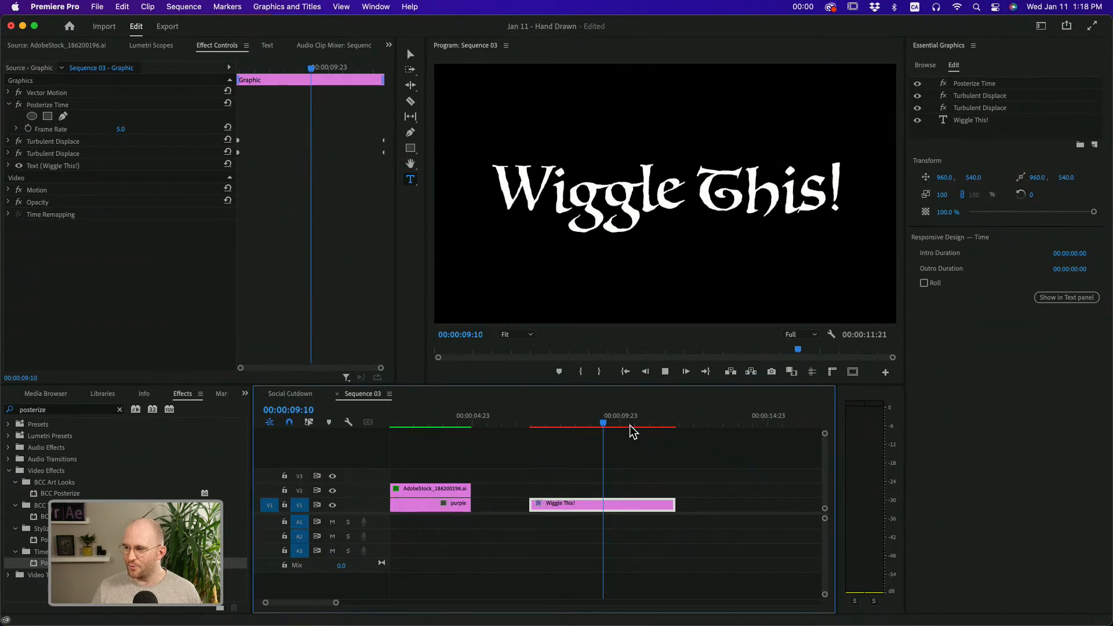
{"action": "key", "text": "space"}
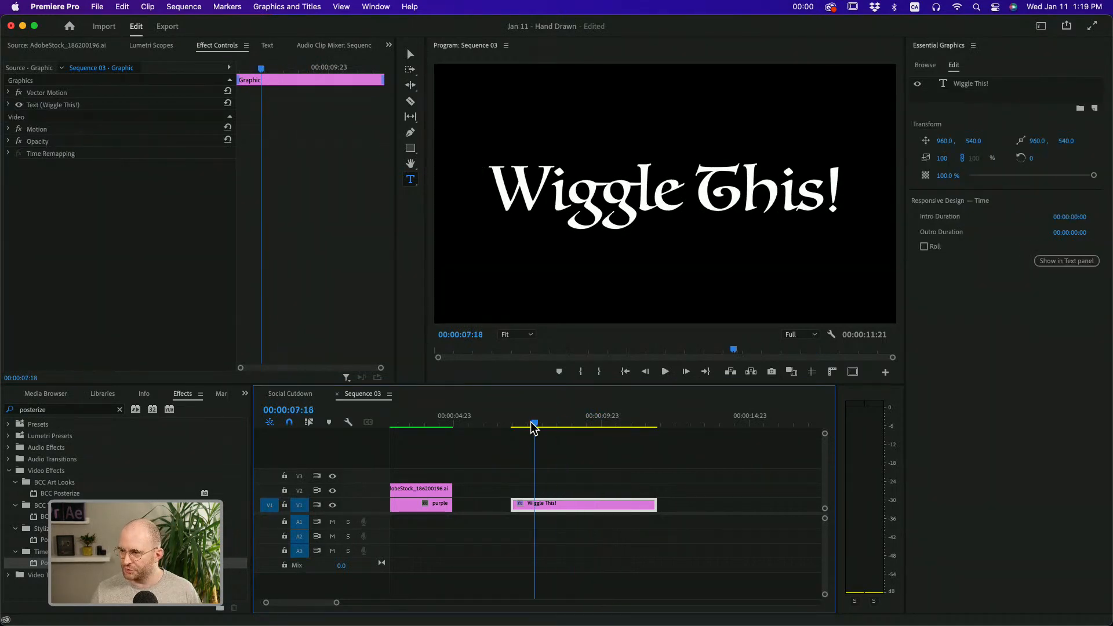
{"action": "left_click_drag", "start_coordinate": [532, 425], "coordinate": [512, 426]}
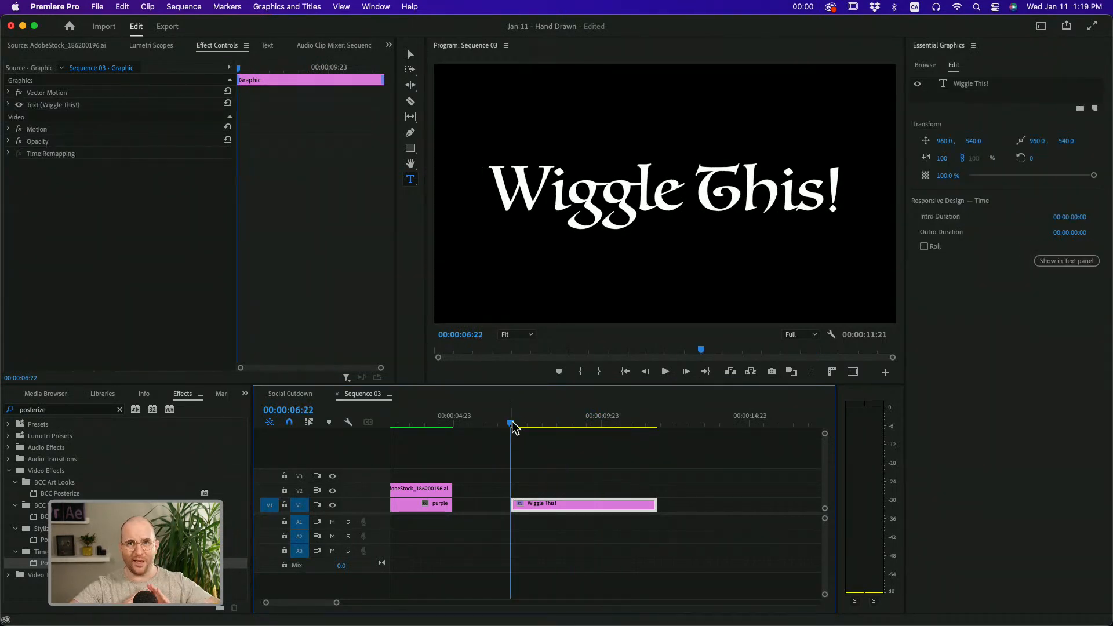
{"action": "left_click_drag", "start_coordinate": [537, 505], "coordinate": [533, 478]}
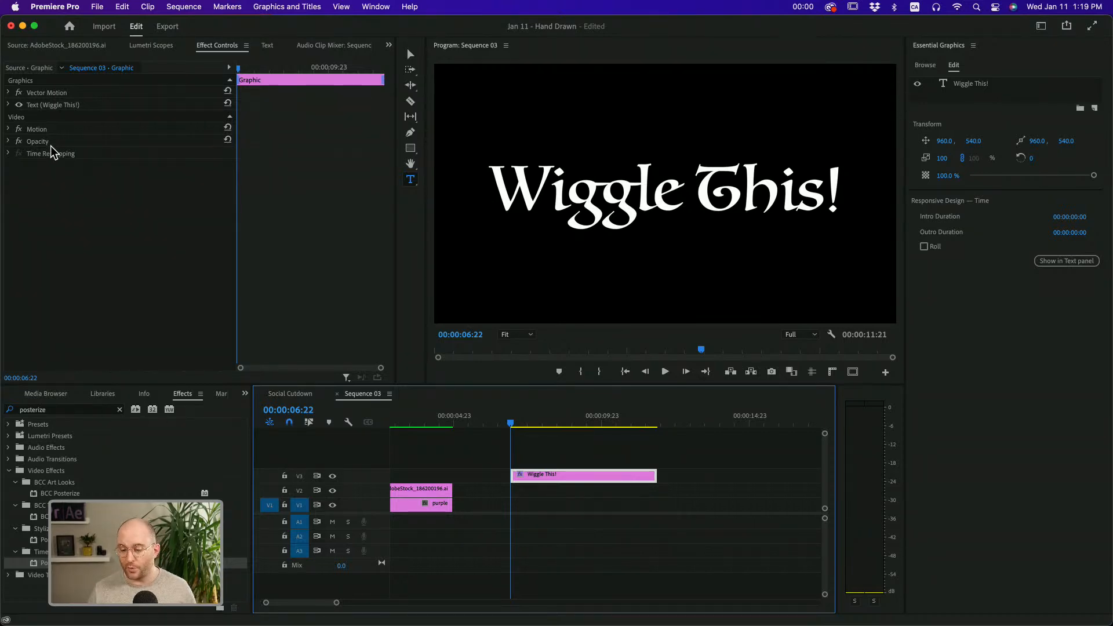
Examine the ribbon clip's Posterize Time and two Turbulent Displace effects with the playhead at 00:00:03:12
{"action": "left_click", "coordinate": [427, 493]}
{"action": "left_click_drag", "start_coordinate": [419, 423], "coordinate": [409, 422]}
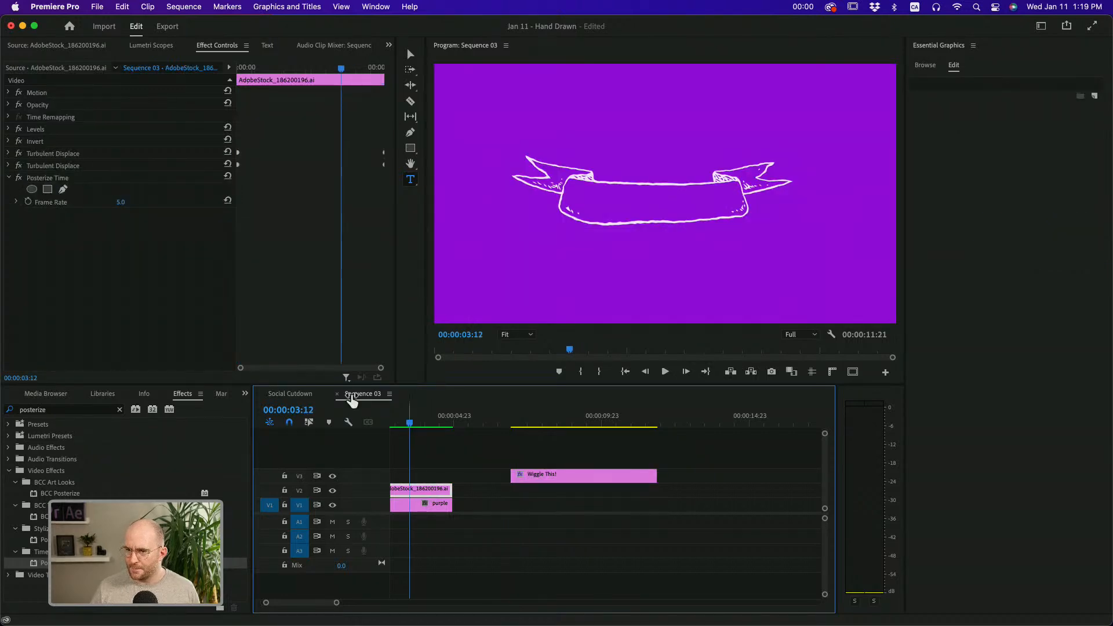
{"action": "left_click", "coordinate": [55, 178]}
{"action": "left_click", "coordinate": [53, 166]}
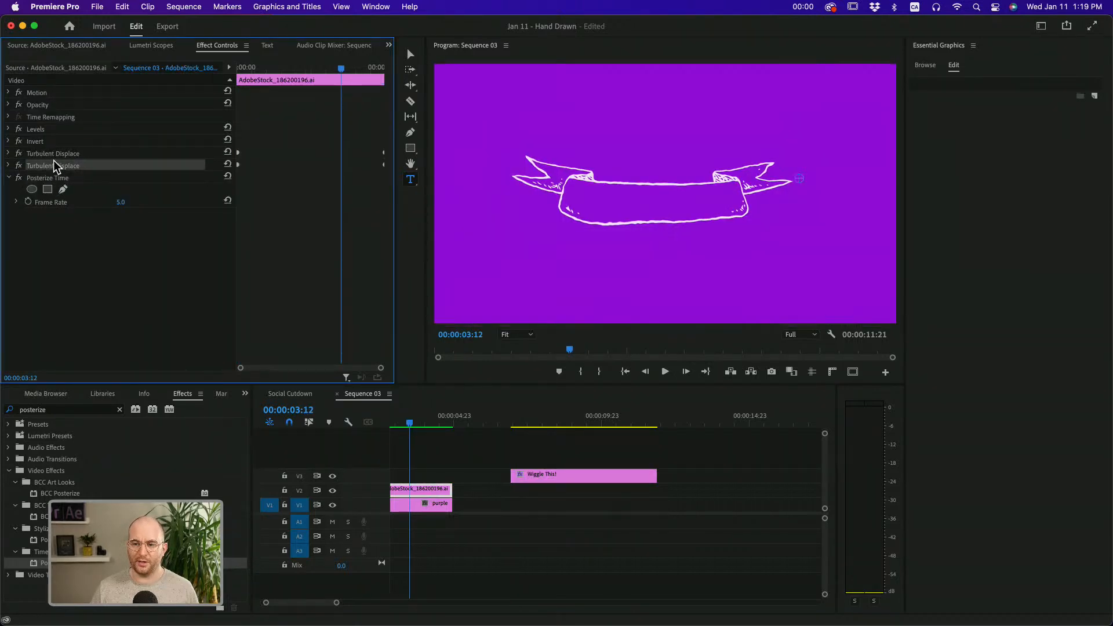
{"action": "left_click", "coordinate": [53, 155]}
{"action": "left_click", "coordinate": [68, 227]}
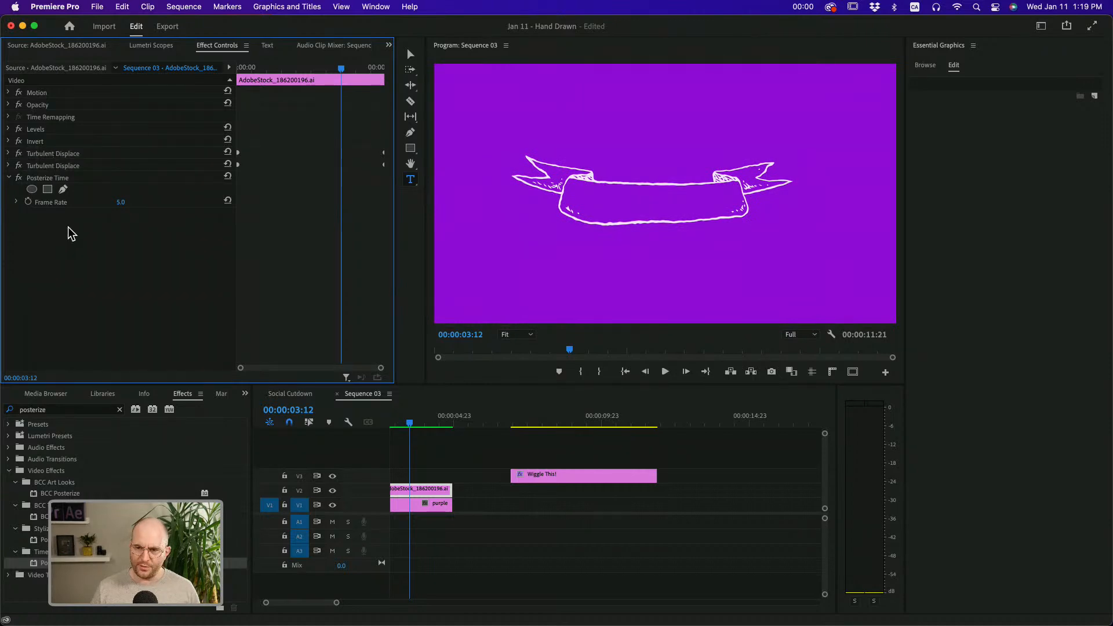
{"action": "left_click", "coordinate": [53, 153]}
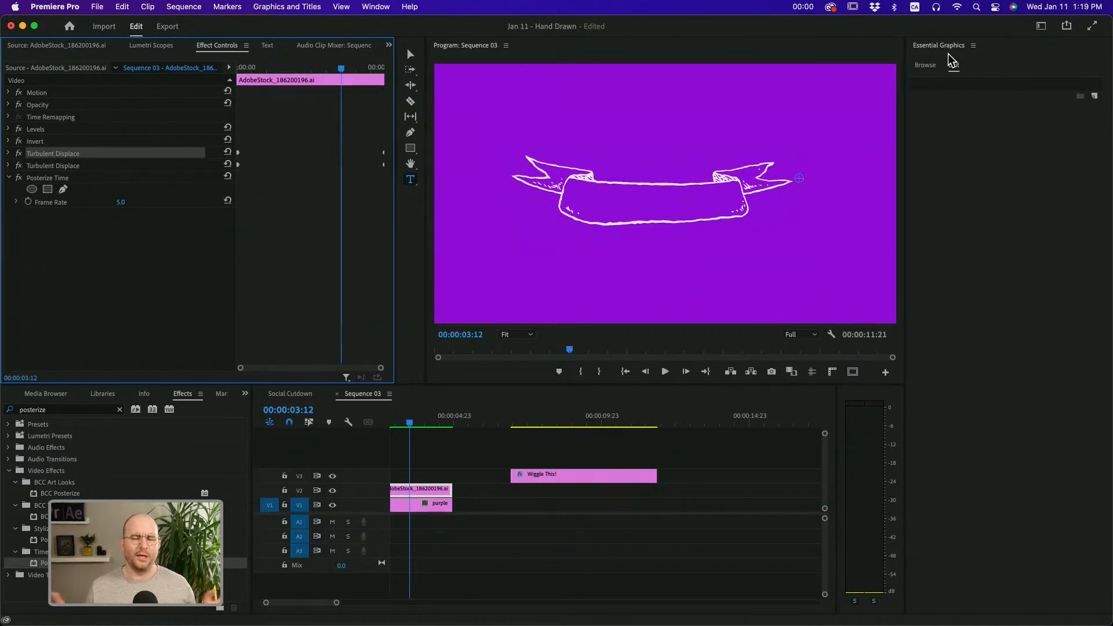
Find the Turbulent Displace effect by searching for "turbule" and apply it to the "Wiggle This!" title at 00:00:08:10
{"action": "left_click", "coordinate": [584, 423]}
{"action": "left_click_drag", "start_coordinate": [586, 424], "coordinate": [556, 433]}
{"action": "left_click", "coordinate": [556, 476]}
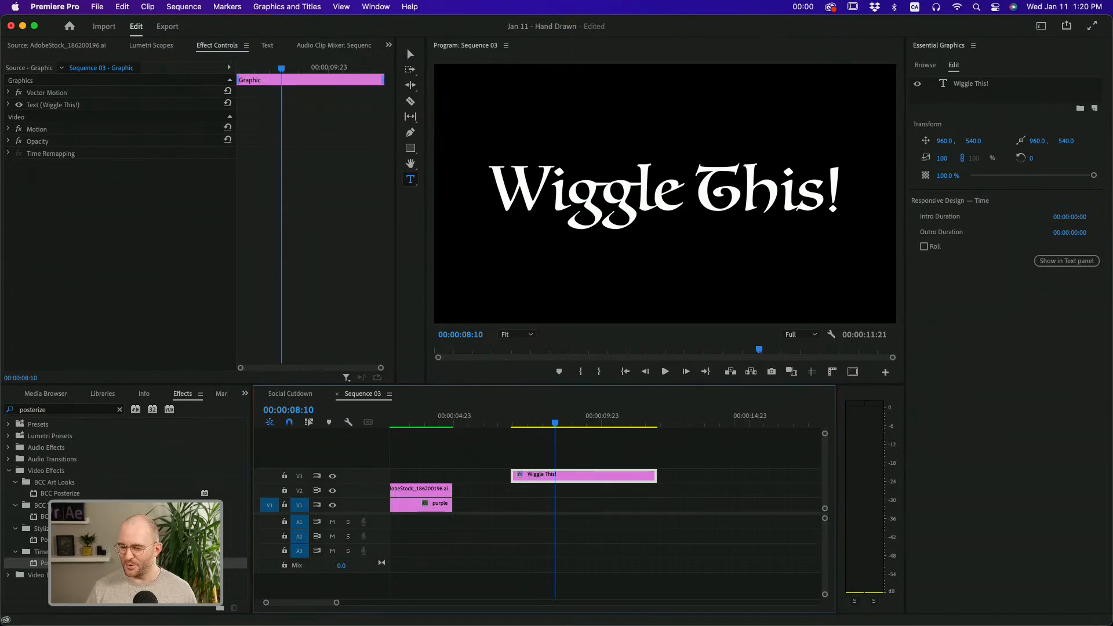
{"action": "left_click", "coordinate": [72, 410]}
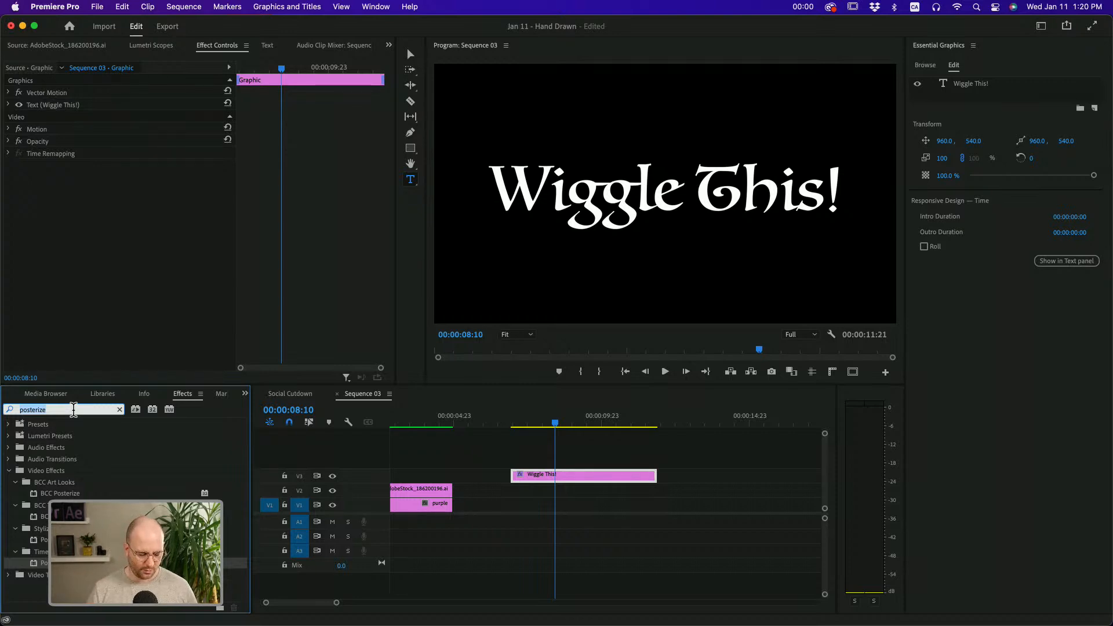
{"action": "type", "text": "turbule"}
{"action": "left_click_drag", "start_coordinate": [43, 516], "coordinate": [531, 475]}
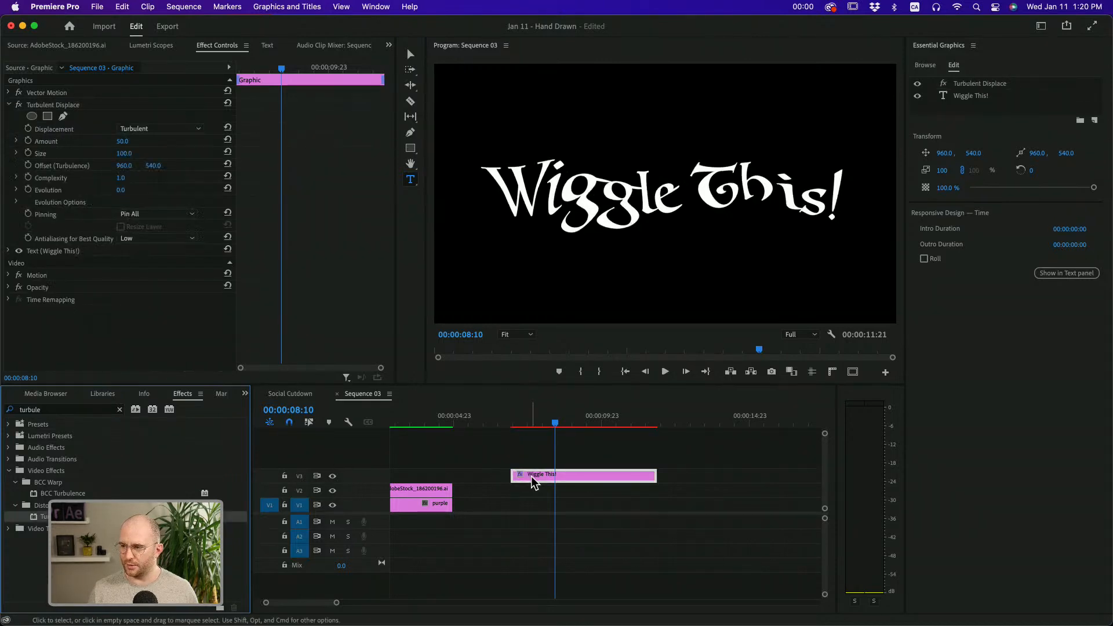
Set the title's Turbulent Displace Amount to 20 and Size to 20
{"action": "left_click", "coordinate": [123, 142]}
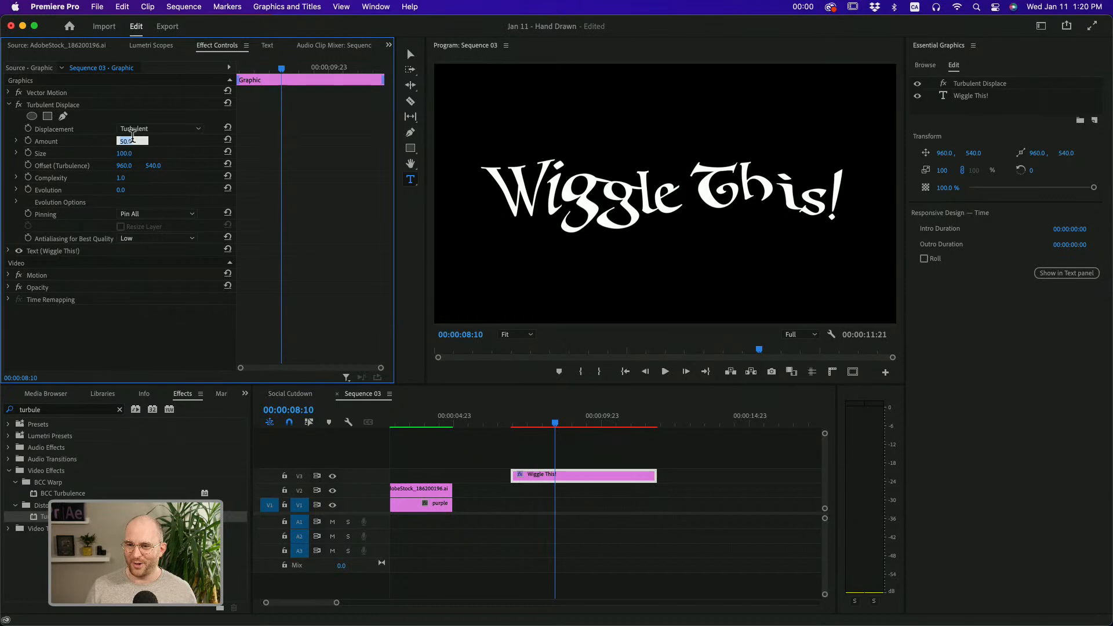
{"action": "key", "text": "Tab"}
{"action": "type", "text": "20"}
{"action": "key", "text": "Return"}
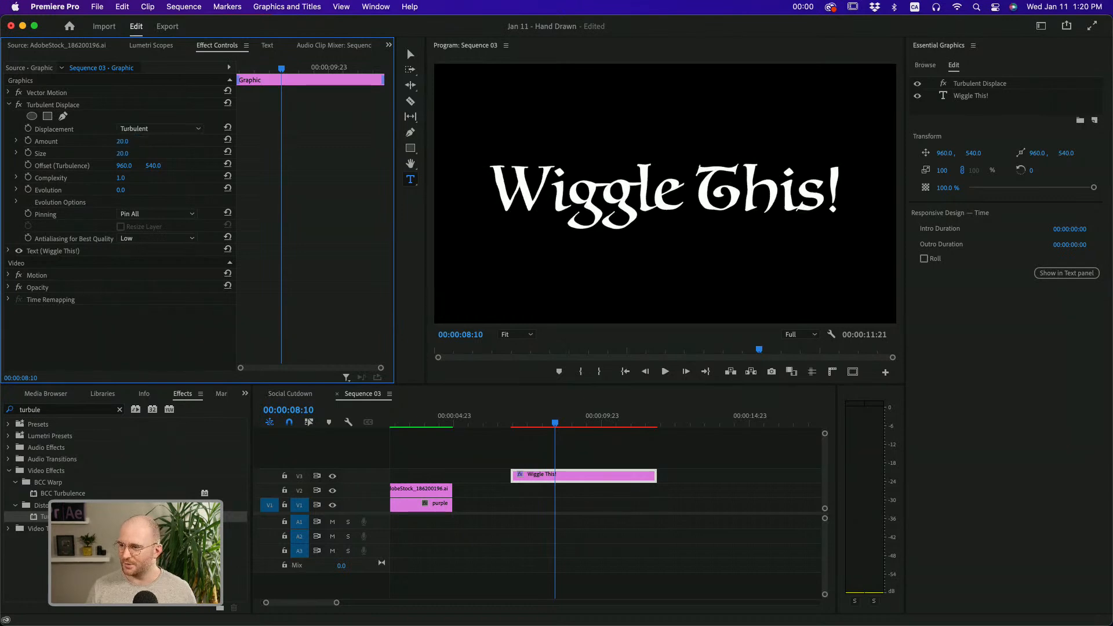
Try Turbulent Displace sizes of 5 and 10 and an Amount of 50 on the title, and settle on Size 5 with Amount 56
{"action": "left_click", "coordinate": [131, 151]}
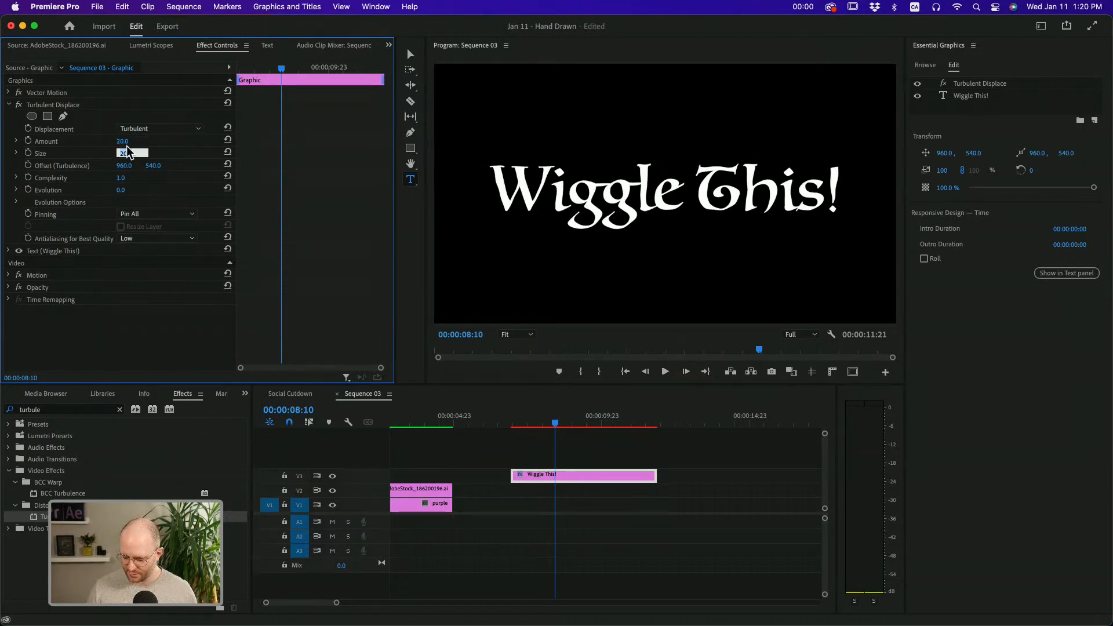
{"action": "type", "text": "5"}
{"action": "key", "text": "Return"}
{"action": "left_click", "coordinate": [132, 152]}
{"action": "type", "text": "10"}
{"action": "key", "text": "shift+Tab"}
{"action": "type", "text": "50"}
{"action": "key", "text": "Return"}
{"action": "type", "text": "5"}
{"action": "key", "text": "Return"}
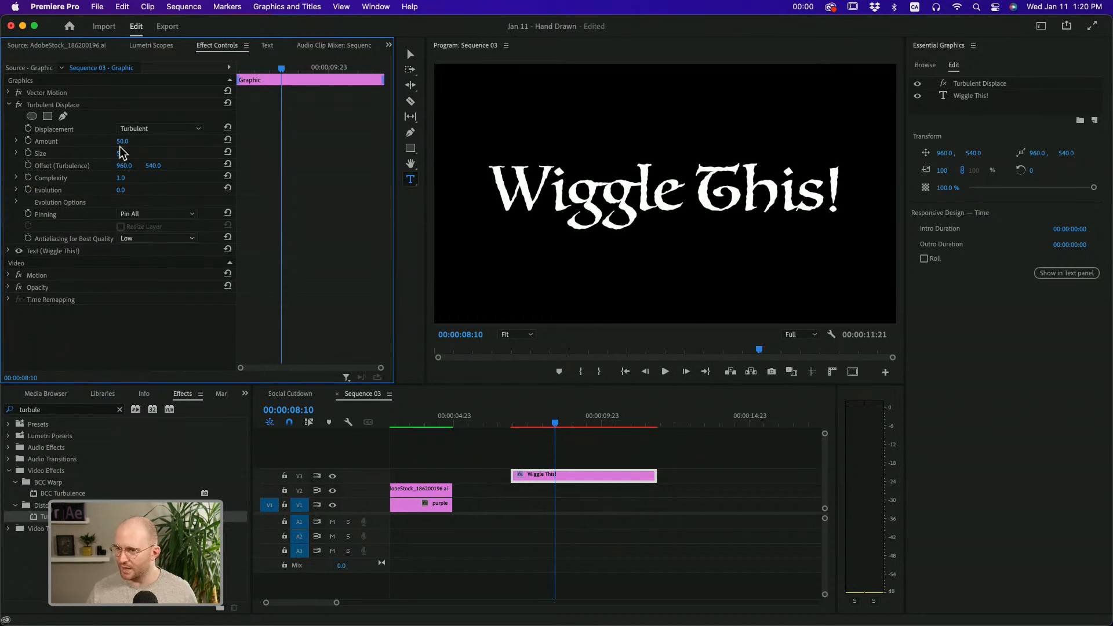
{"action": "mouse_move", "coordinate": [122, 141]}
{"action": "left_mouse_down"}
{"action": "mouse_move", "coordinate": [147, 141]}
{"action": "mouse_move", "coordinate": [132, 143]}
{"action": "left_mouse_up"}
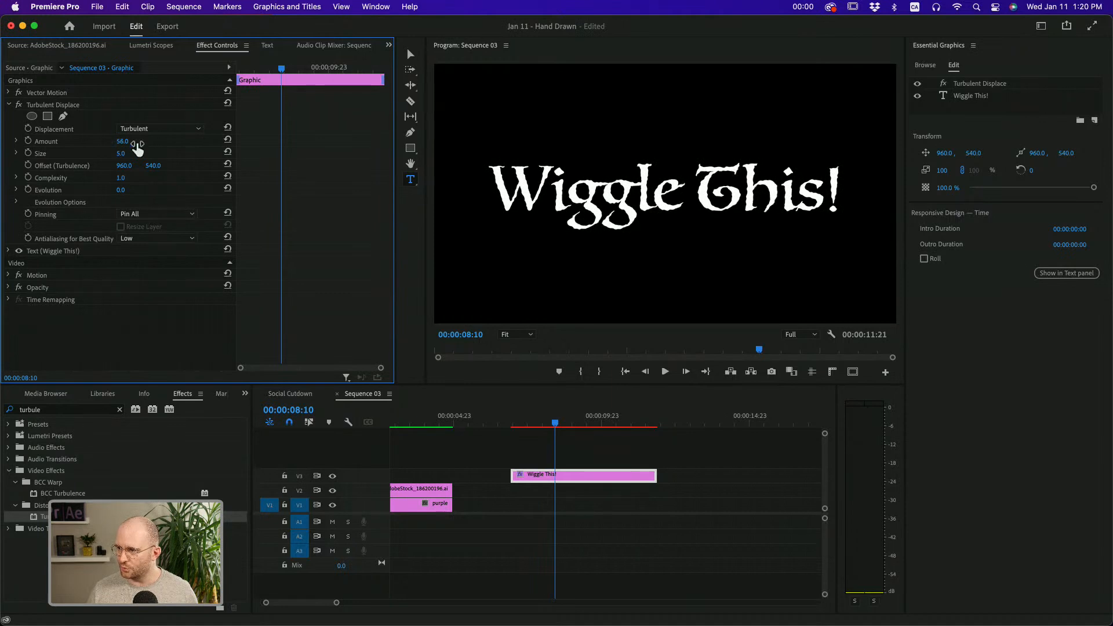
Keyframe the title's Turbulent Displace Random Seed from 0 at the clip's start to 360 at its end, and preview the animation
{"action": "left_click_drag", "start_coordinate": [259, 76], "coordinate": [210, 74]}
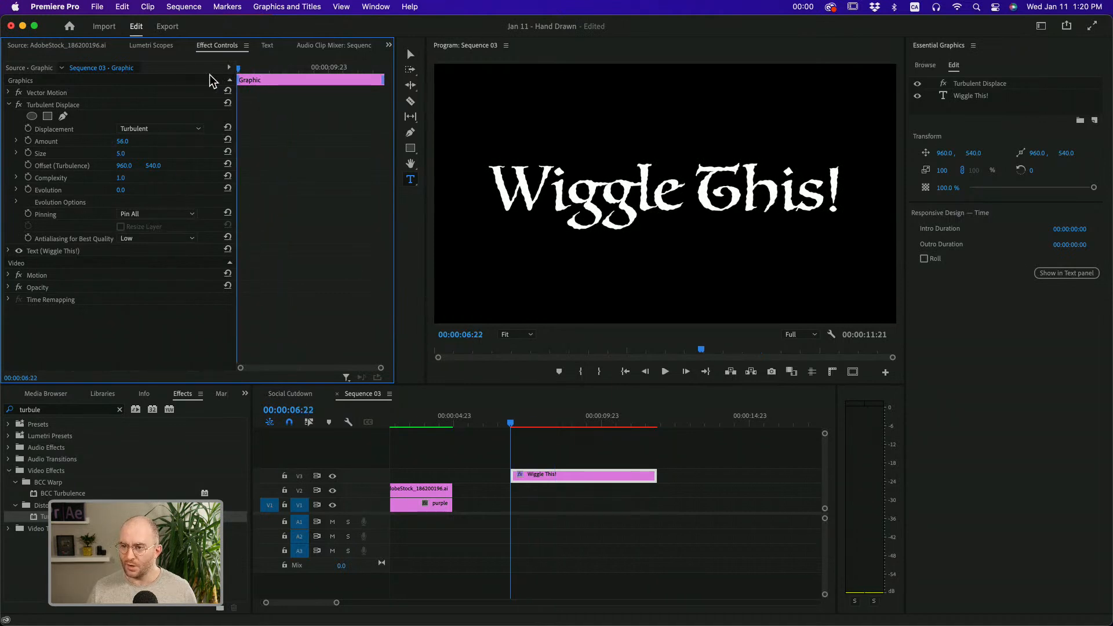
{"action": "left_click", "coordinate": [16, 202]}
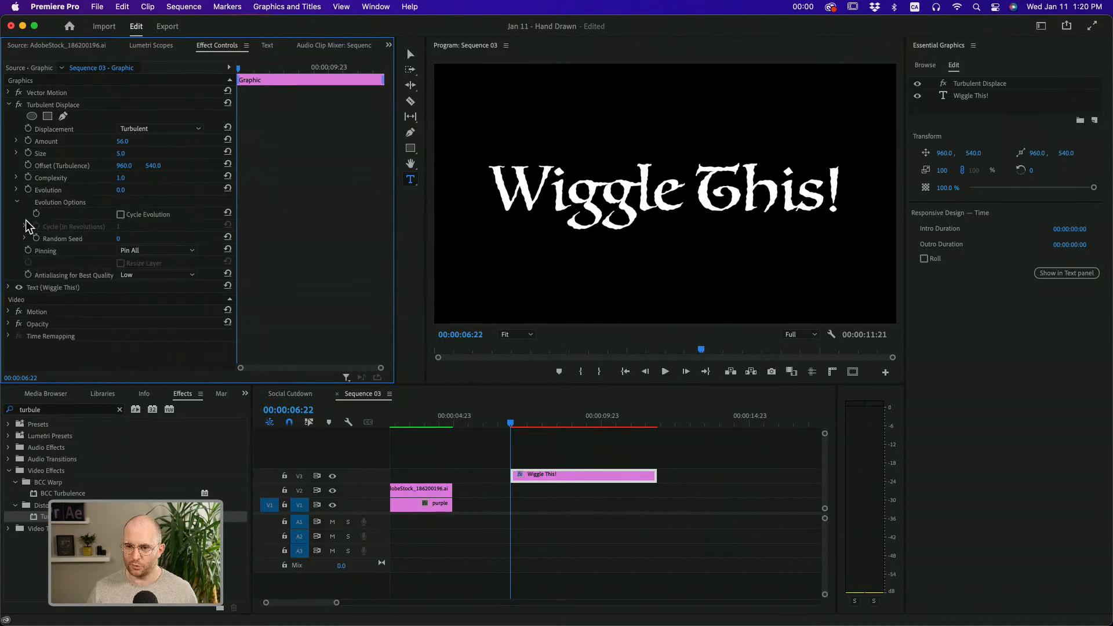
{"action": "left_click", "coordinate": [36, 238]}
{"action": "left_click_drag", "start_coordinate": [285, 68], "coordinate": [393, 76]}
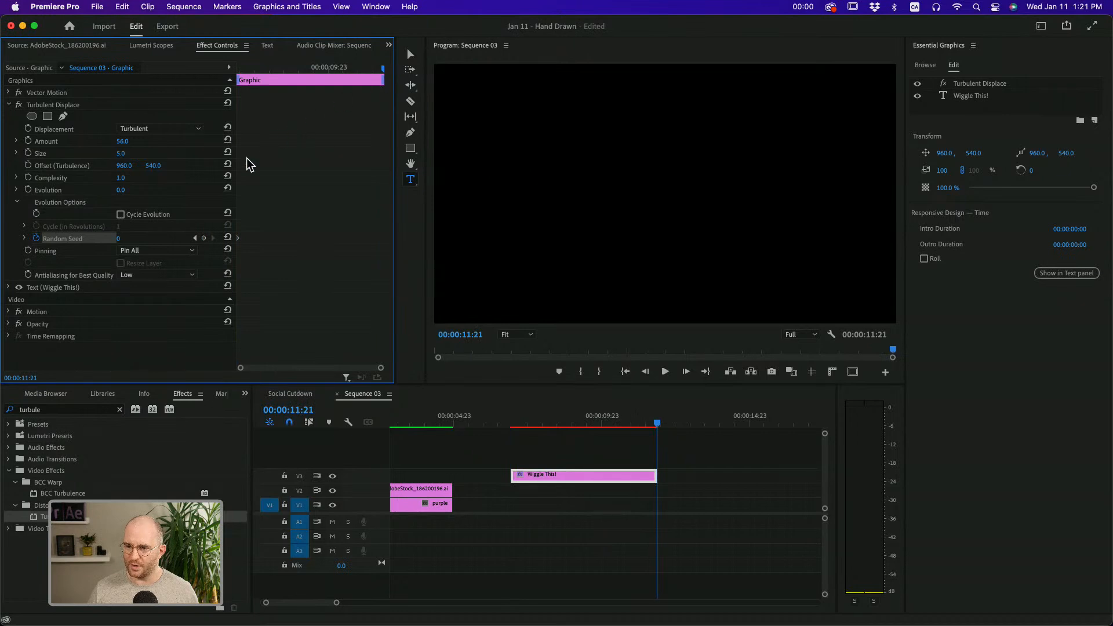
{"action": "left_click", "coordinate": [122, 239]}
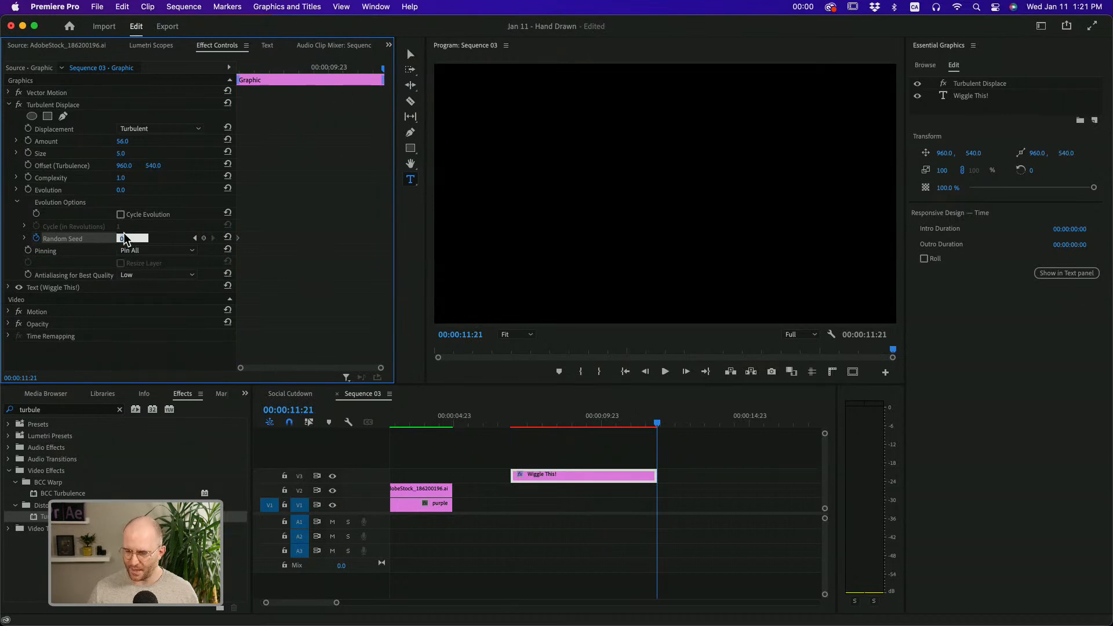
{"action": "key", "text": "Return"}
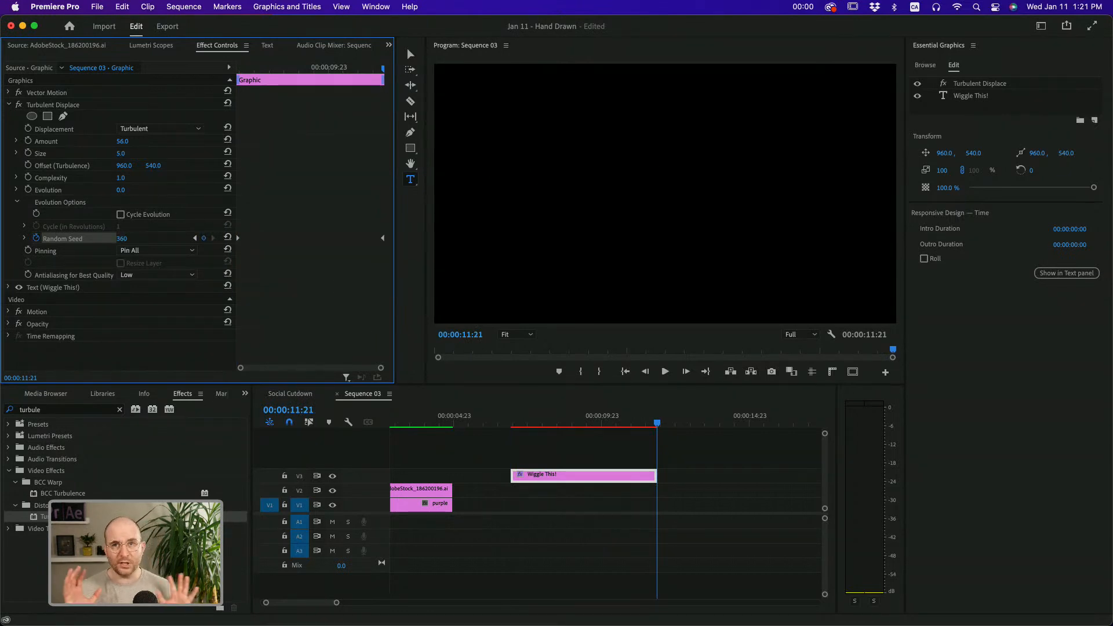
{"action": "left_click", "coordinate": [258, 68]}
{"action": "left_click_drag", "start_coordinate": [290, 70], "coordinate": [301, 69]}
{"action": "key", "text": "space"}
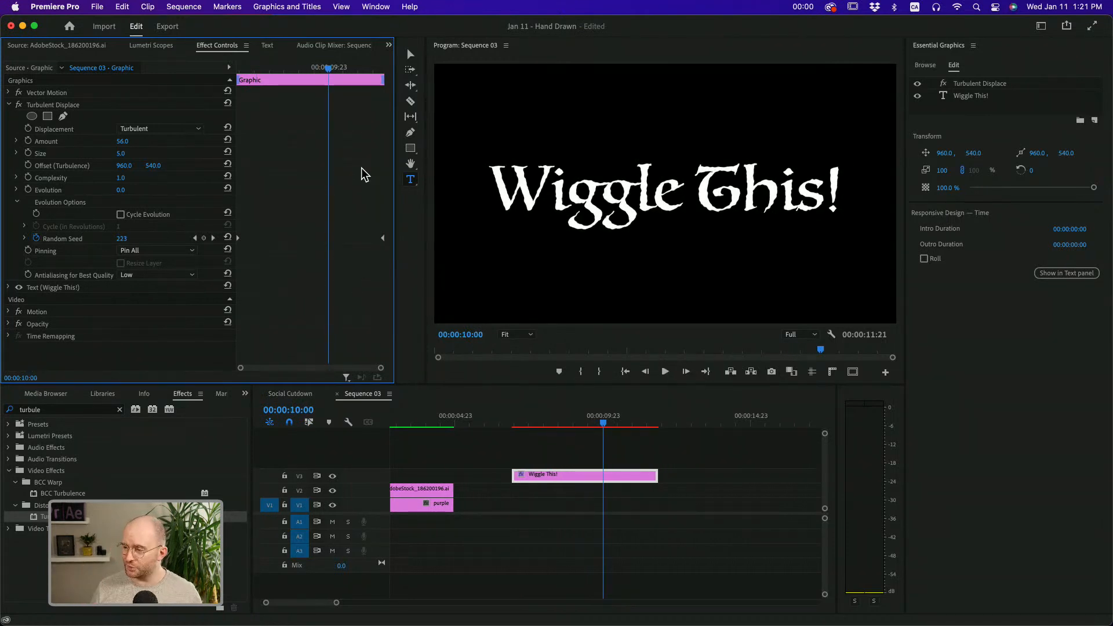
Duplicate the title's Turbulent Displace effect, with its Random Seed keyframes, on the same clip
{"action": "left_click", "coordinate": [11, 105]}
{"action": "left_click", "coordinate": [44, 103]}
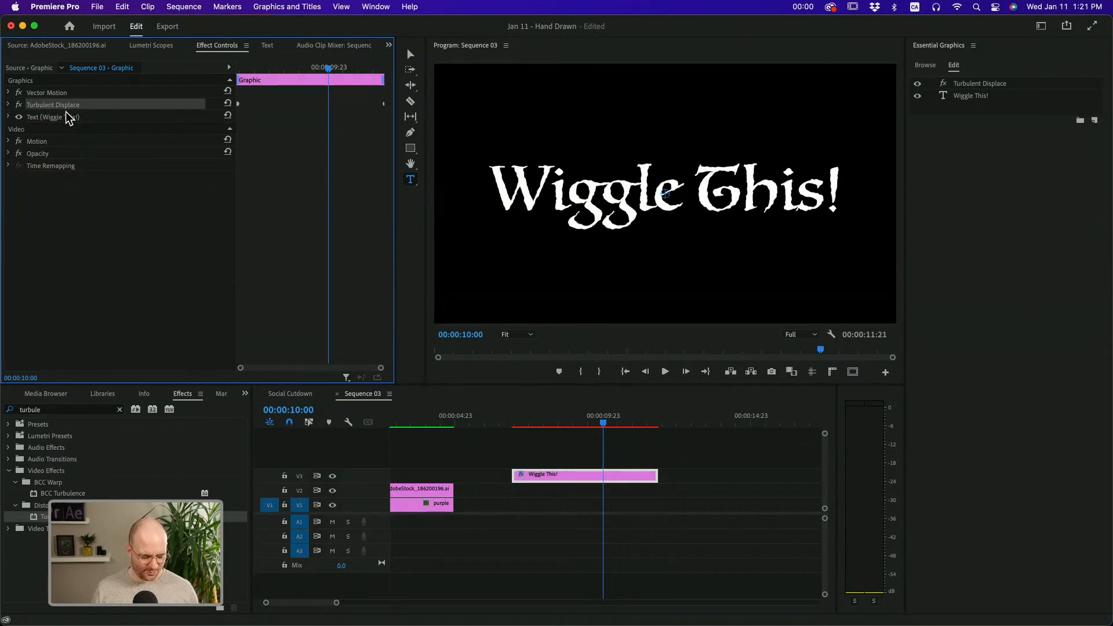
{"action": "key", "text": "super+c"}
{"action": "key", "text": "super+v"}
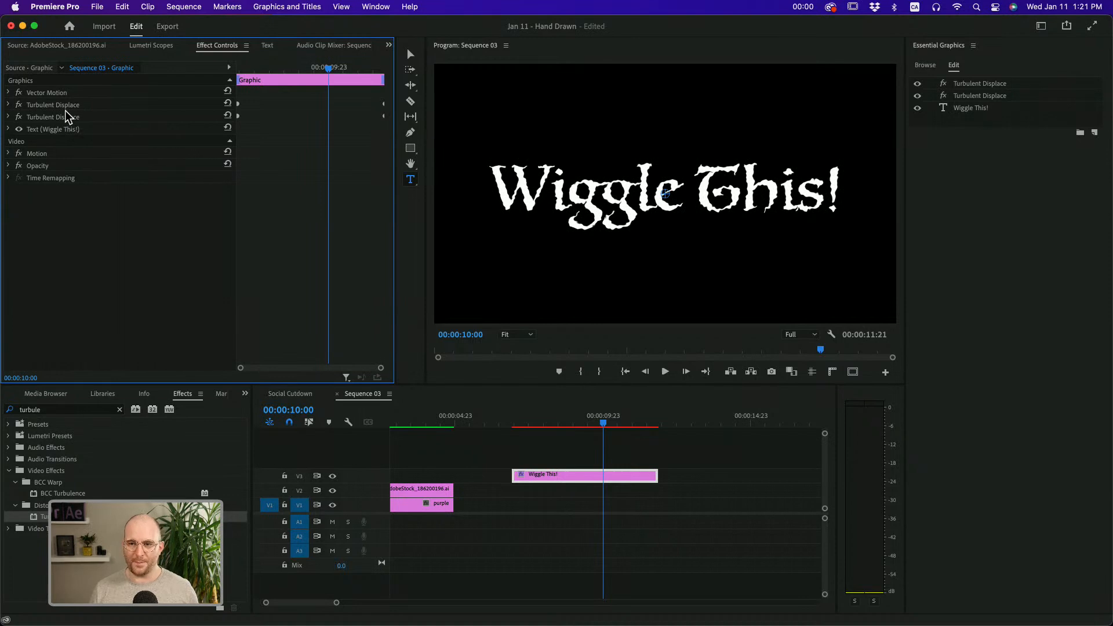
Try Size 50 and Amount 10 on the title's upper Turbulent Displace effect, and compare the result with the effect switched off and on
{"action": "left_click", "coordinate": [62, 114]}
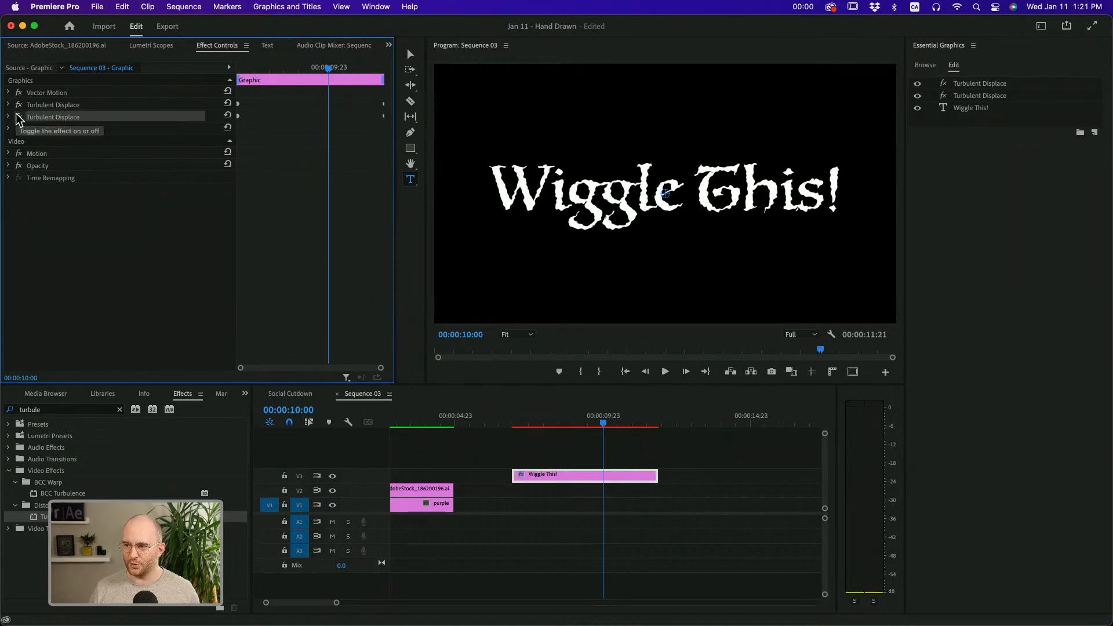
{"action": "left_click", "coordinate": [8, 117]}
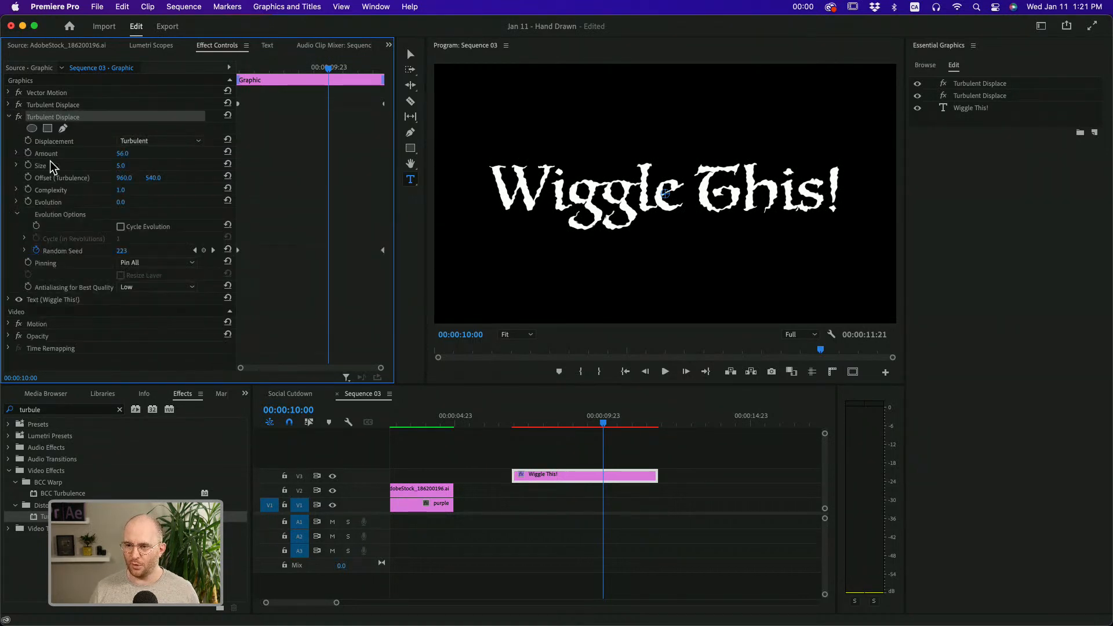
{"action": "left_click", "coordinate": [8, 117]}
{"action": "left_click", "coordinate": [8, 104]}
{"action": "left_click", "coordinate": [41, 106]}
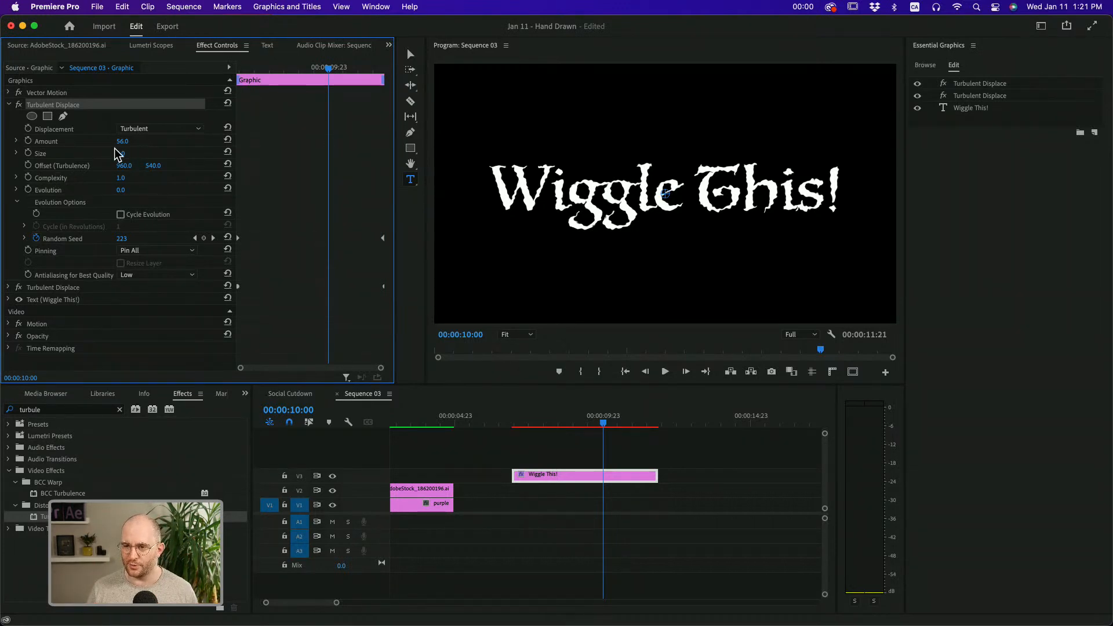
{"action": "left_click", "coordinate": [132, 153]}
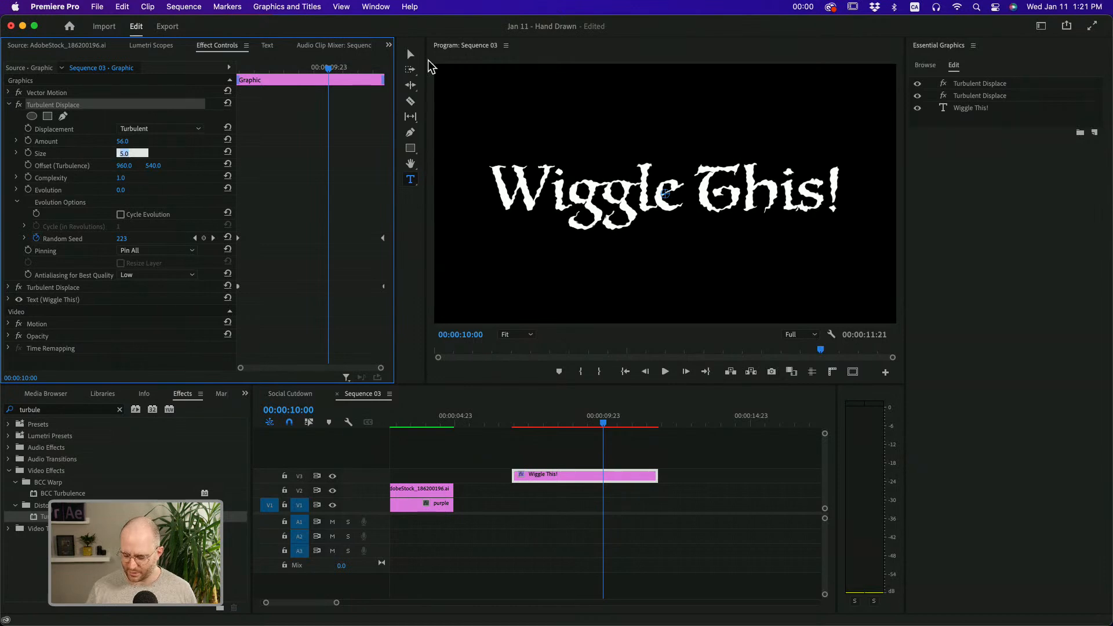
{"action": "key", "text": "Return"}
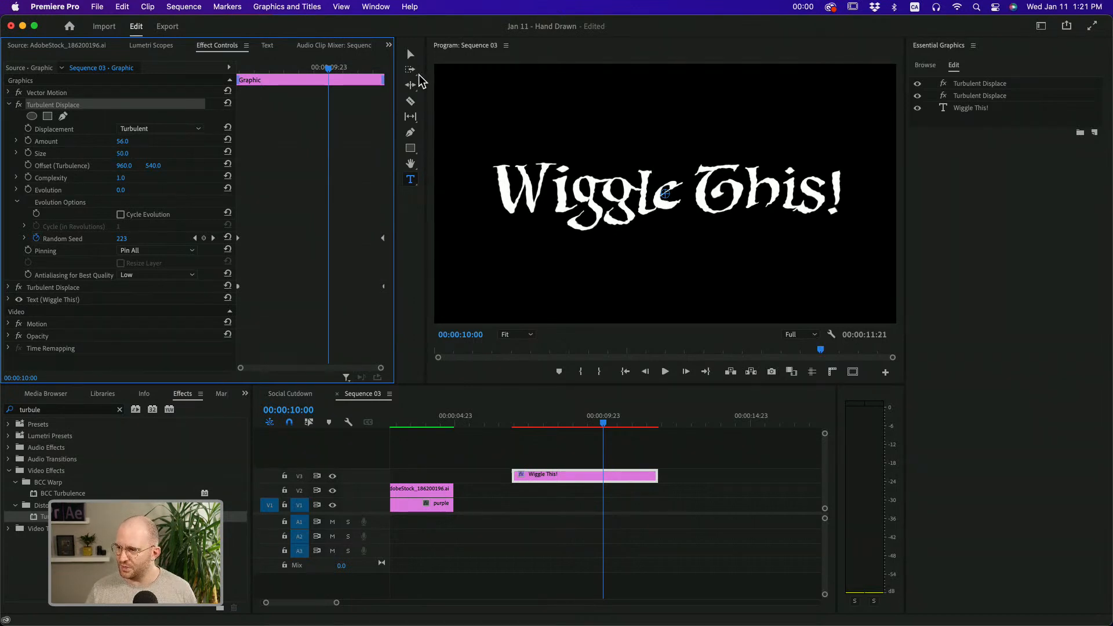
{"action": "left_click", "coordinate": [123, 141]}
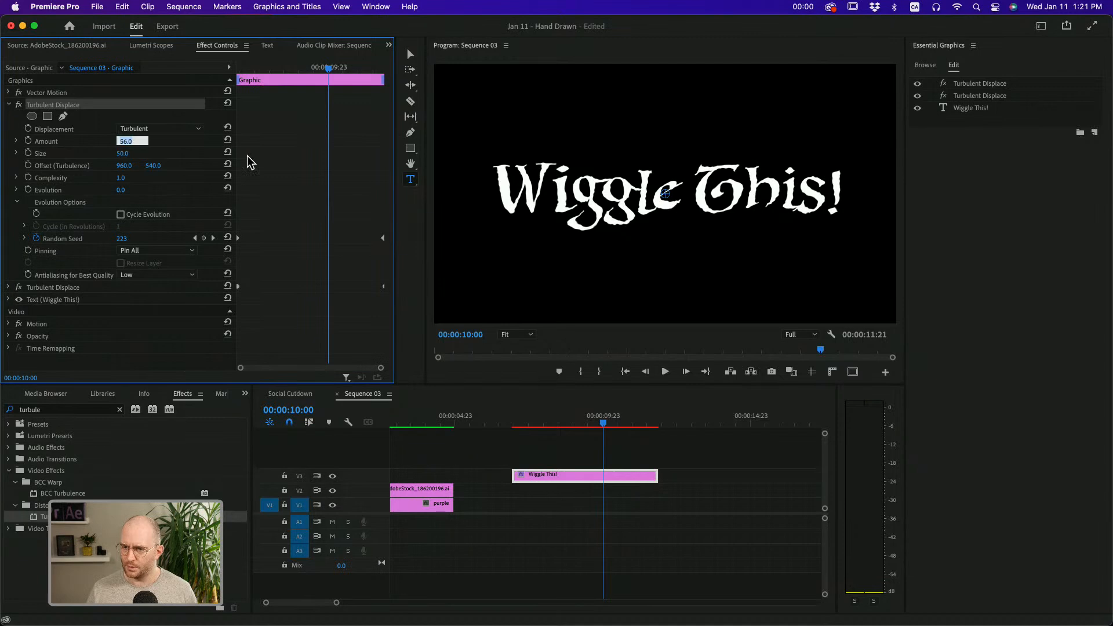
{"action": "type", "text": "10"}
{"action": "key", "text": "Return"}
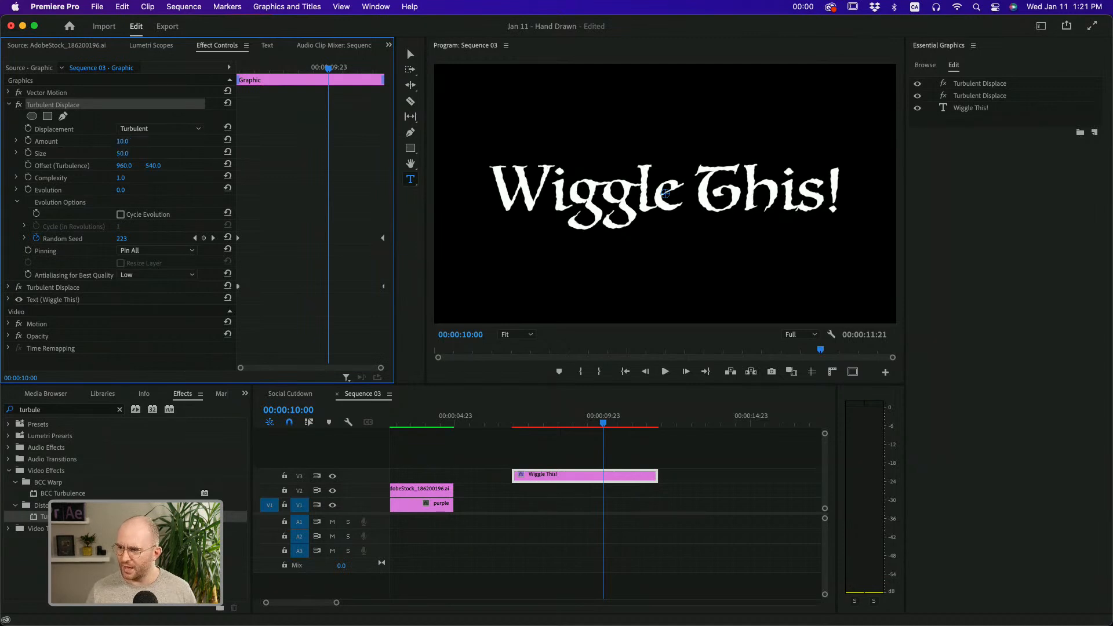
{"action": "left_click", "coordinate": [19, 105]}
{"action": "left_click", "coordinate": [19, 105]}
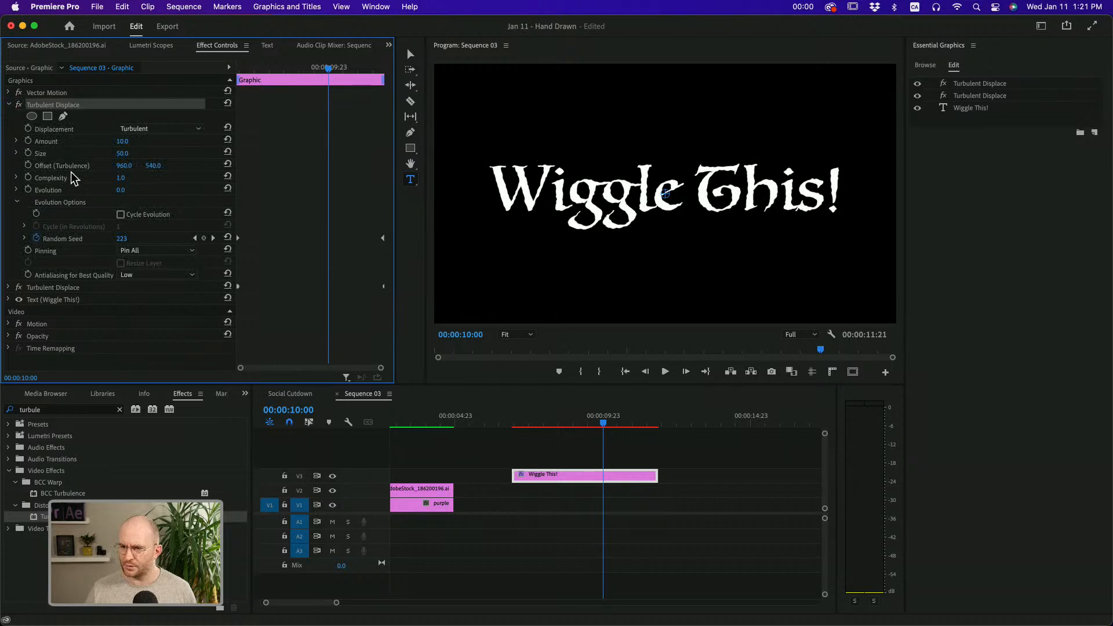
Set the upper Turbulent Displace effect's Amount to 20 and Size to 100, and collapse its settings
{"action": "left_click", "coordinate": [121, 142]}
{"action": "type", "text": "20"}
{"action": "key", "text": "Return"}
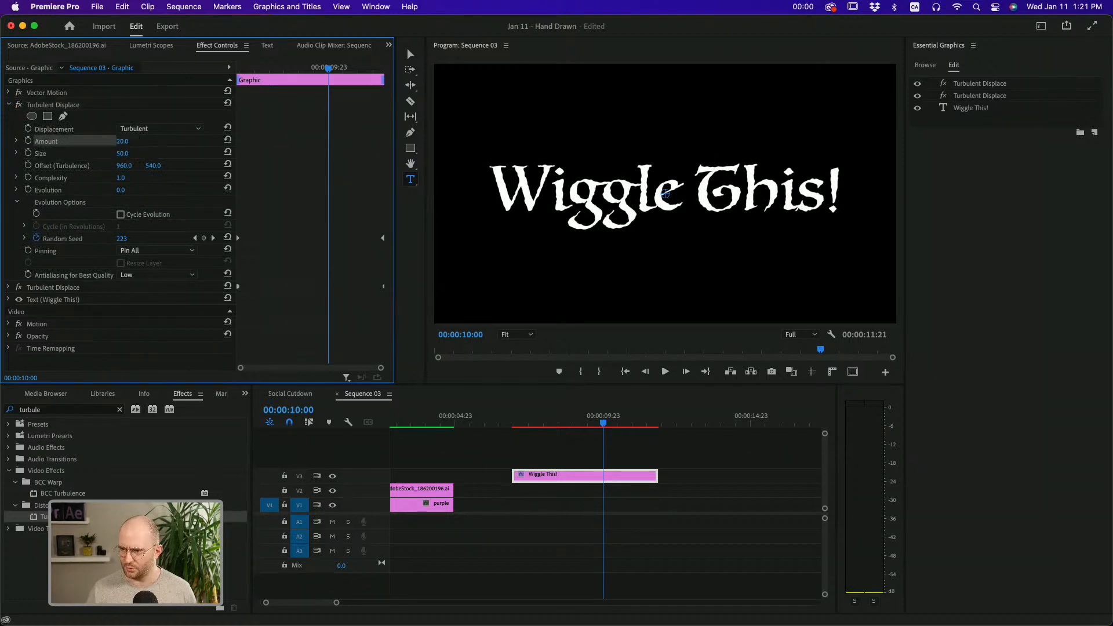
{"action": "left_click", "coordinate": [129, 153]}
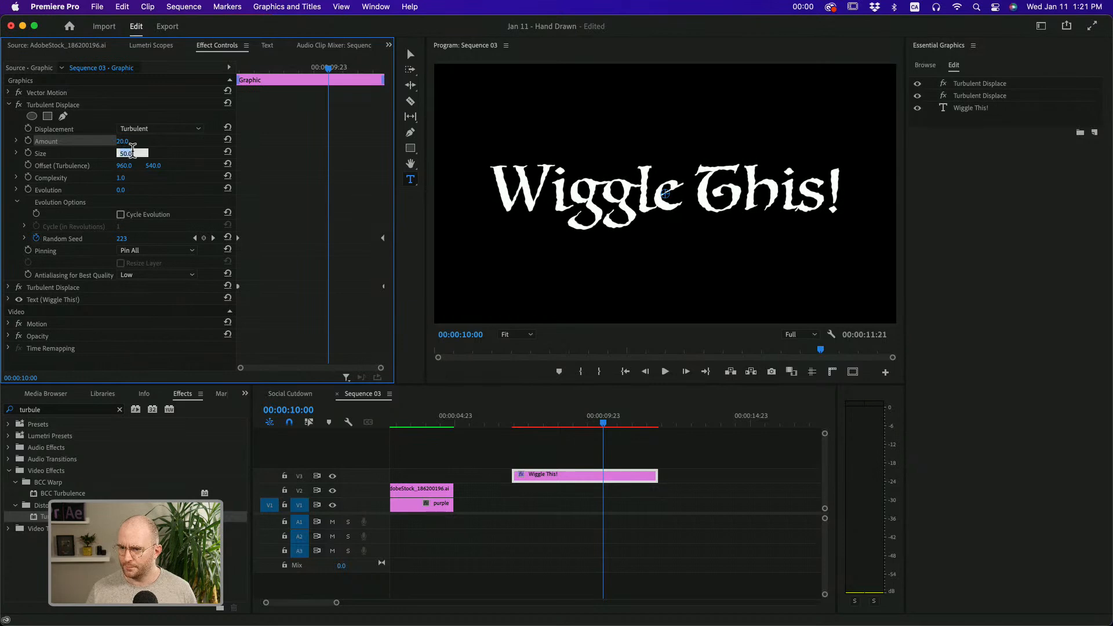
{"action": "type", "text": "100"}
{"action": "key", "text": "Return"}
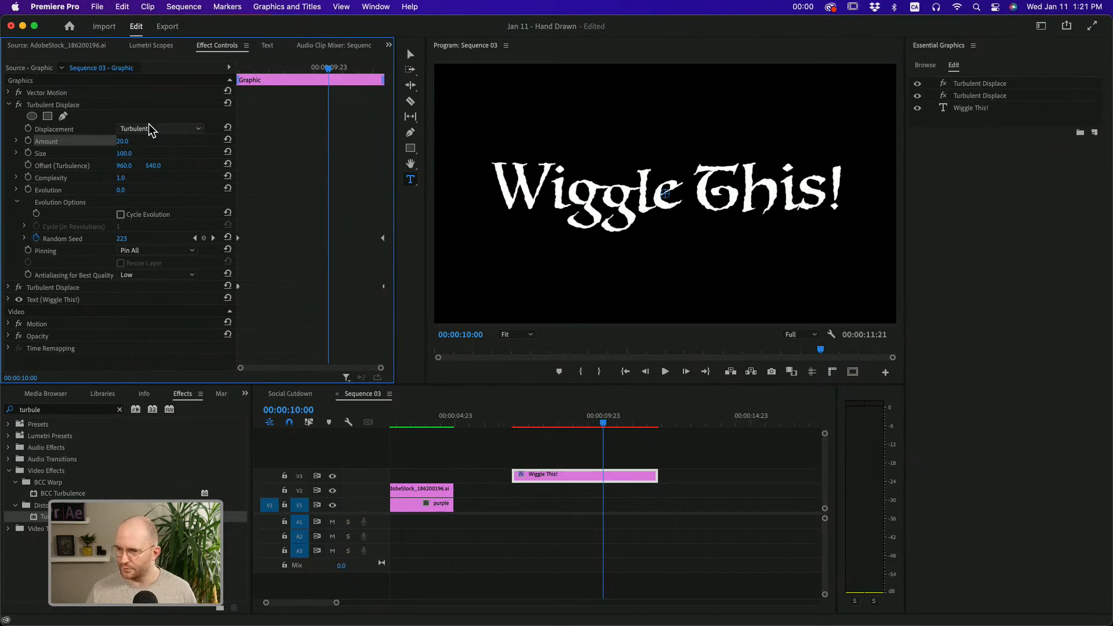
{"action": "left_click", "coordinate": [9, 105]}
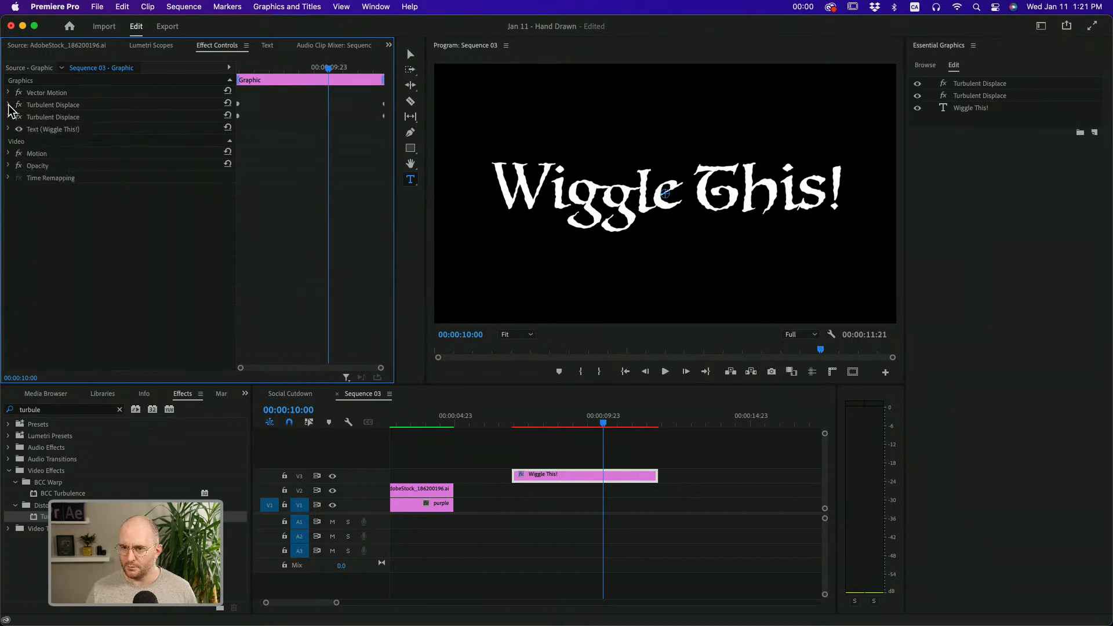
Search the effects for "posteri" and add Posterize Time to the "Wiggle This!" title
{"action": "left_click", "coordinate": [62, 409]}
{"action": "key", "text": "BackSpace"}
{"action": "key", "text": "BackSpace"}
{"action": "key", "text": "BackSpace"}
{"action": "key", "text": "BackSpace"}
{"action": "key", "text": "BackSpace"}
{"action": "key", "text": "BackSpace"}
{"action": "key", "text": "BackSpace"}
{"action": "type", "text": "posteri"}
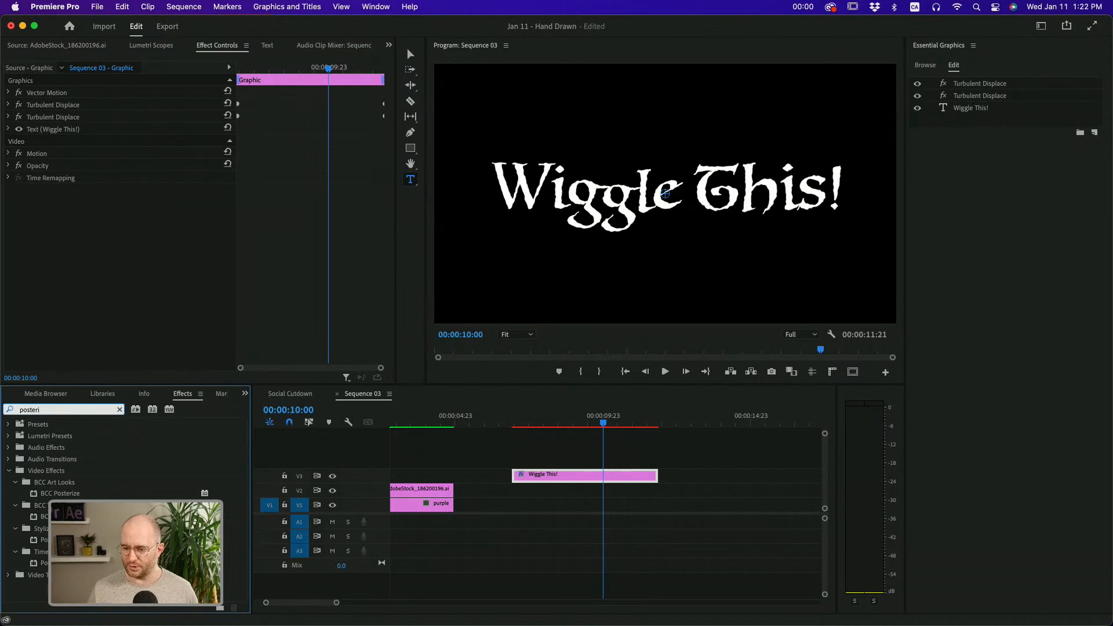
{"action": "left_click_drag", "start_coordinate": [43, 563], "coordinate": [72, 210]}
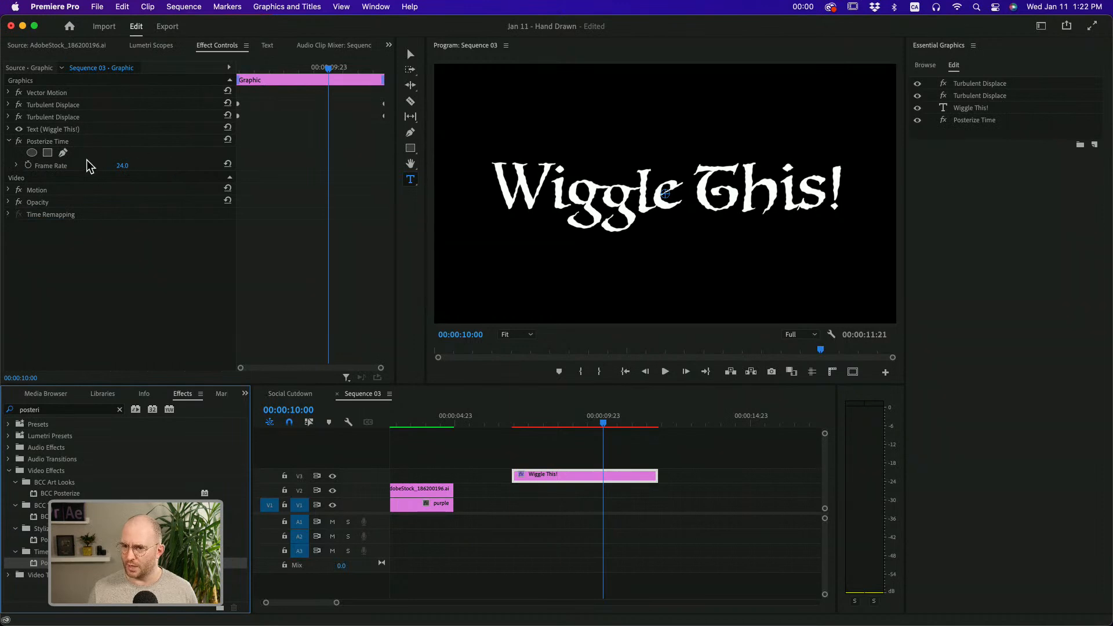
Set the title's Posterize Time Frame Rate to 8, render the sequence and preview the title
{"action": "left_click", "coordinate": [123, 166]}
{"action": "type", "text": "8"}
{"action": "key", "text": "Return"}
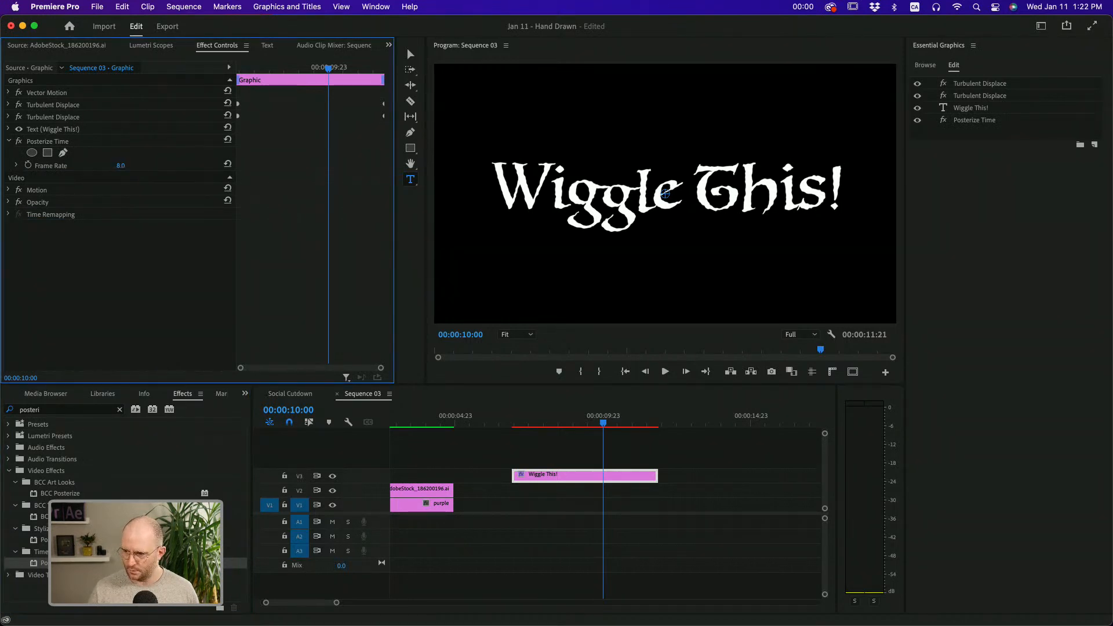
{"action": "key", "text": "Return"}
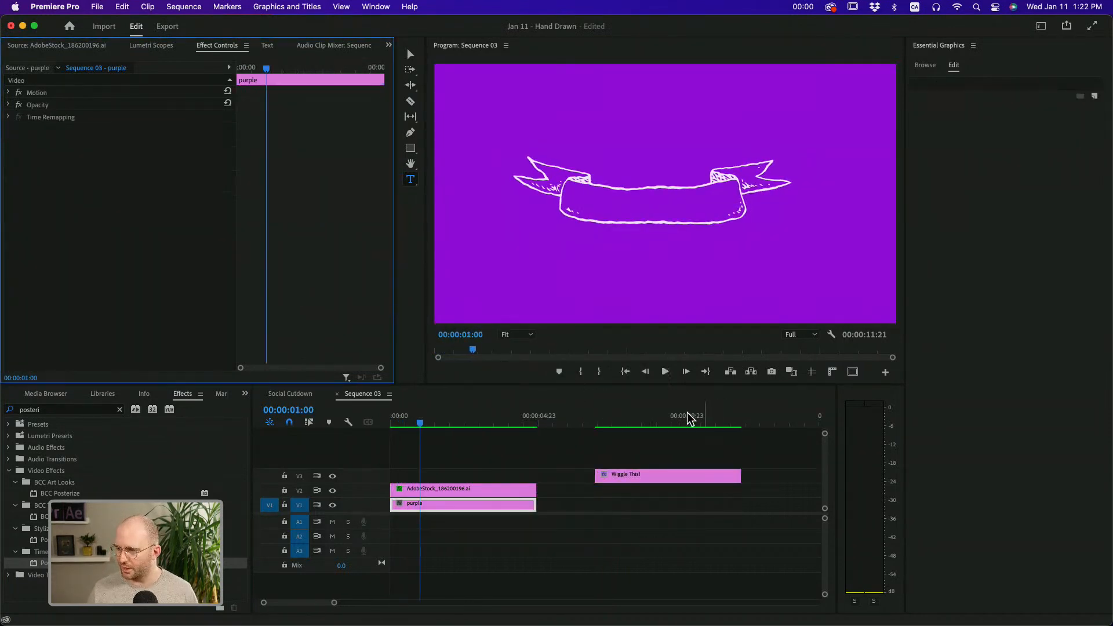
{"action": "left_click", "coordinate": [645, 416]}
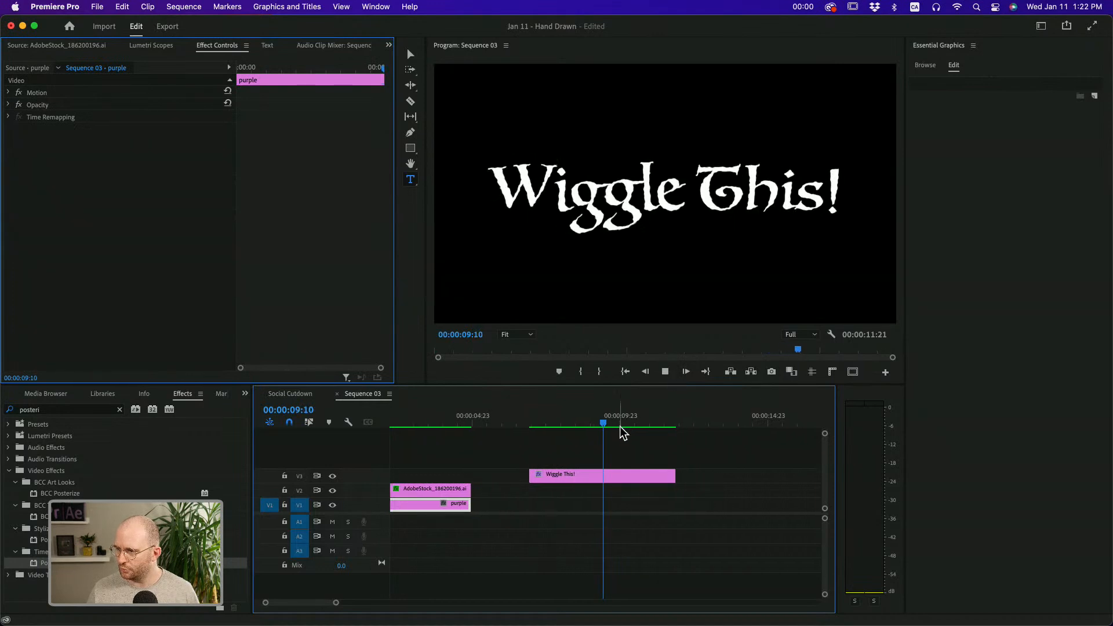
Collapse Posterize Time on the title and move it above both Turbulent Displace effects
{"action": "left_click", "coordinate": [619, 474]}
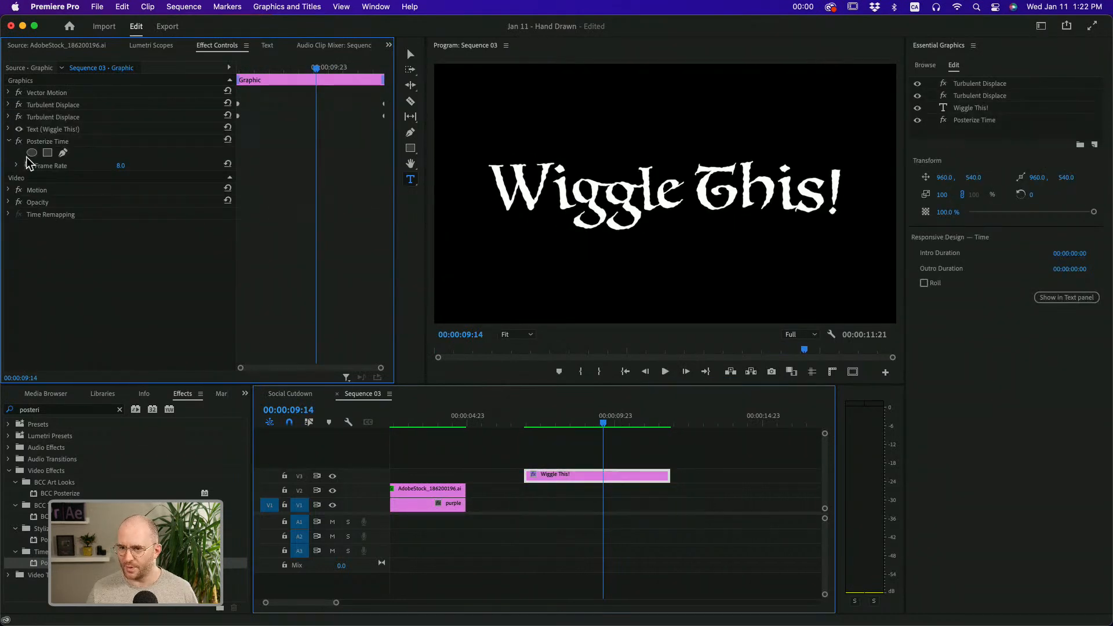
{"action": "left_click", "coordinate": [8, 141]}
{"action": "left_click_drag", "start_coordinate": [33, 141], "coordinate": [38, 103]}
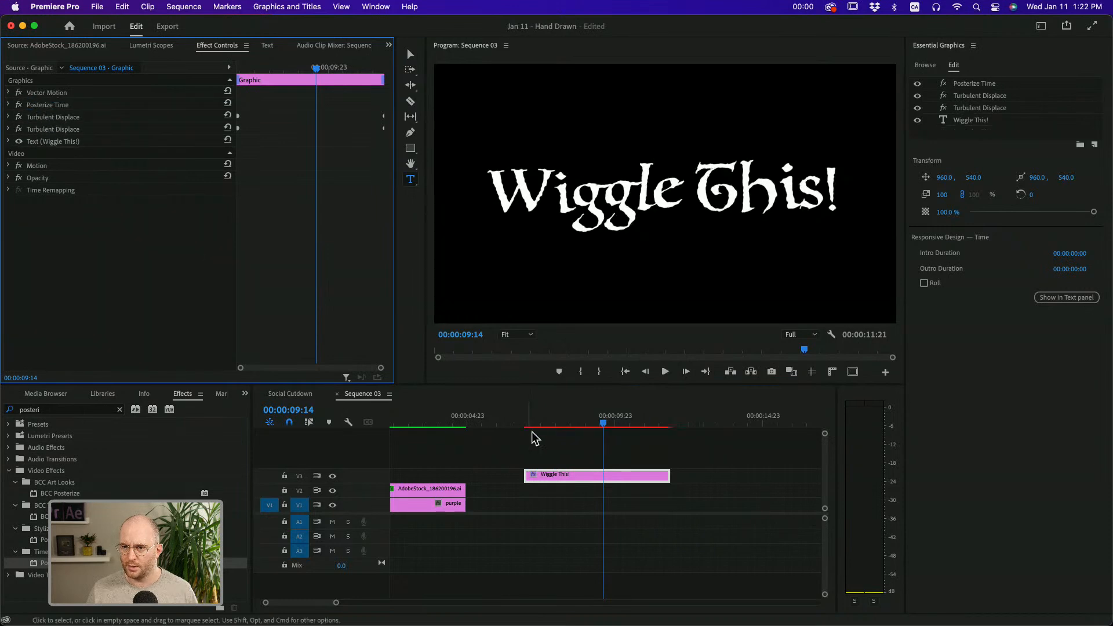
Render the sequence with the reordered effects and play back the title section
{"action": "left_click", "coordinate": [555, 422]}
{"action": "key", "text": "Return"}
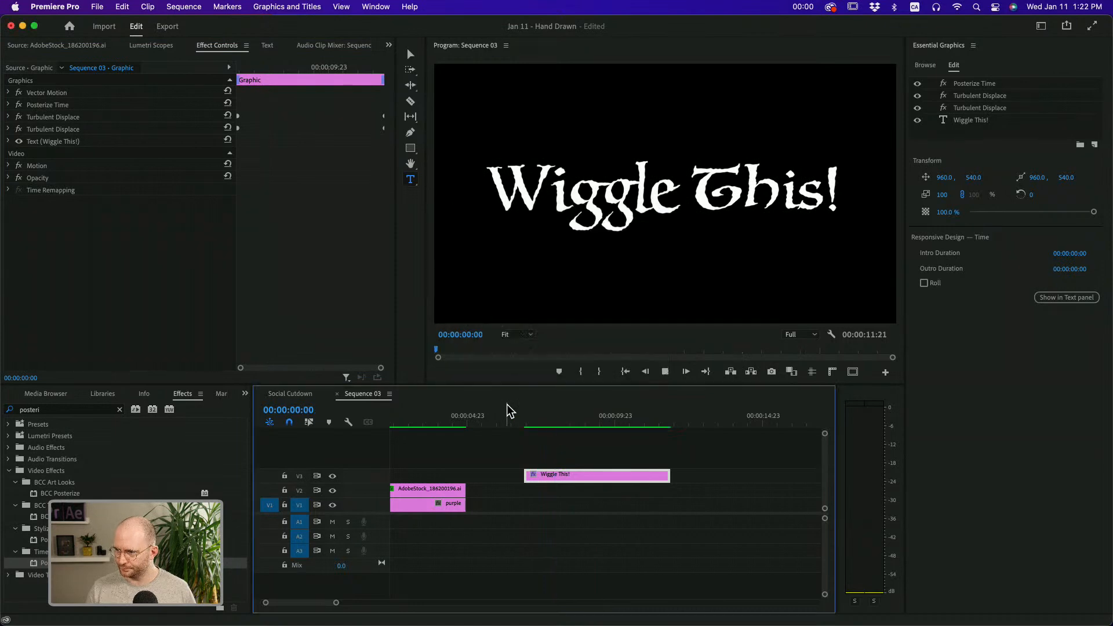
{"action": "left_click", "coordinate": [611, 415]}
{"action": "key", "text": "space"}
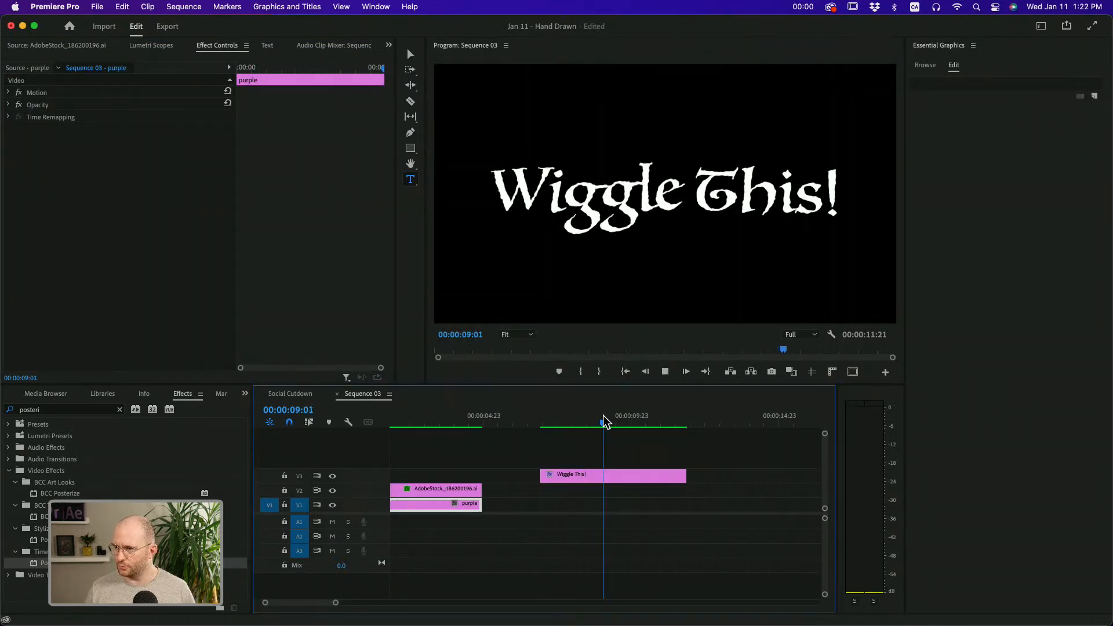
{"action": "key", "text": "space"}
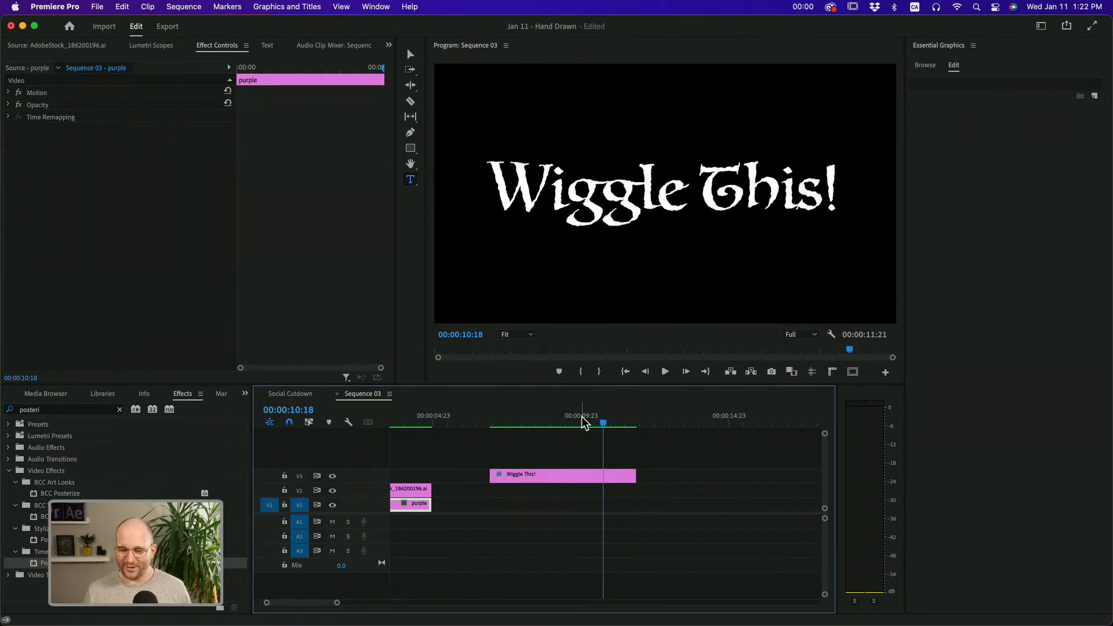
Scrub through the title and ribbon clips and compare the effect lists applied to each
{"action": "left_click", "coordinate": [562, 472]}
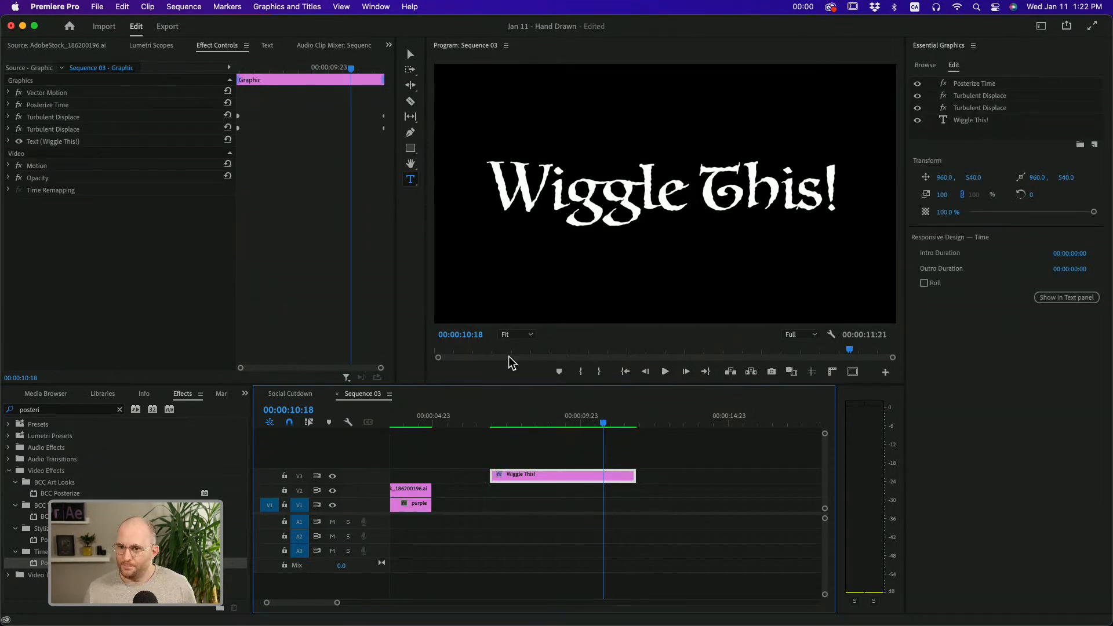
{"action": "left_click_drag", "start_coordinate": [499, 418], "coordinate": [548, 432]}
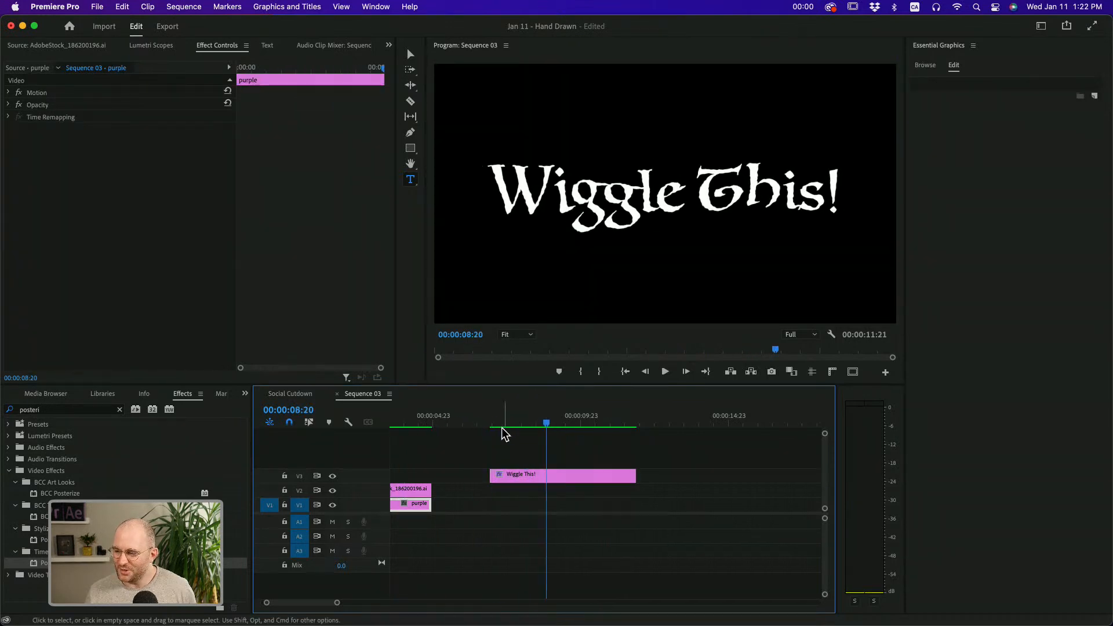
{"action": "left_click", "coordinate": [390, 420]}
{"action": "left_click_drag", "start_coordinate": [333, 423], "coordinate": [456, 446]}
{"action": "left_click", "coordinate": [455, 489]}
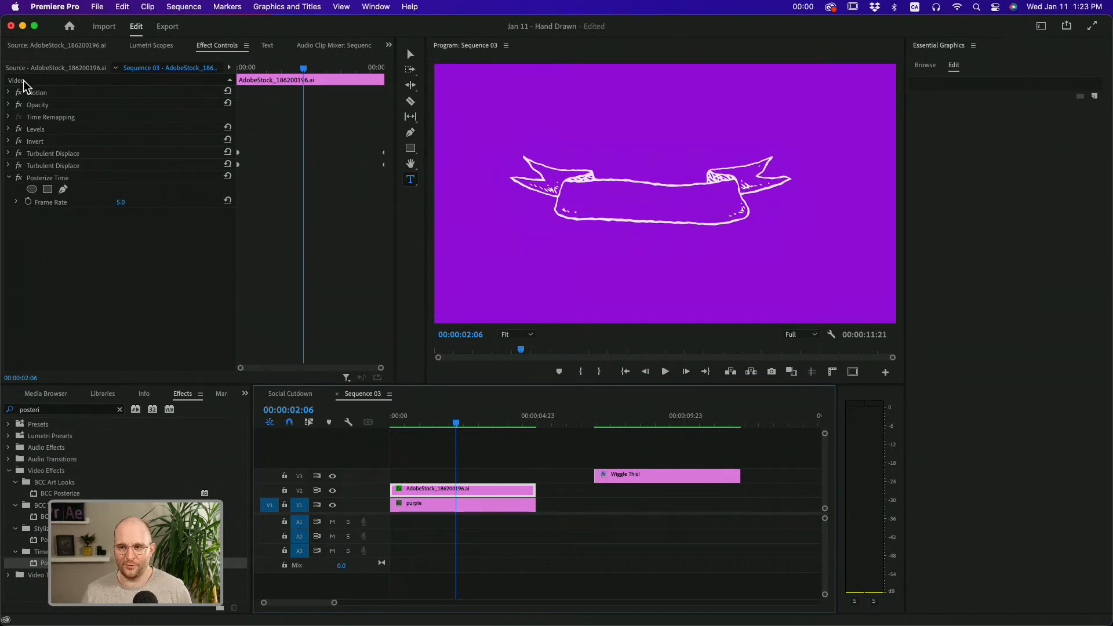
{"action": "left_click", "coordinate": [627, 421]}
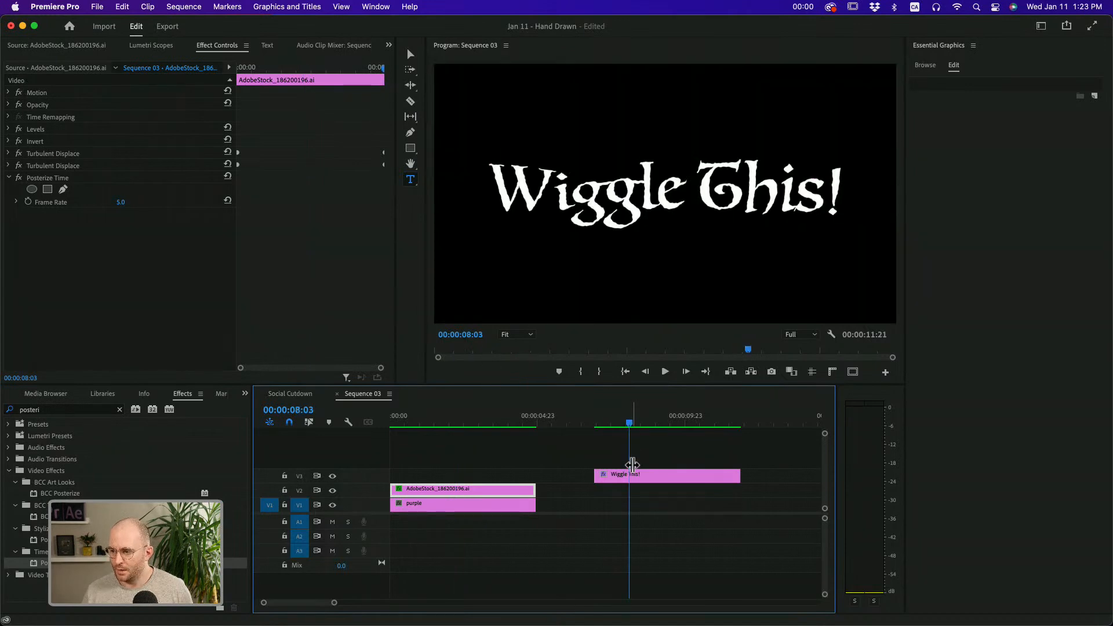
{"action": "left_click", "coordinate": [632, 474]}
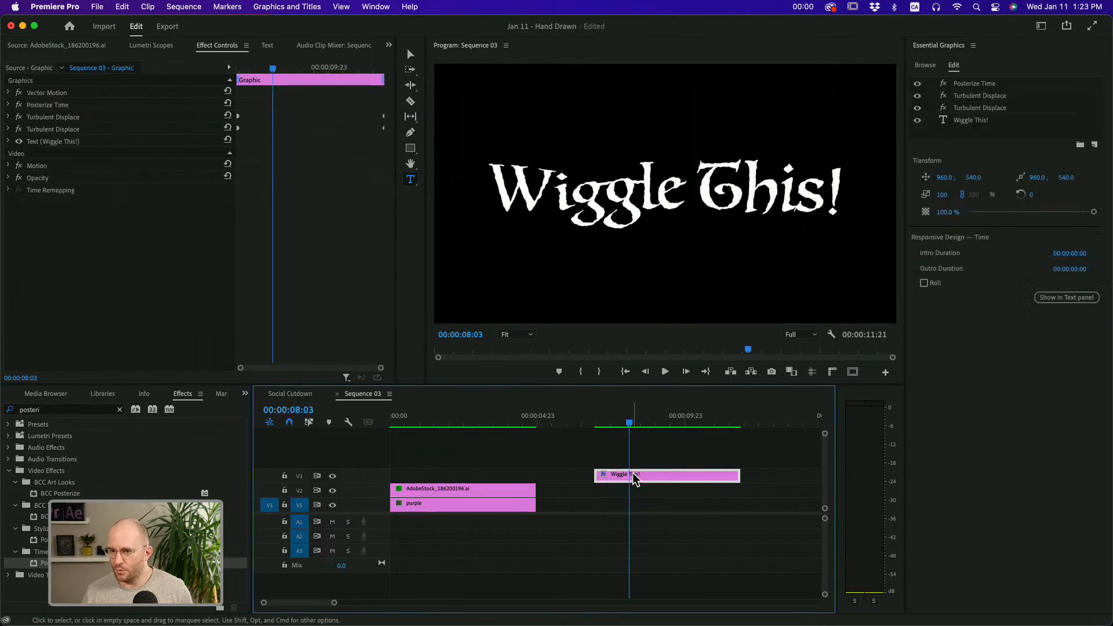
Examine the title graphic's layer stack and the order of its effects relative to the text
{"action": "left_click", "coordinate": [46, 93]}
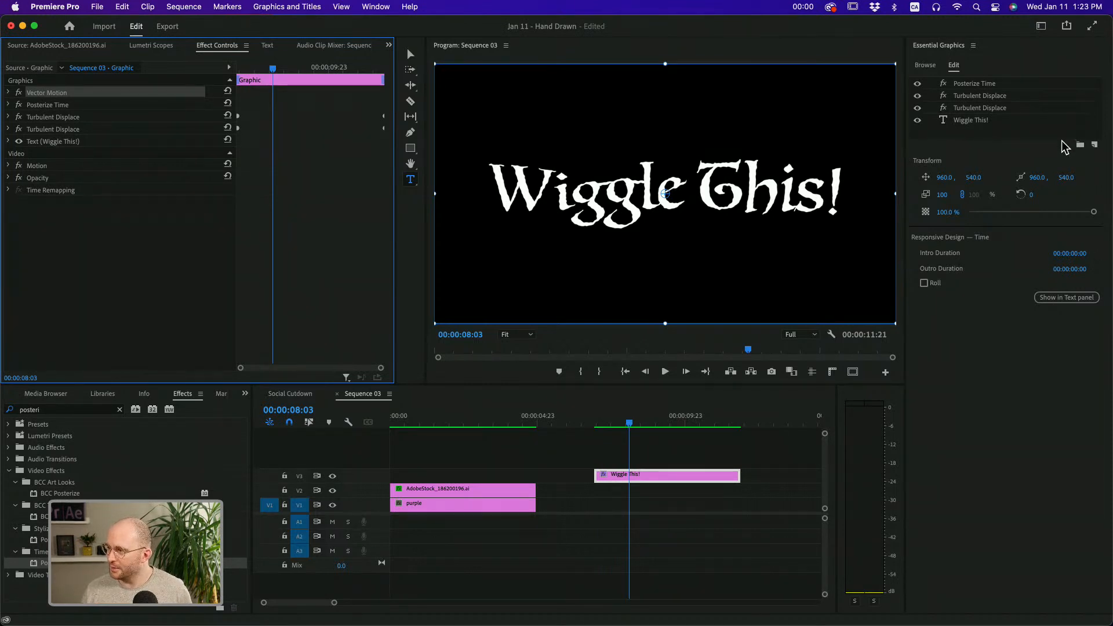
{"action": "left_click", "coordinate": [982, 115]}
{"action": "left_click", "coordinate": [984, 134]}
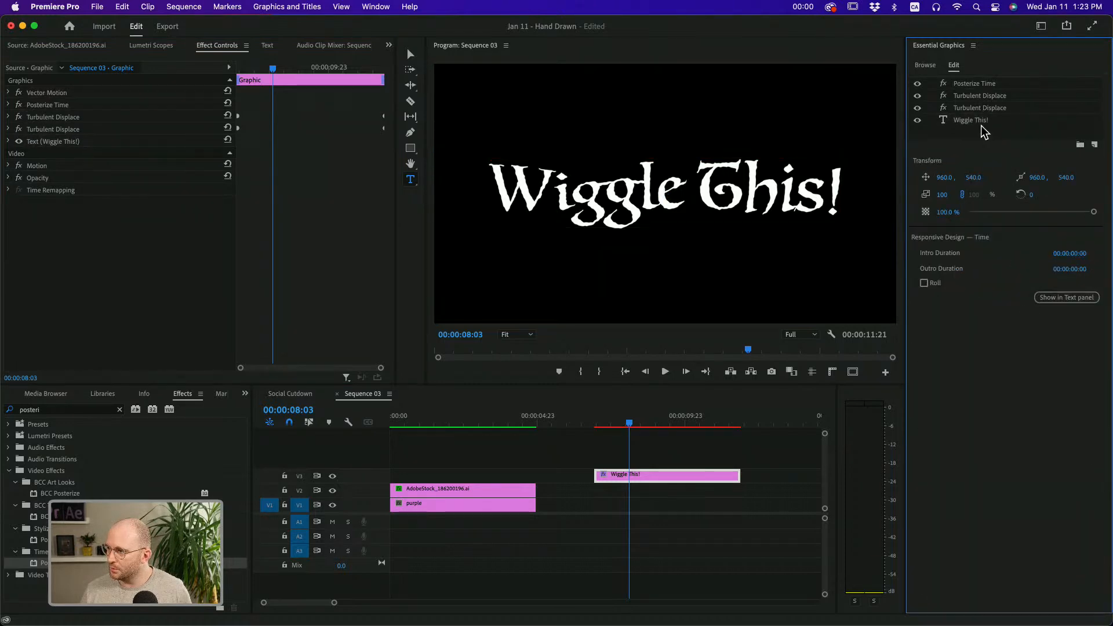
{"action": "left_click", "coordinate": [962, 82]}
{"action": "left_click", "coordinate": [971, 96]}
{"action": "left_click", "coordinate": [971, 101]}
{"action": "left_click", "coordinate": [970, 97]}
{"action": "left_click", "coordinate": [980, 135]}
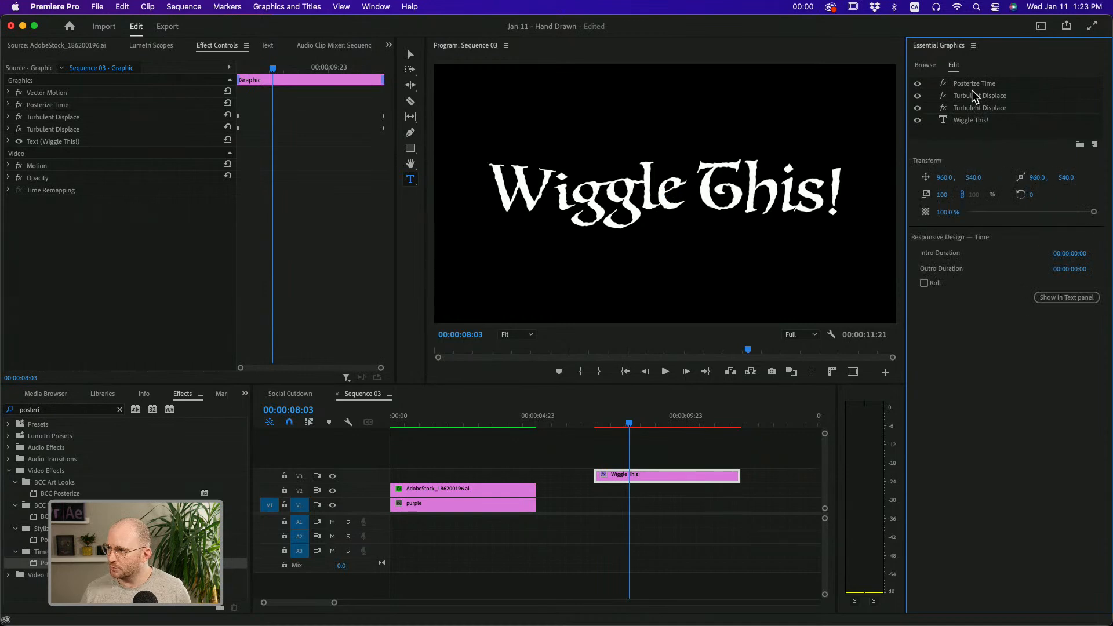
Locate the command for exporting the selected title as a Motion Graphics template, without running it
{"action": "left_click", "coordinate": [611, 475]}
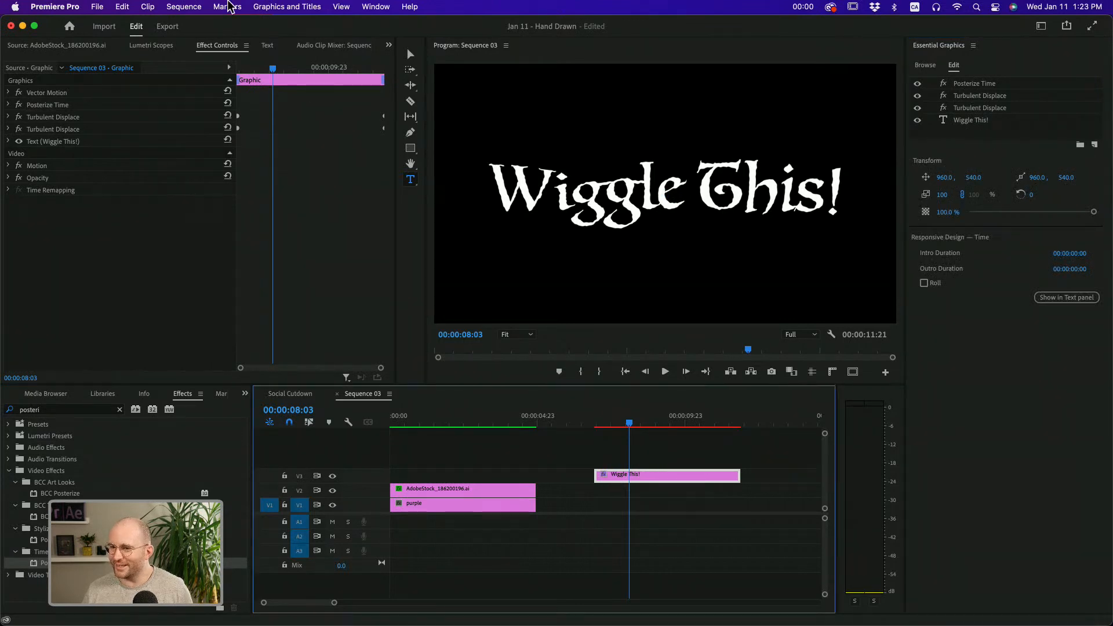
{"action": "left_click", "coordinate": [284, 7]}
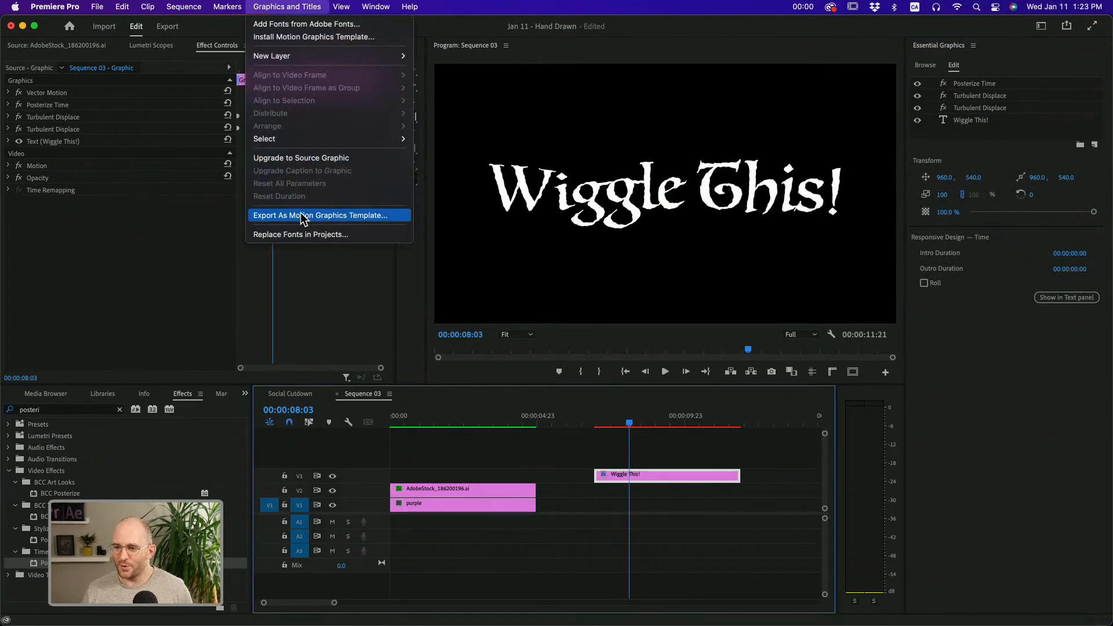
{"action": "left_click", "coordinate": [159, 228]}
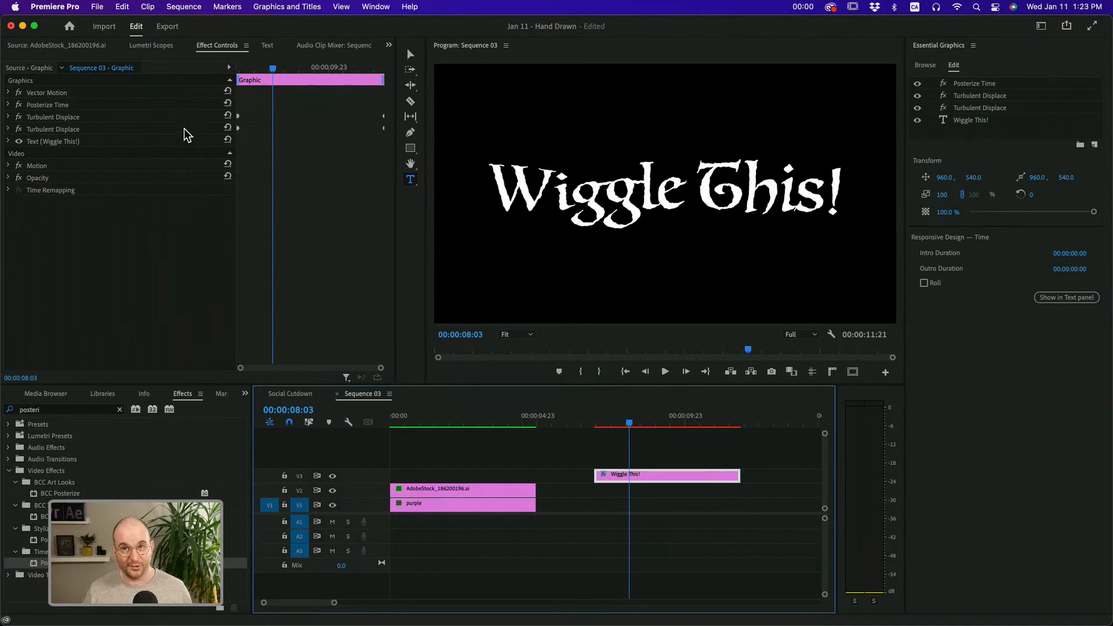
Move Posterize Time below both Turbulent Displace effects, directly above the text layer, in the title's layer stack
{"action": "left_click", "coordinate": [962, 85]}
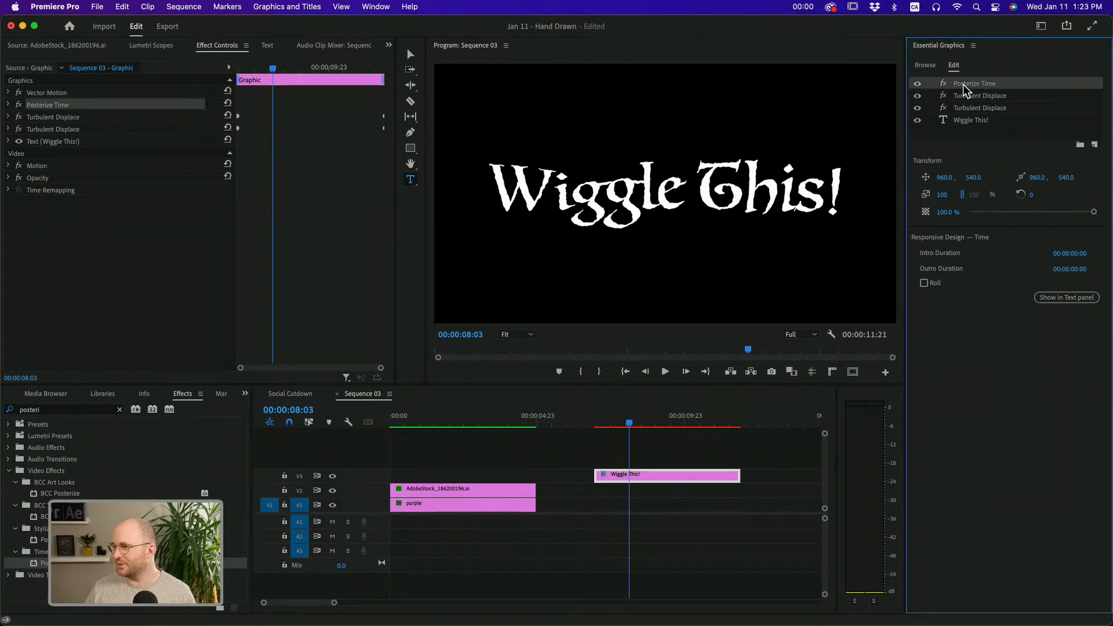
{"action": "left_click_drag", "start_coordinate": [965, 84], "coordinate": [973, 121]}
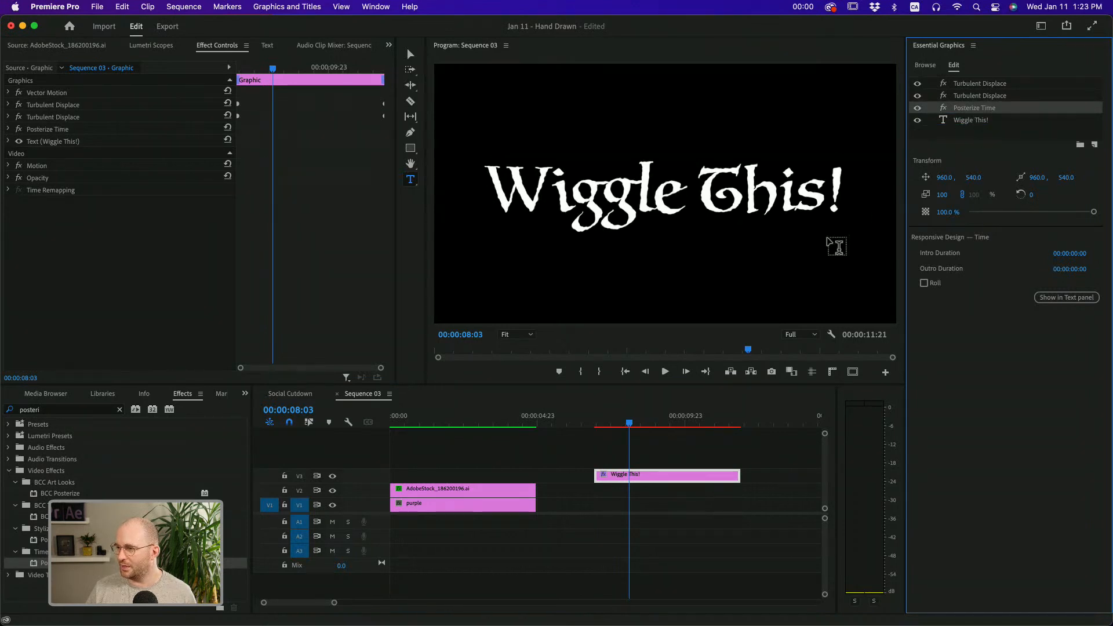
Move Posterize Time above both Turbulent Displace effects in the title's layer stack and play the title to check the wiggle
{"action": "key", "text": "space"}
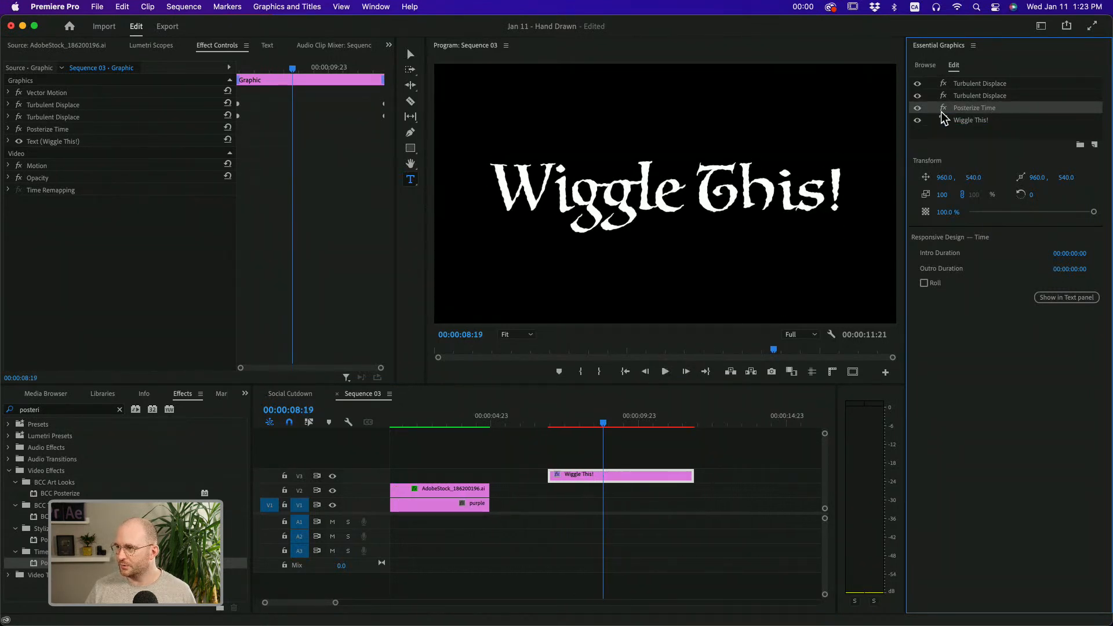
{"action": "left_click_drag", "start_coordinate": [970, 108], "coordinate": [971, 84]}
{"action": "key", "text": "space"}
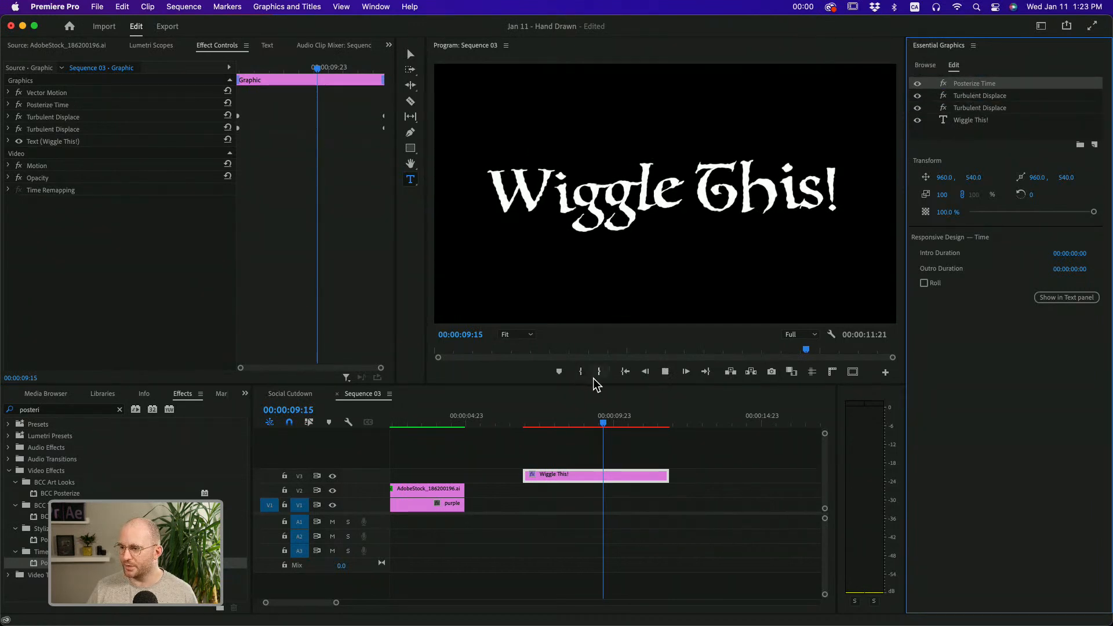
{"action": "key", "text": "space"}
Replay the "Wiggle This!" title from partway through, and scrub from the ribbon clips back to the title
{"action": "left_click", "coordinate": [555, 421]}
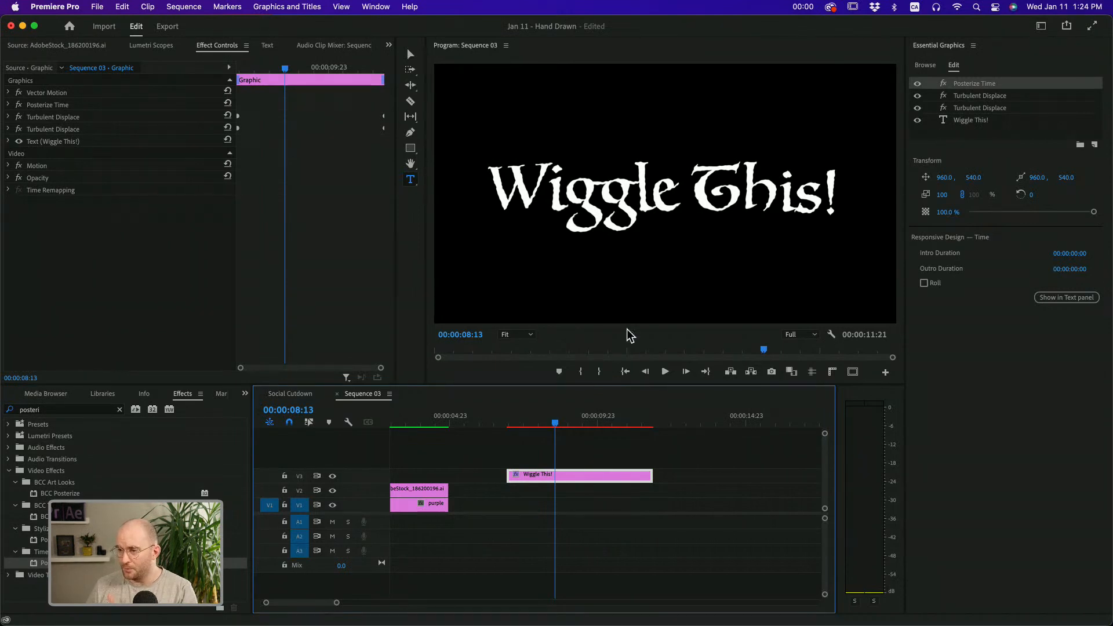
{"action": "key", "text": "space"}
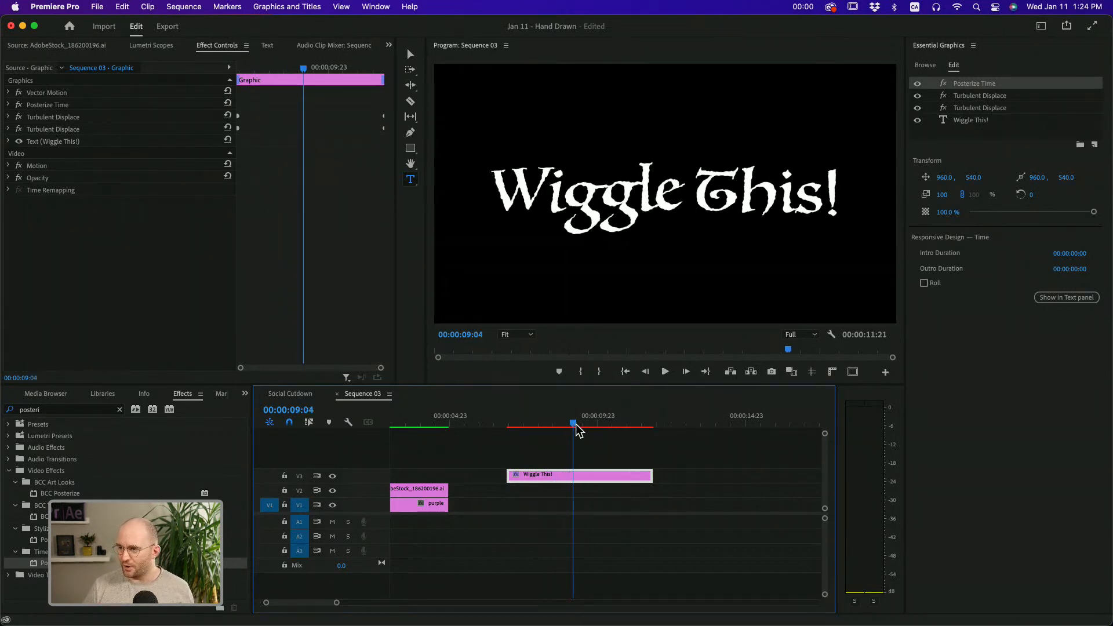
{"action": "key", "text": "space"}
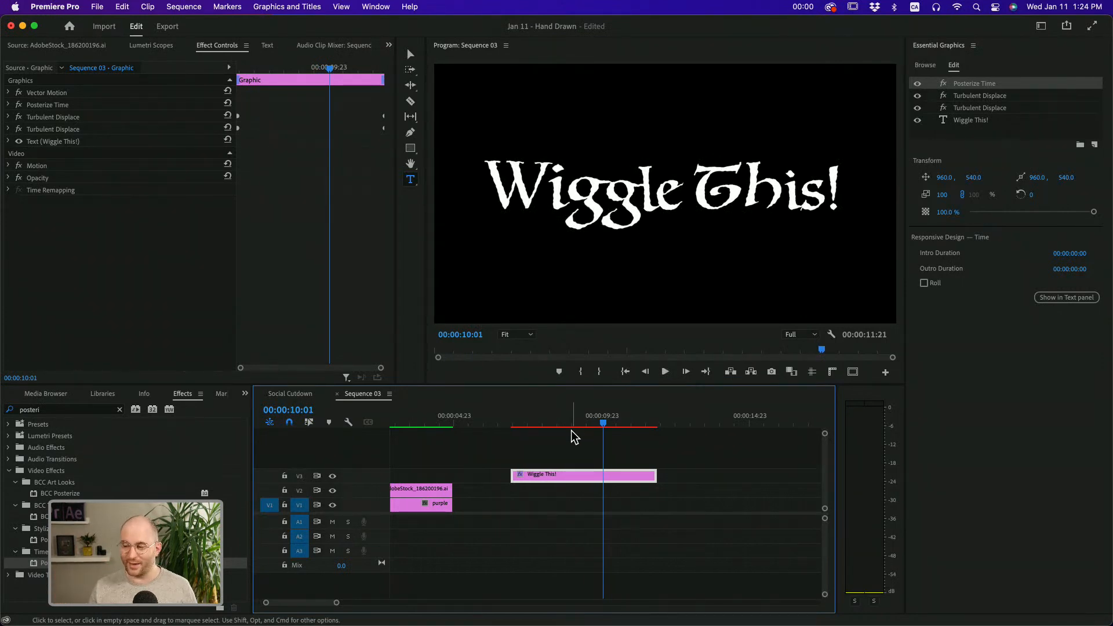
{"action": "left_click", "coordinate": [401, 422]}
{"action": "left_click_drag", "start_coordinate": [404, 422], "coordinate": [576, 422]}
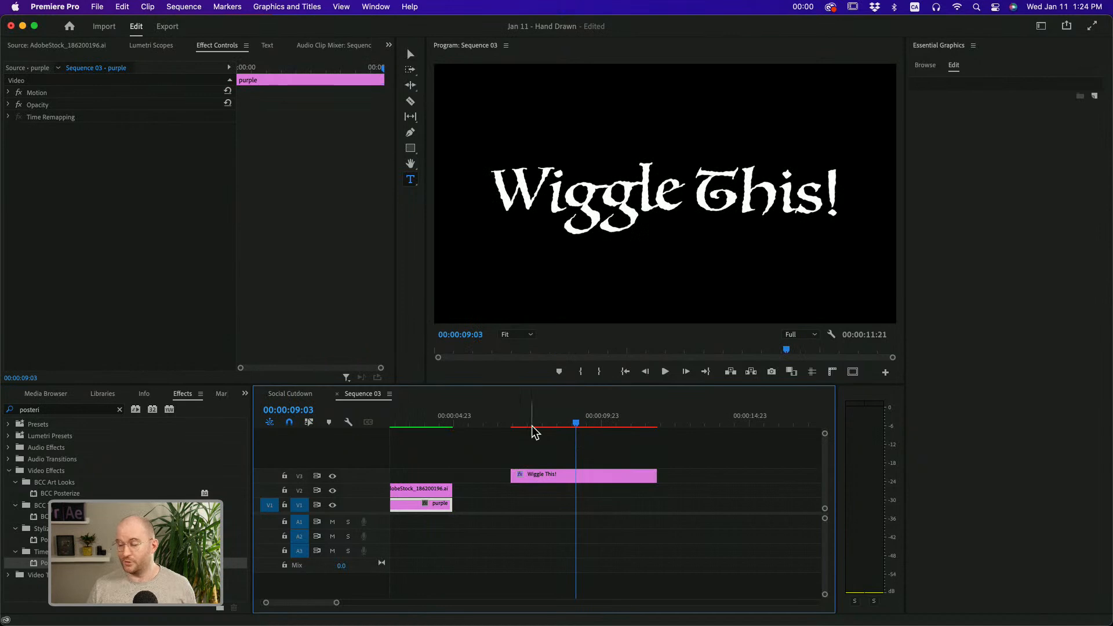